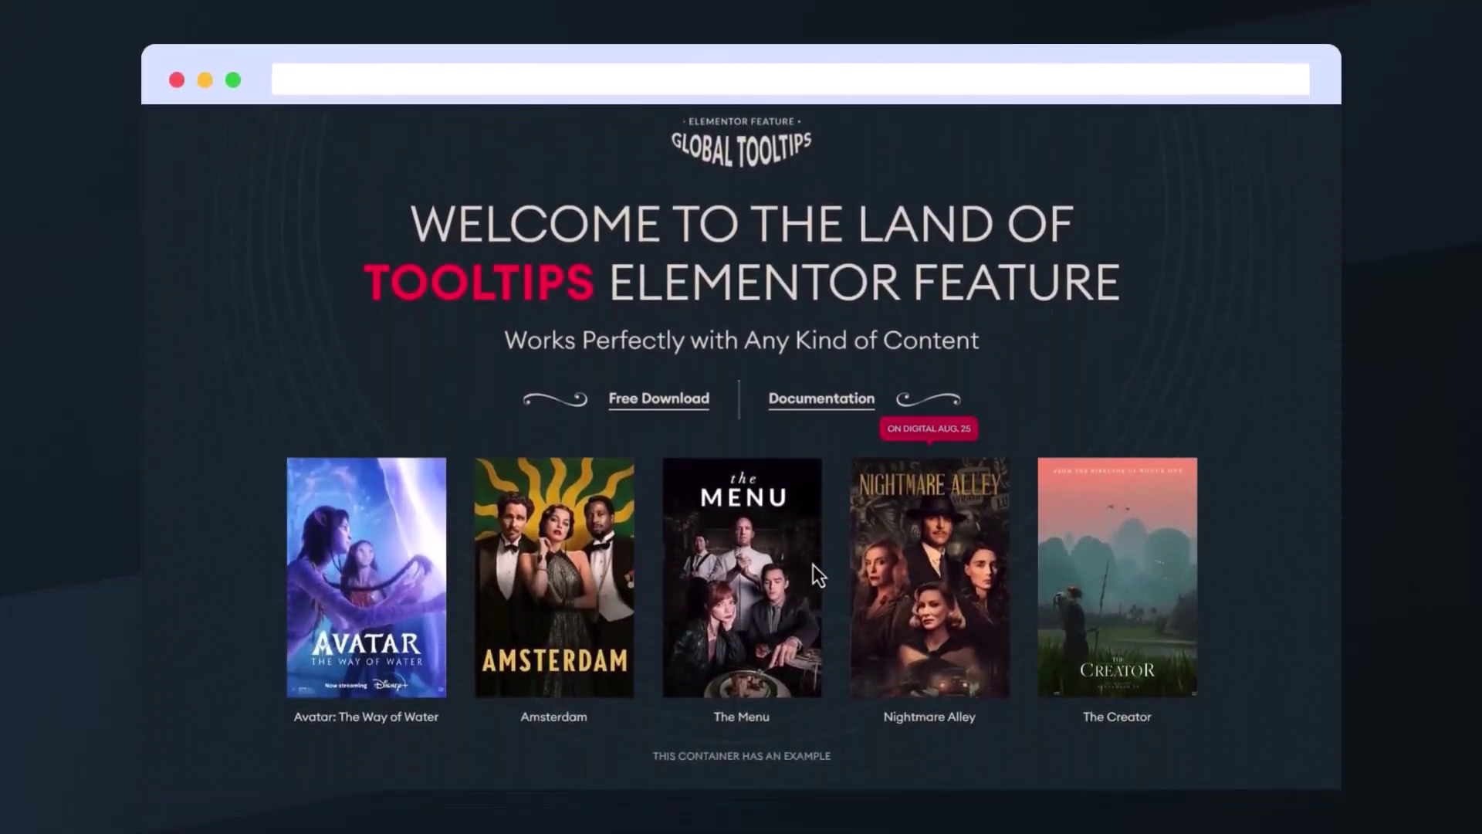
- Set Enable Global Tooltip to Yes in the Modal Box panel's Global Tooltip section
{"action": "mouse_move", "coordinate": [757, 775]}
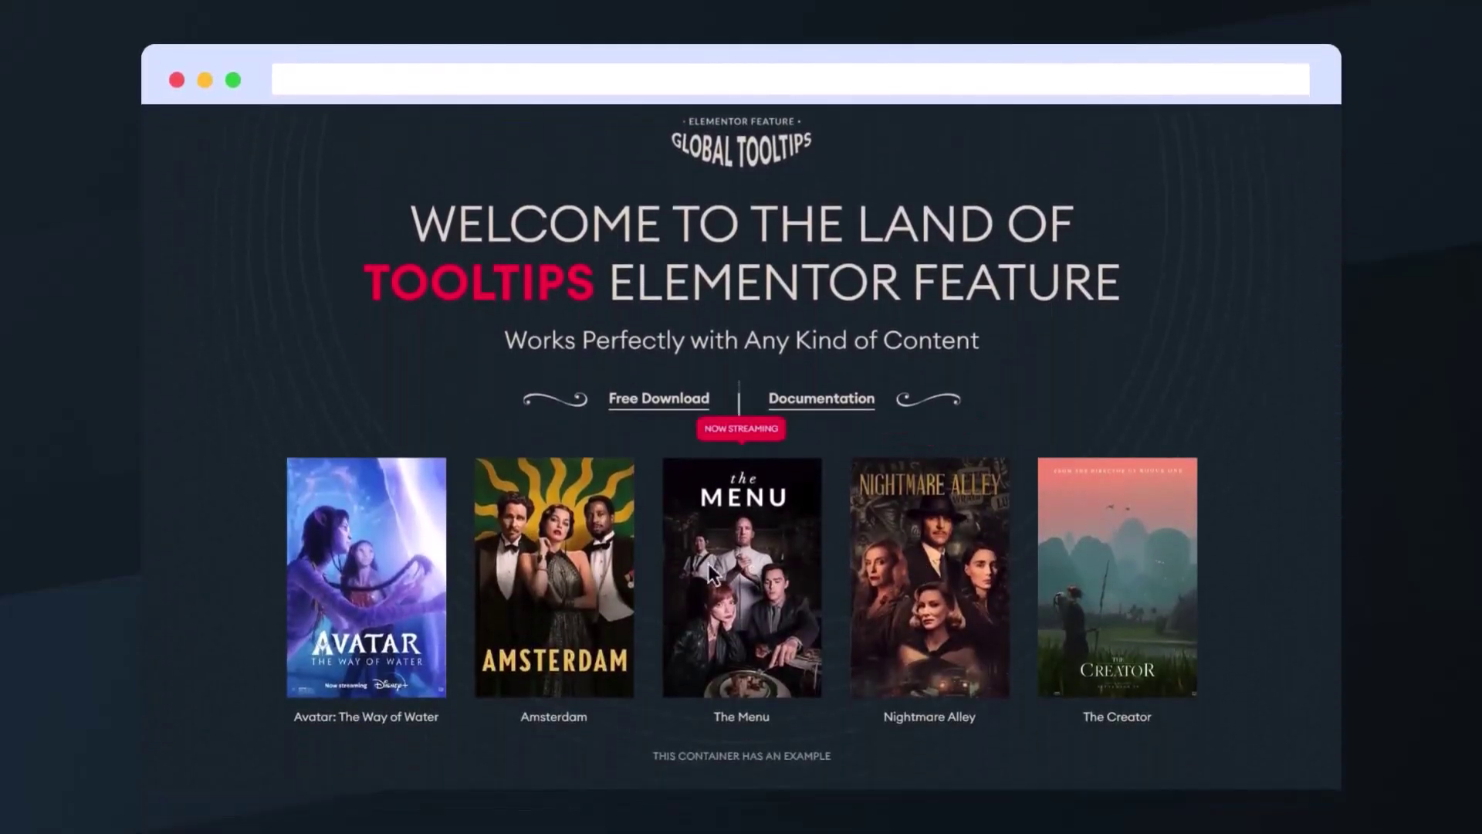
{"action": "mouse_move", "coordinate": [590, 564]}
{"action": "scroll", "coordinate": [585, 564], "scroll_direction": "down", "scroll_amount": 3}
{"action": "scroll", "coordinate": [585, 563], "scroll_direction": "down", "scroll_amount": 6}
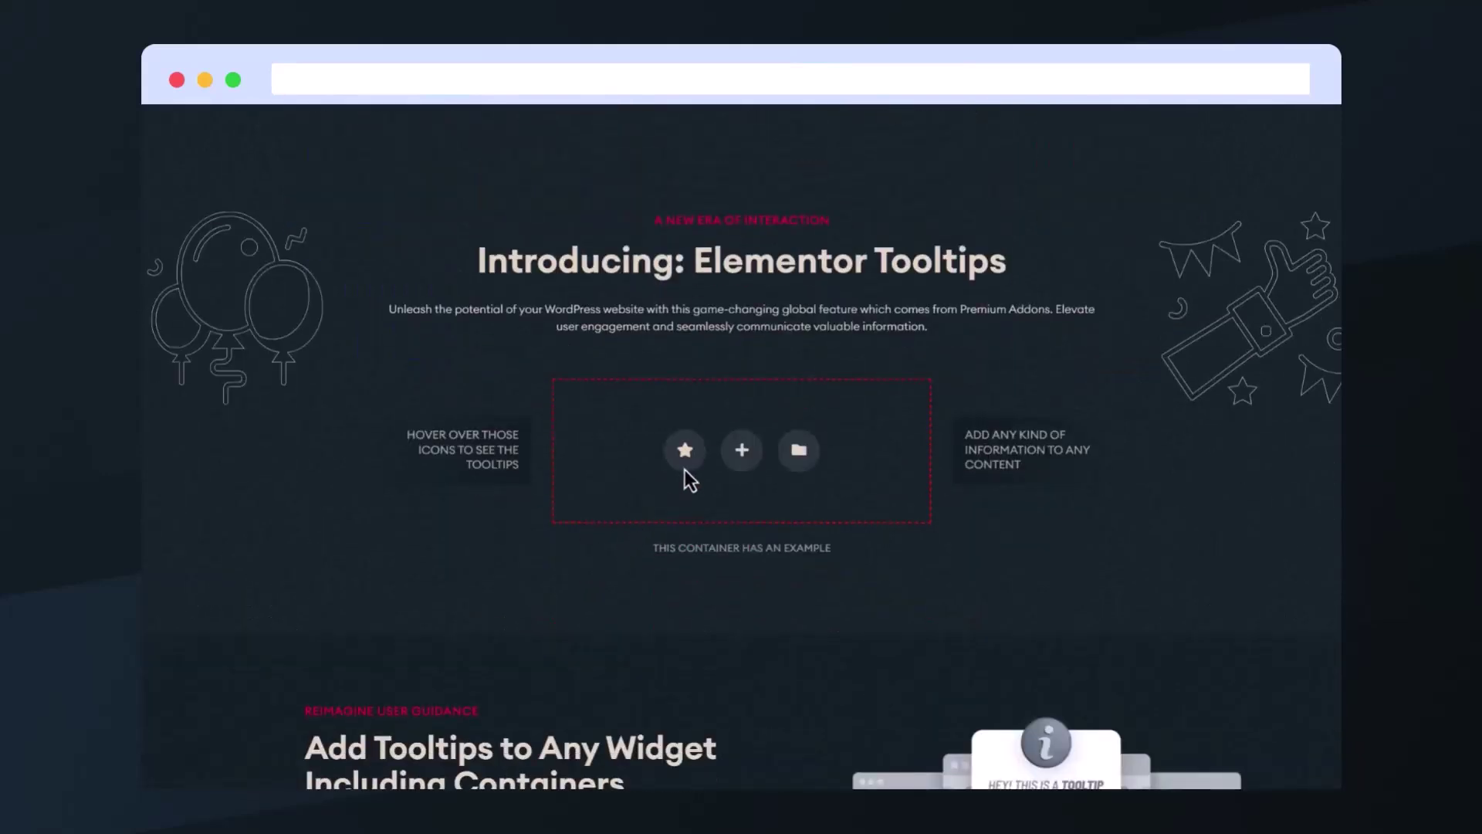
{"action": "mouse_move", "coordinate": [730, 470]}
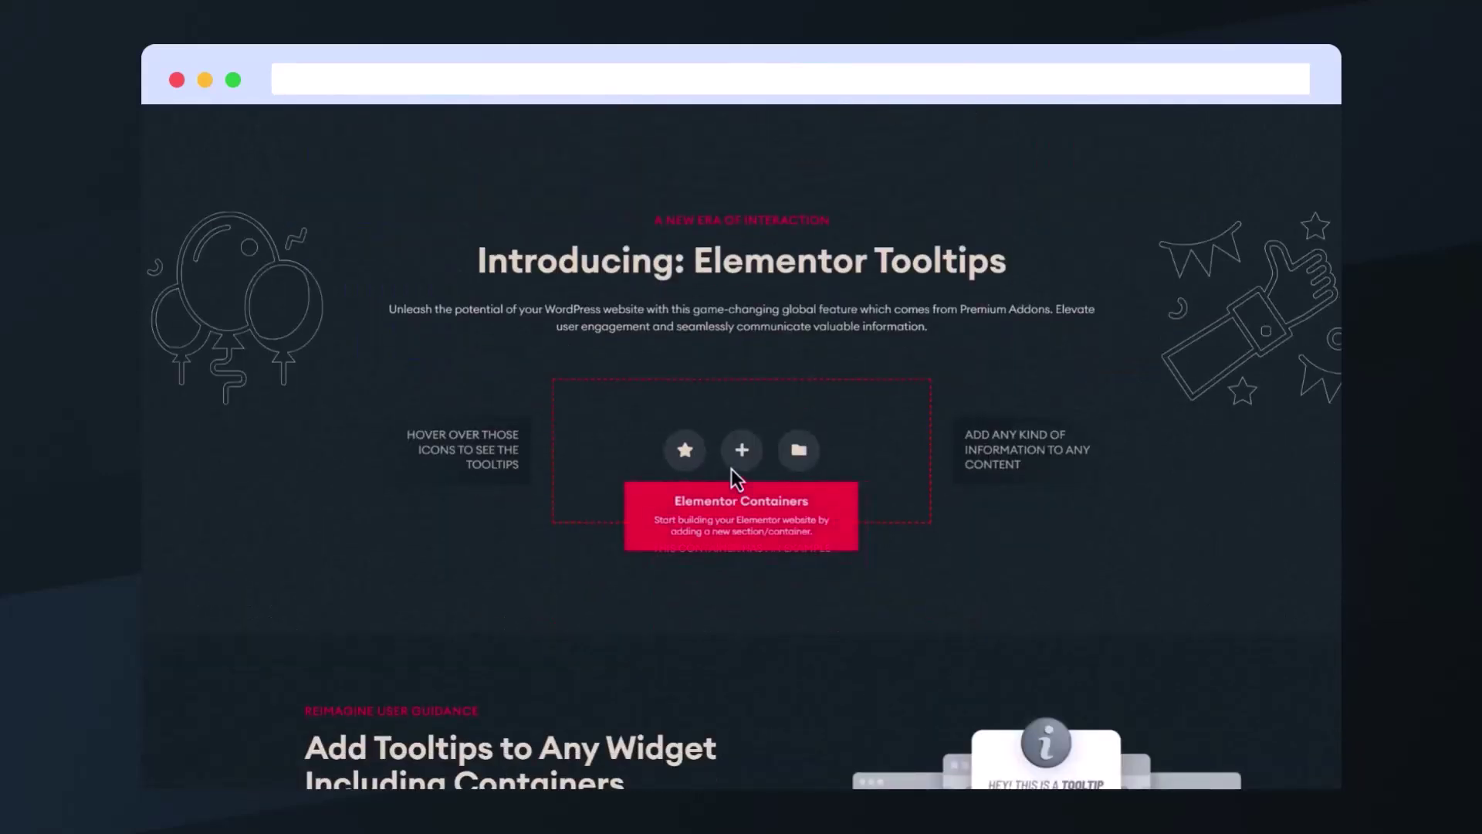
{"action": "mouse_move", "coordinate": [799, 465]}
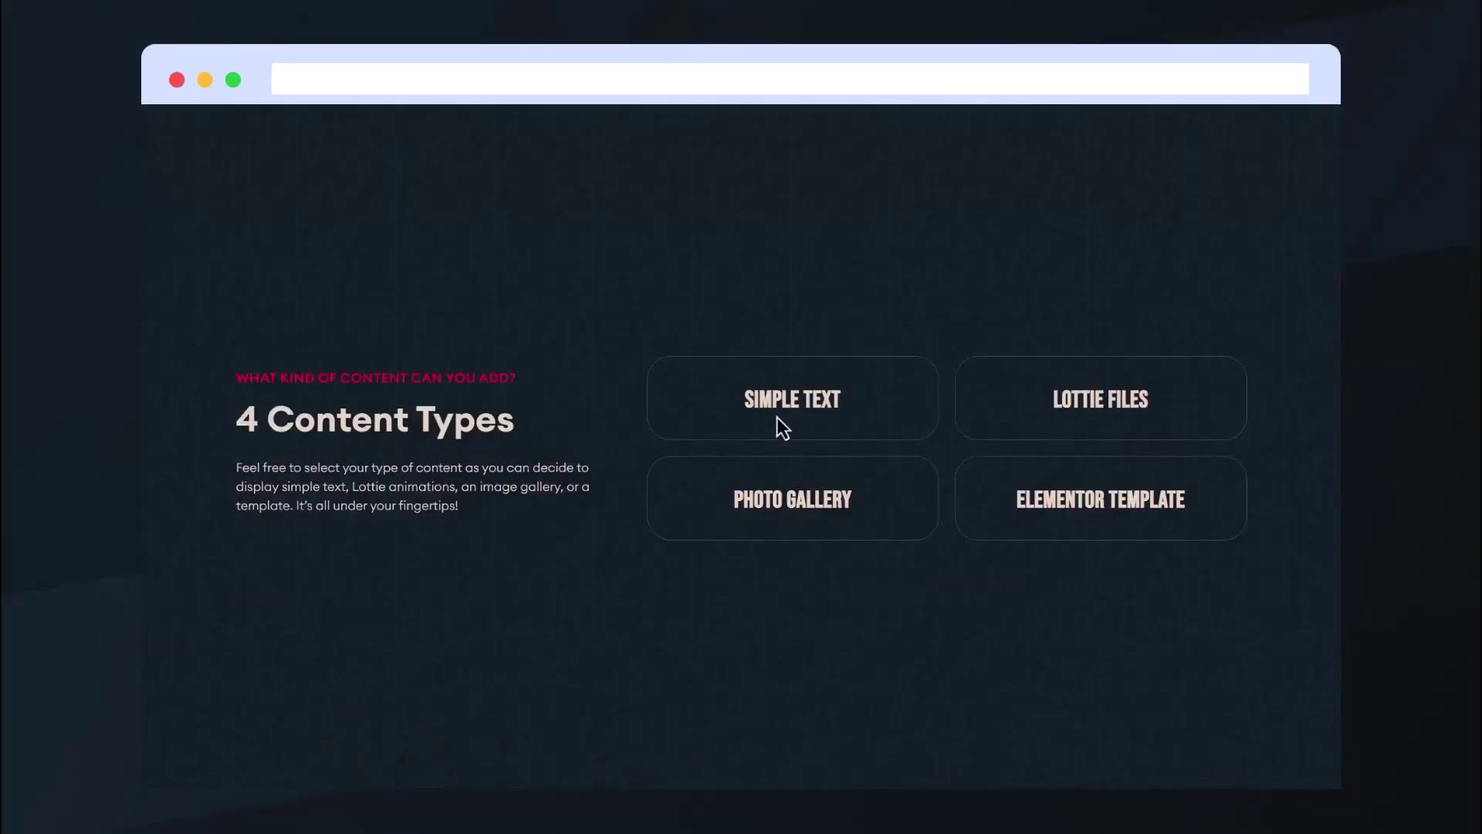
{"action": "mouse_move", "coordinate": [769, 397]}
{"action": "mouse_move", "coordinate": [1105, 406]}
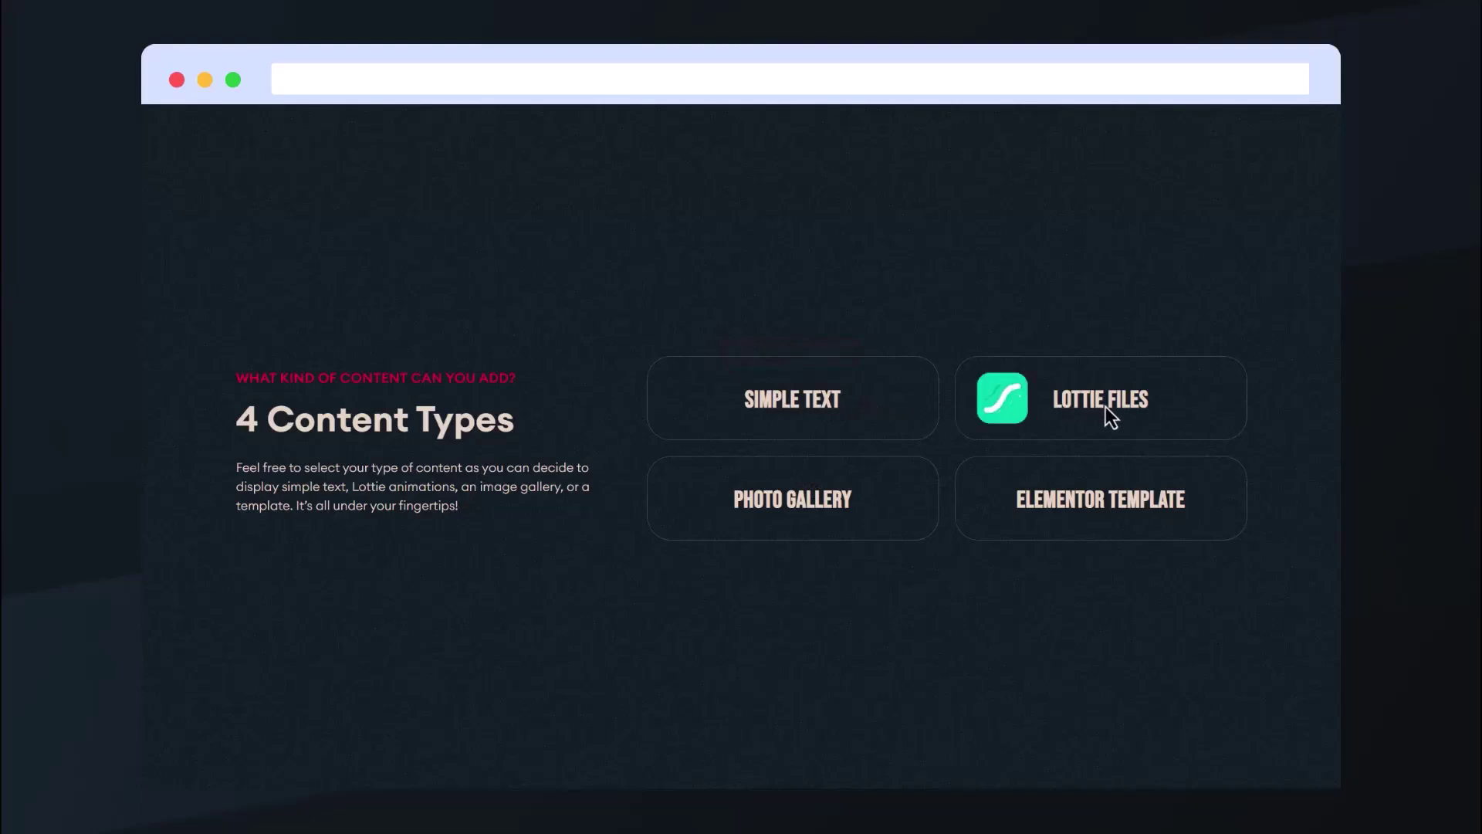
{"action": "mouse_move", "coordinate": [844, 511]}
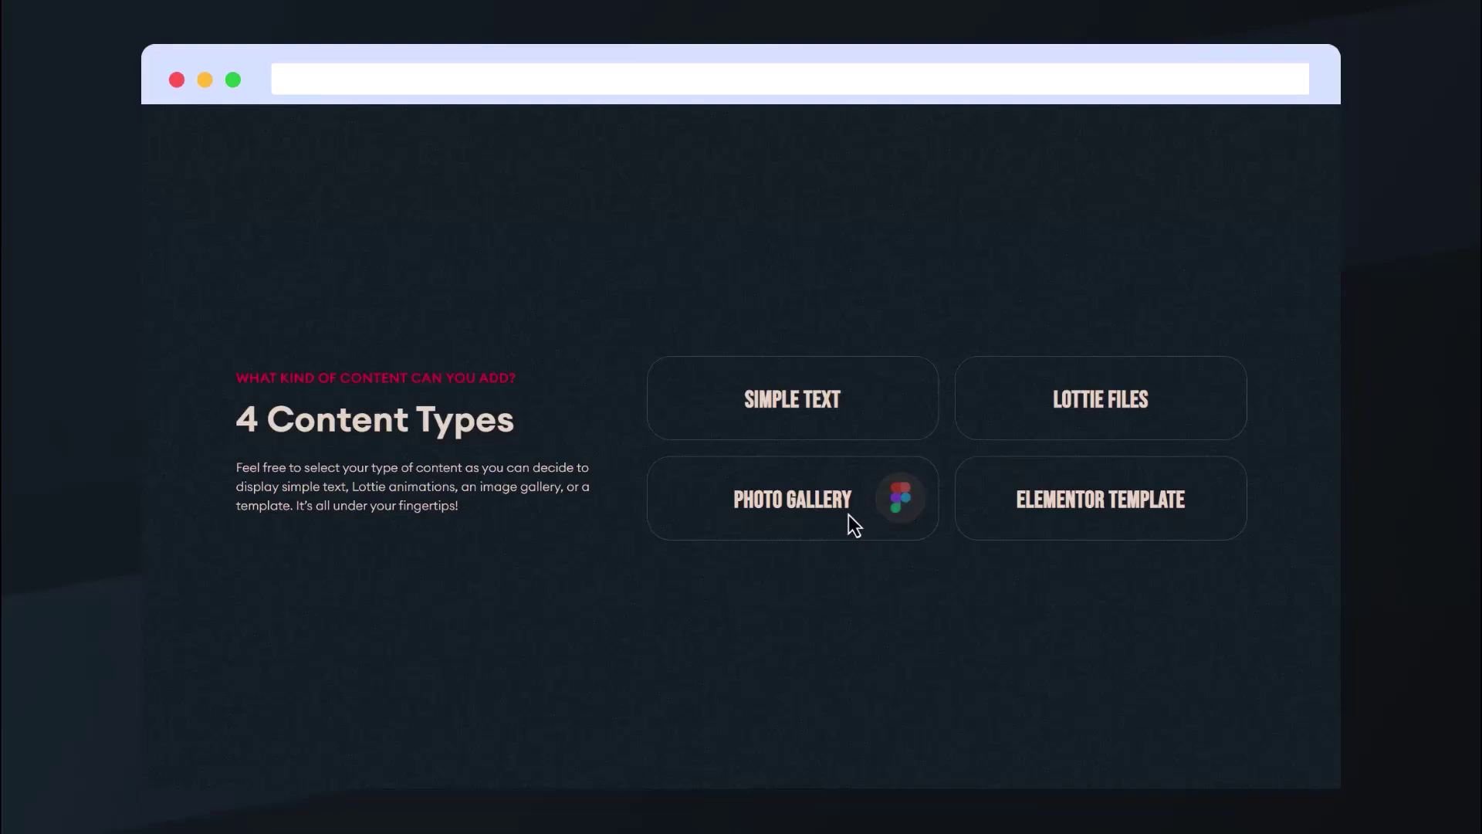
{"action": "mouse_move", "coordinate": [1067, 531]}
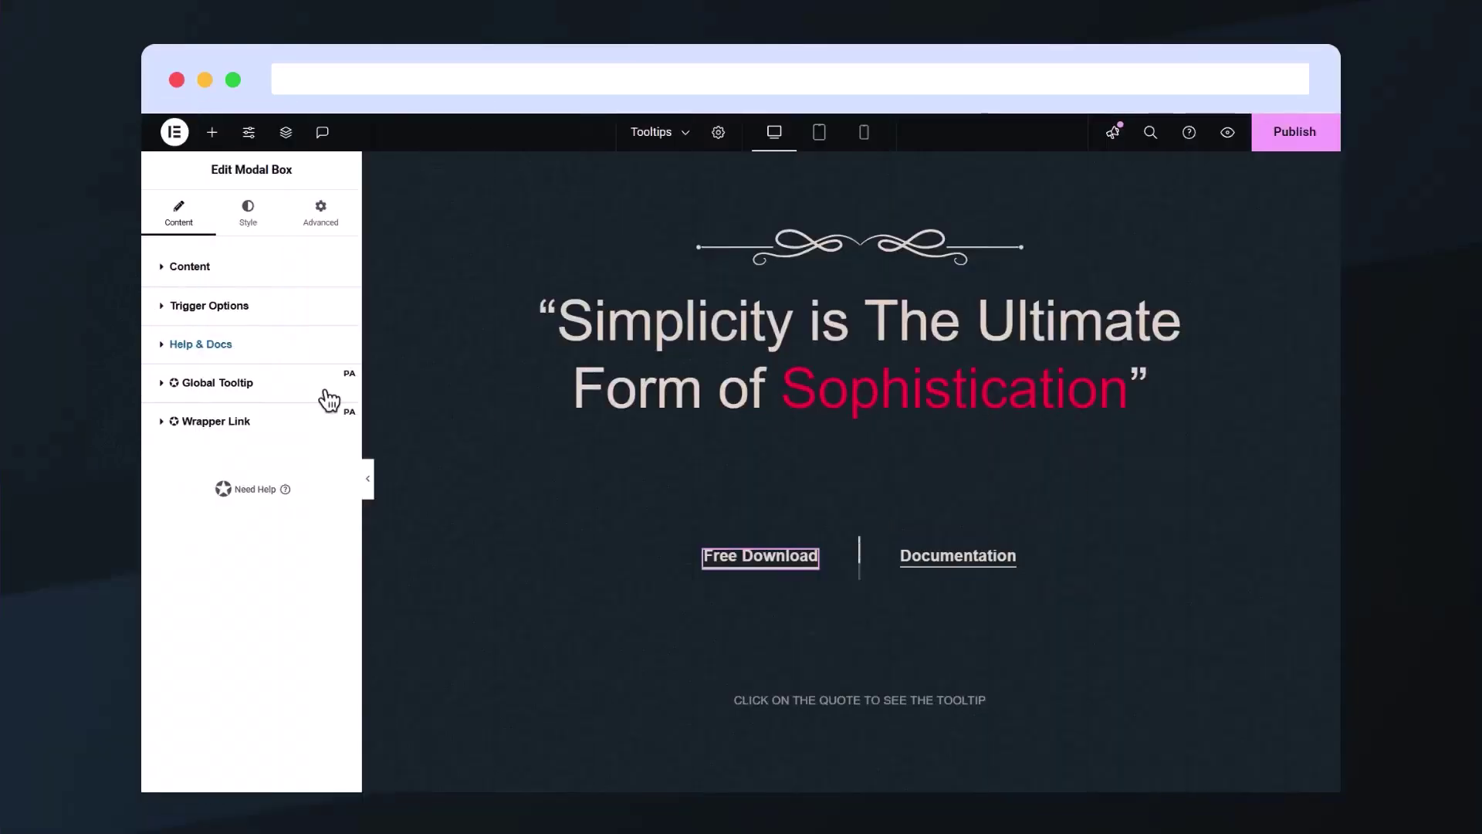
{"action": "left_click", "coordinate": [332, 386]}
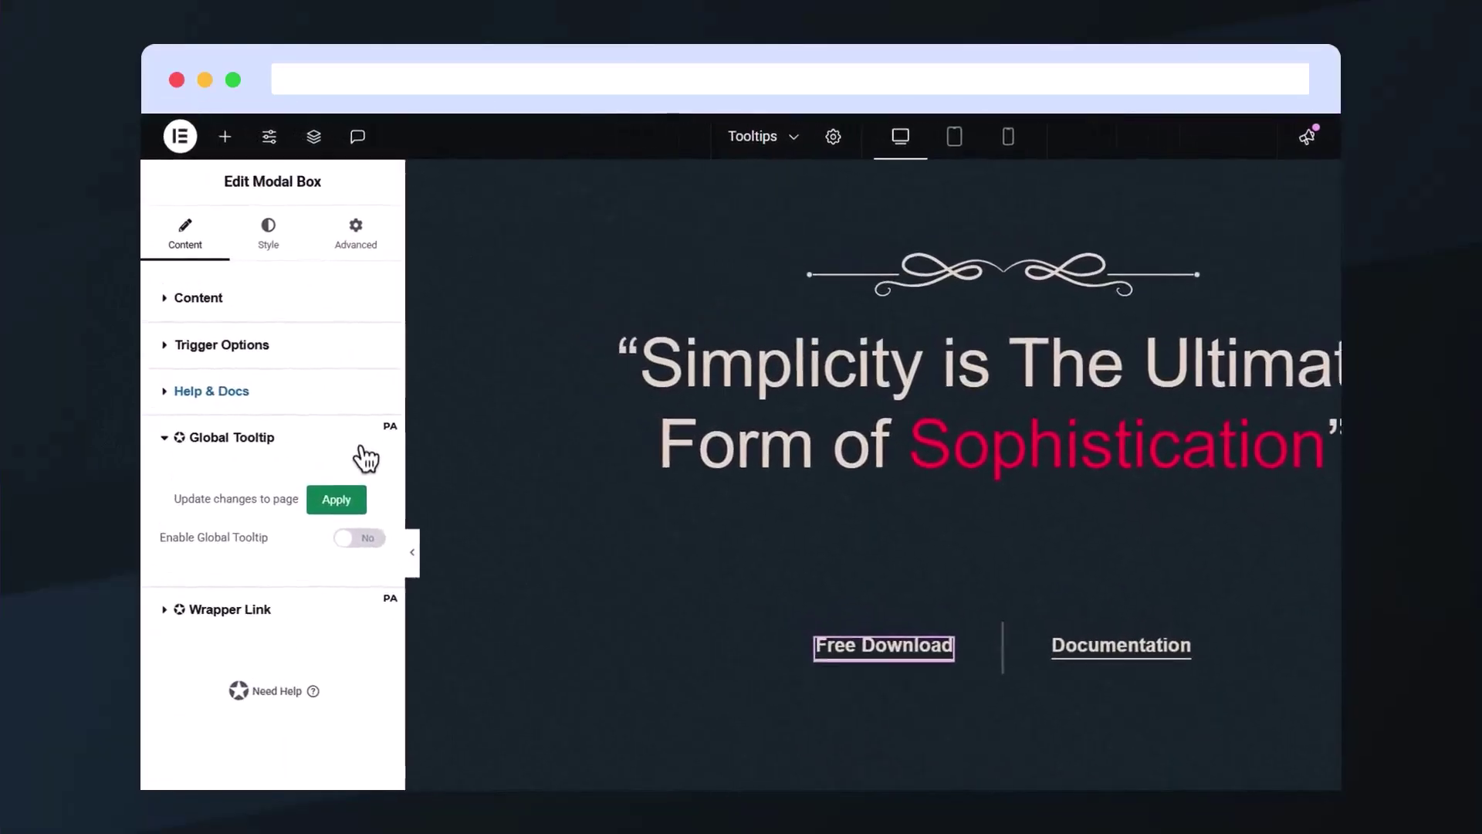
{"action": "left_click", "coordinate": [374, 545]}
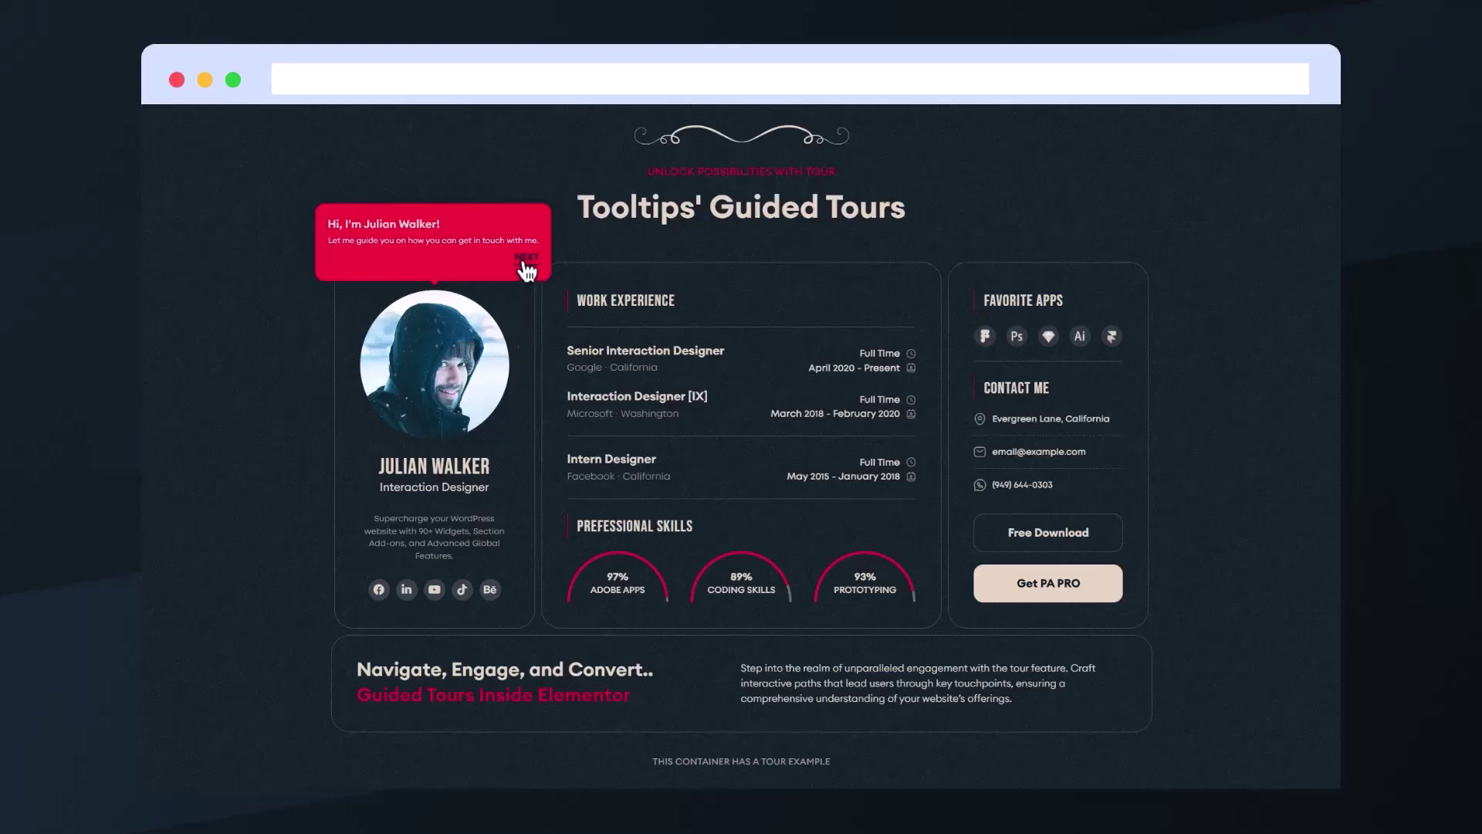
- Step through the guided tooltip tour, past the career path step, to the final hiring step
{"action": "left_click", "coordinate": [526, 261]}
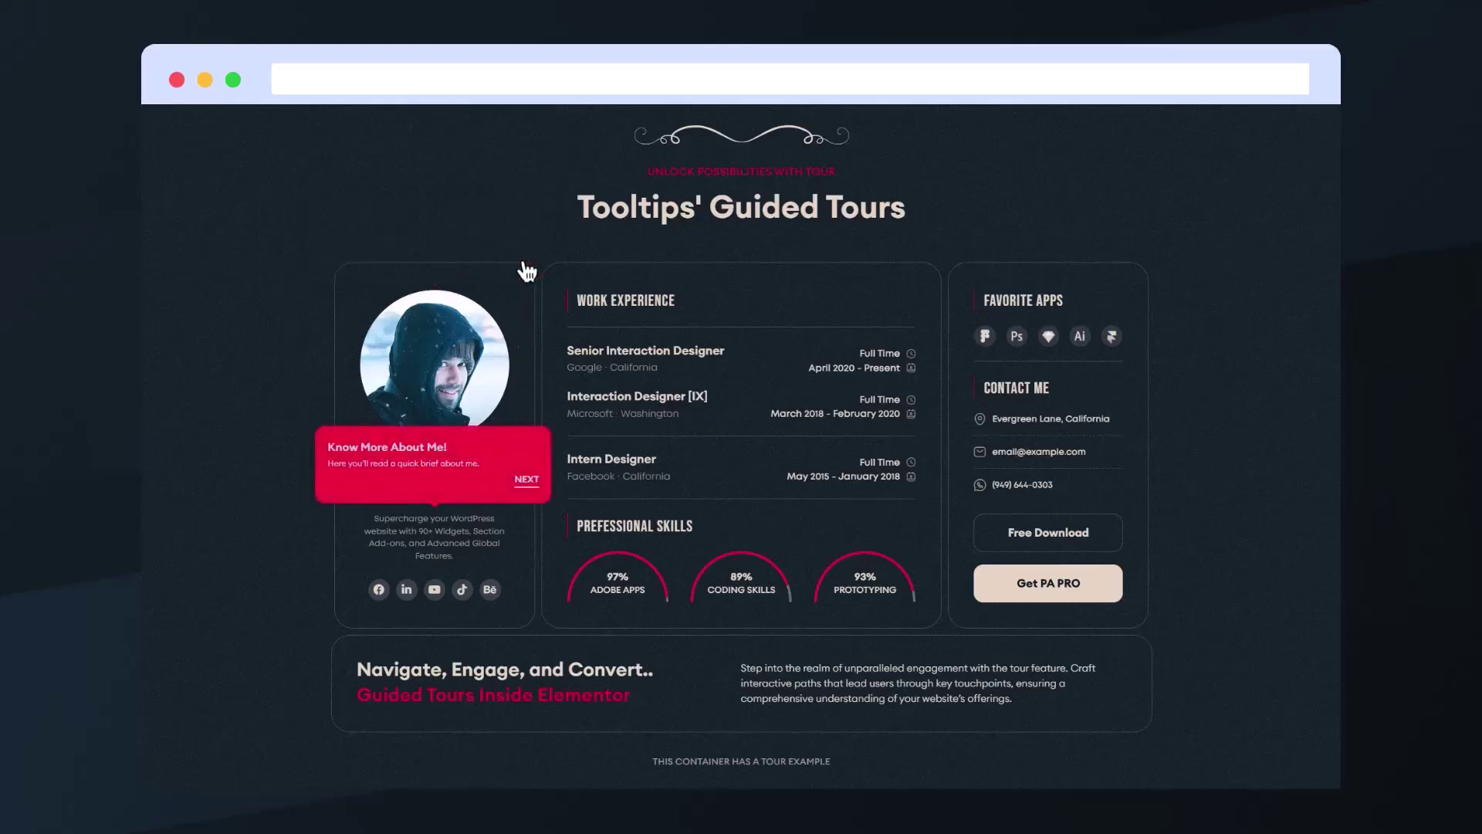
{"action": "left_click", "coordinate": [523, 484]}
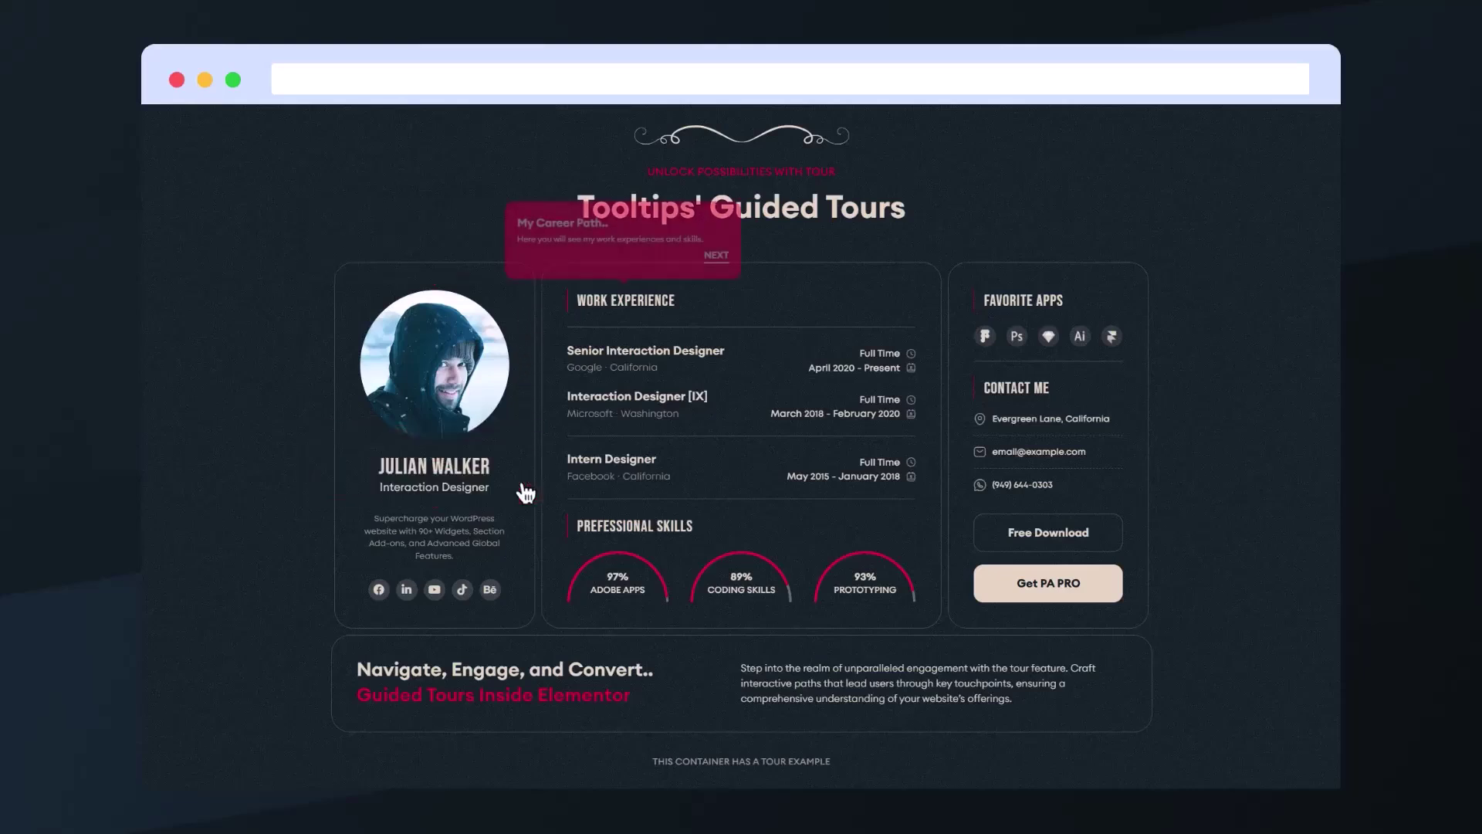
{"action": "left_click", "coordinate": [715, 263]}
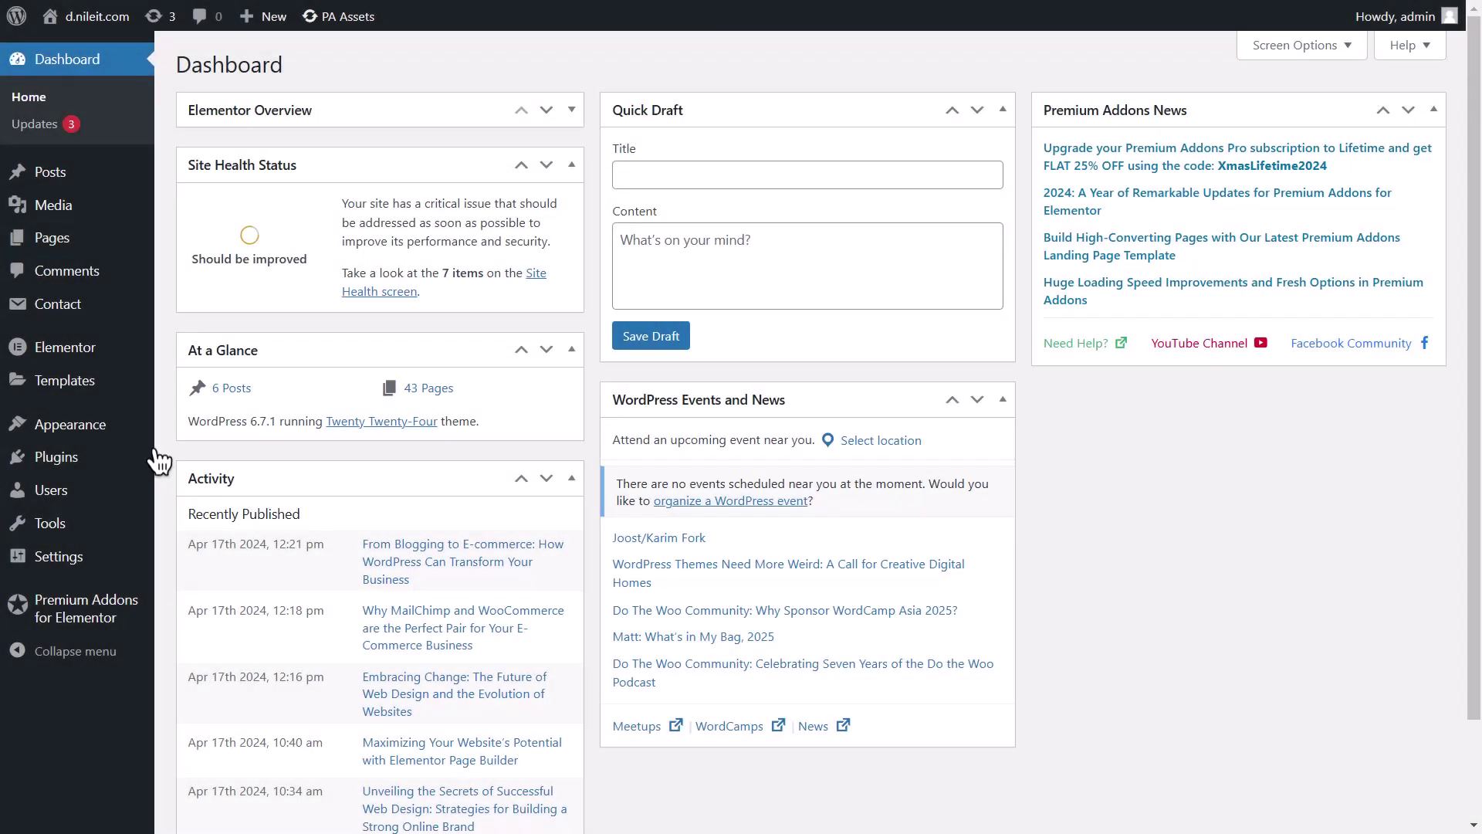
- Turn on Global Tooltips in the Premium Addons for Elementor Global Features settings
{"action": "mouse_move", "coordinate": [139, 460]}
{"action": "left_click", "coordinate": [203, 463]}
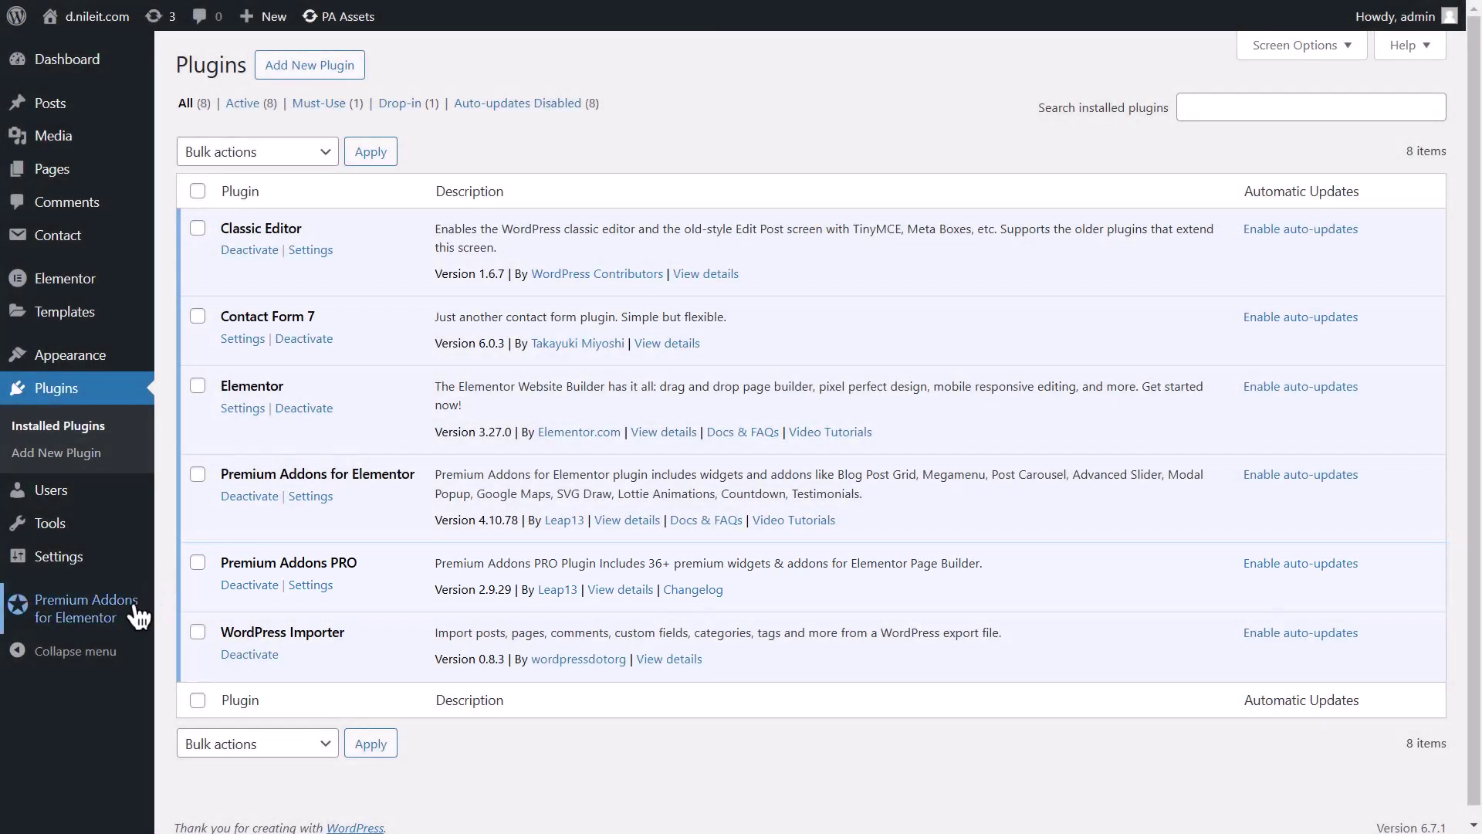
{"action": "mouse_move", "coordinate": [134, 608]}
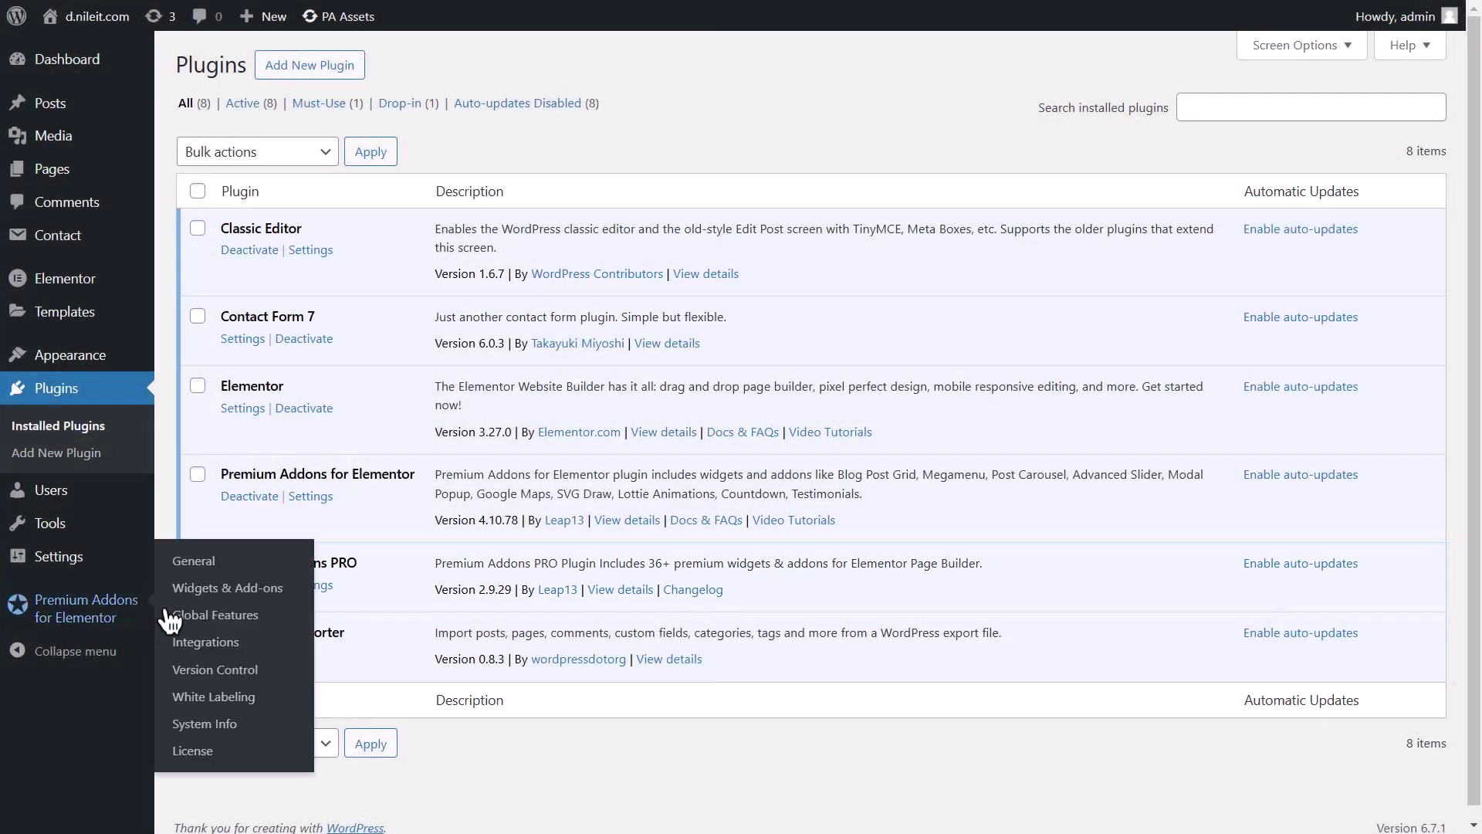
{"action": "left_click", "coordinate": [197, 618]}
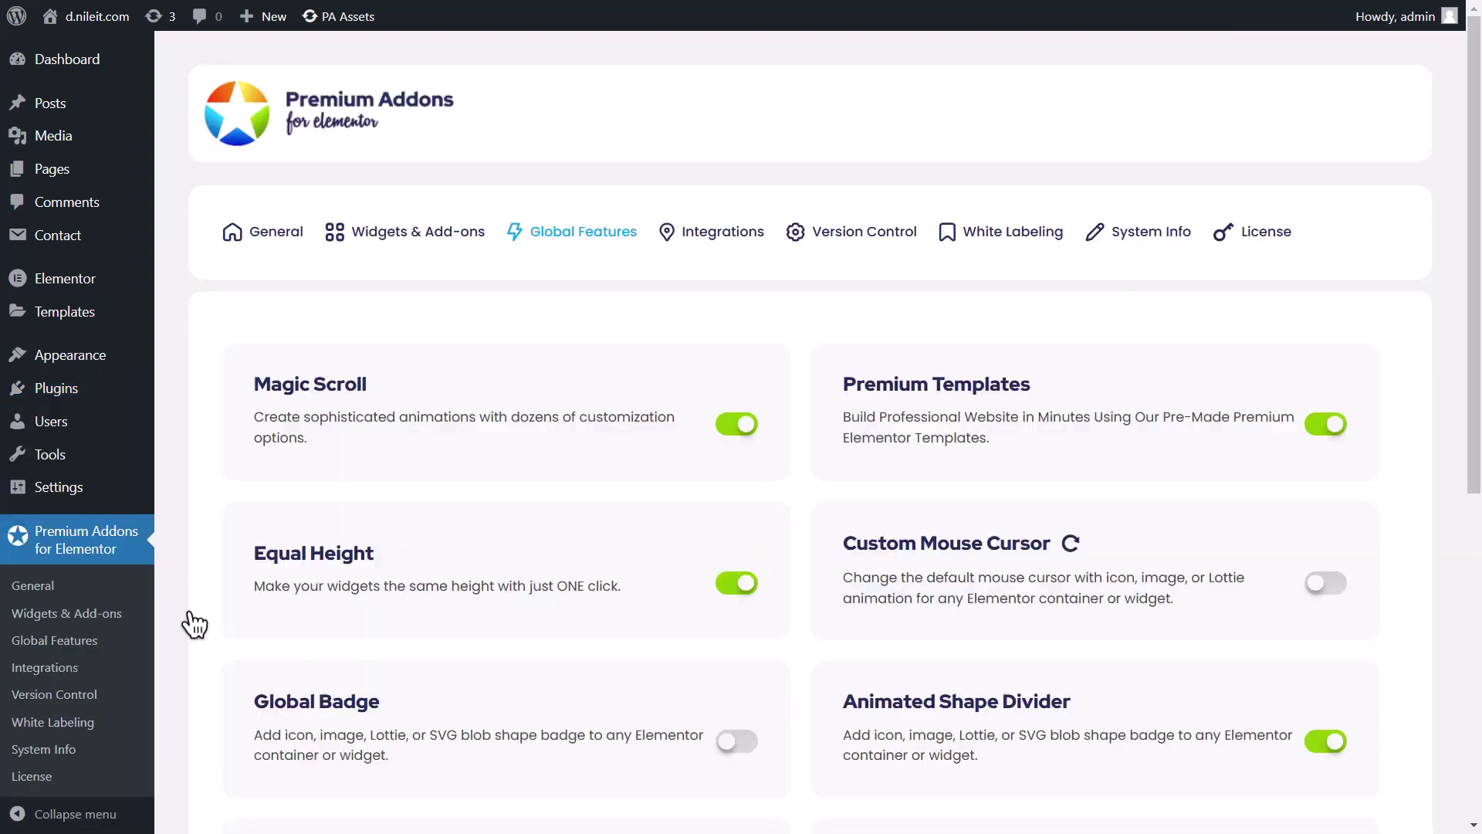
{"action": "scroll", "coordinate": [193, 624], "scroll_direction": "down", "scroll_amount": 3}
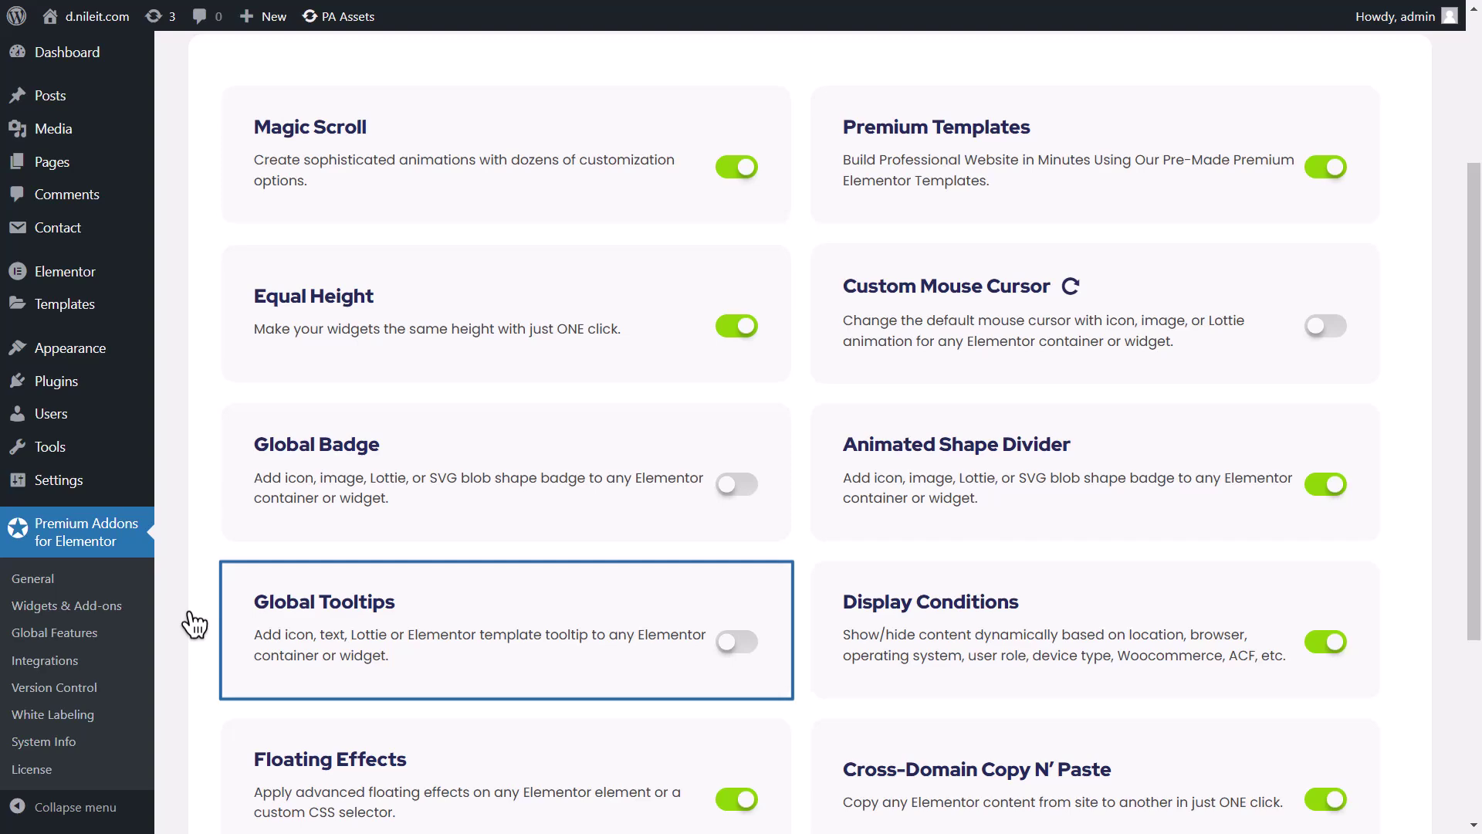
{"action": "left_click", "coordinate": [730, 643]}
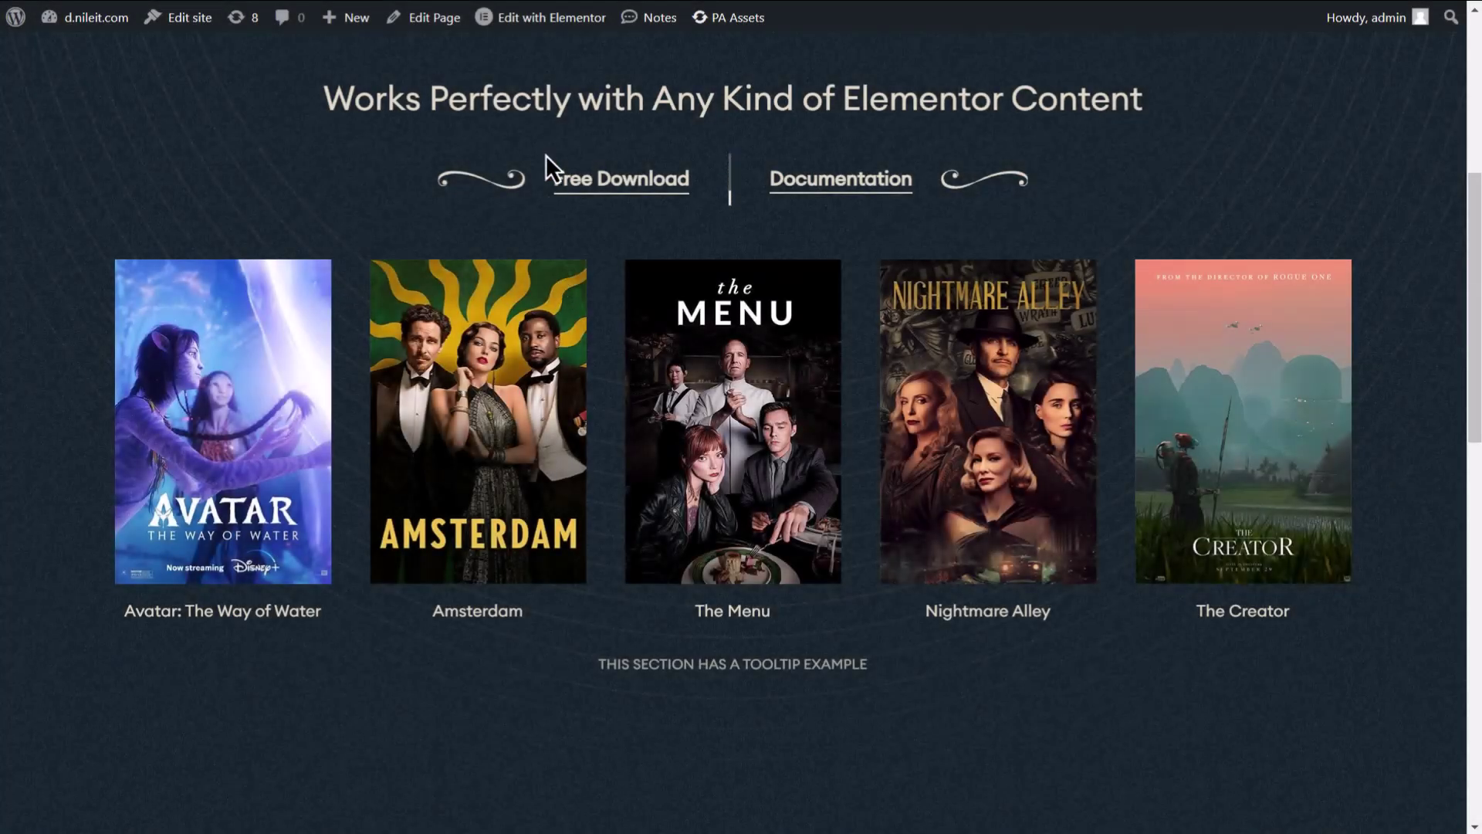
- Open the Tooltips page in Elementor and enable Global Tooltip on its top movie-poster container
{"action": "left_click", "coordinate": [534, 17]}
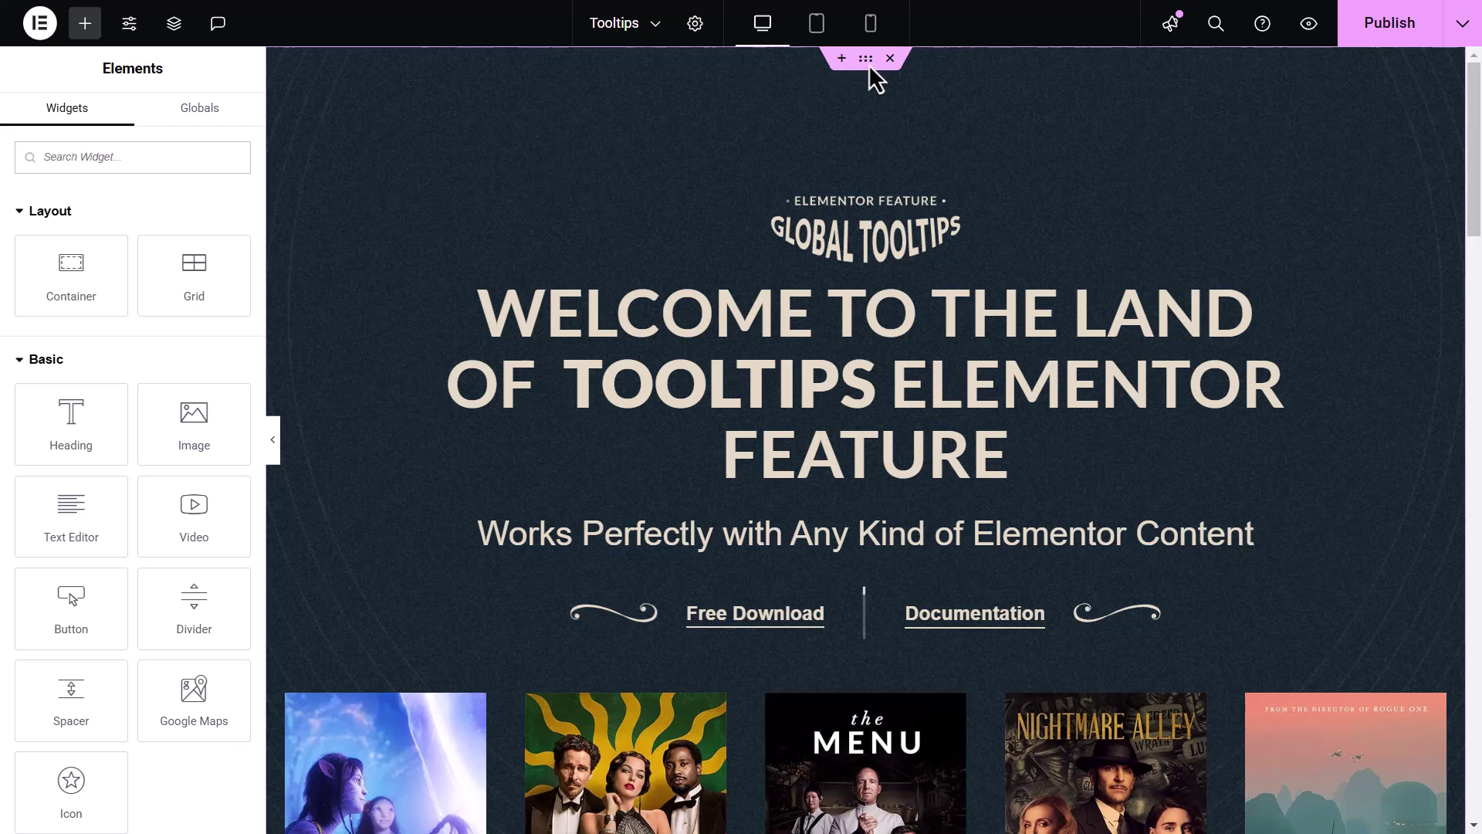
{"action": "left_click", "coordinate": [866, 61]}
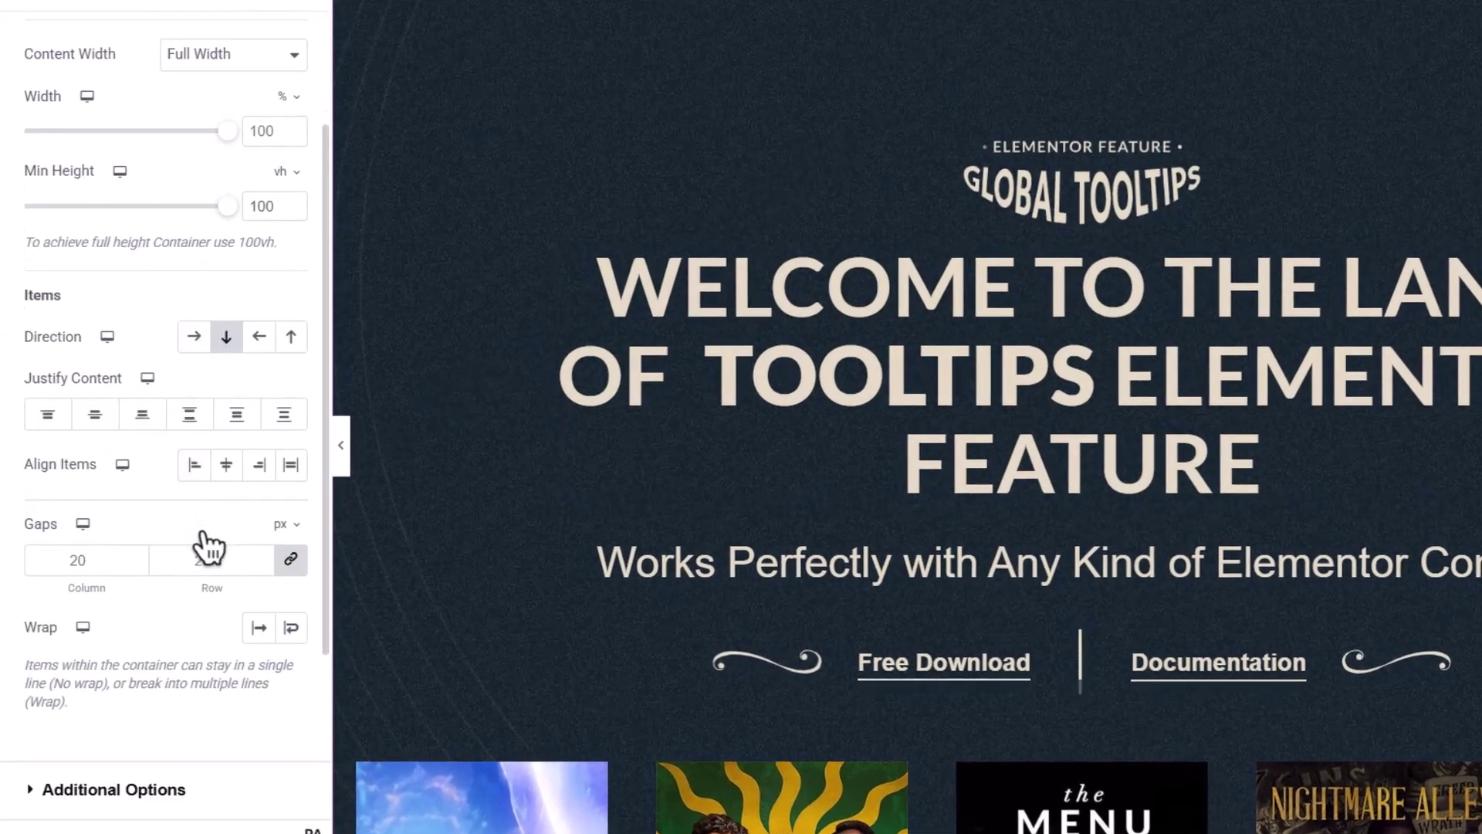
{"action": "scroll", "coordinate": [208, 547], "scroll_direction": "down", "scroll_amount": 5}
{"action": "left_click", "coordinate": [228, 546]}
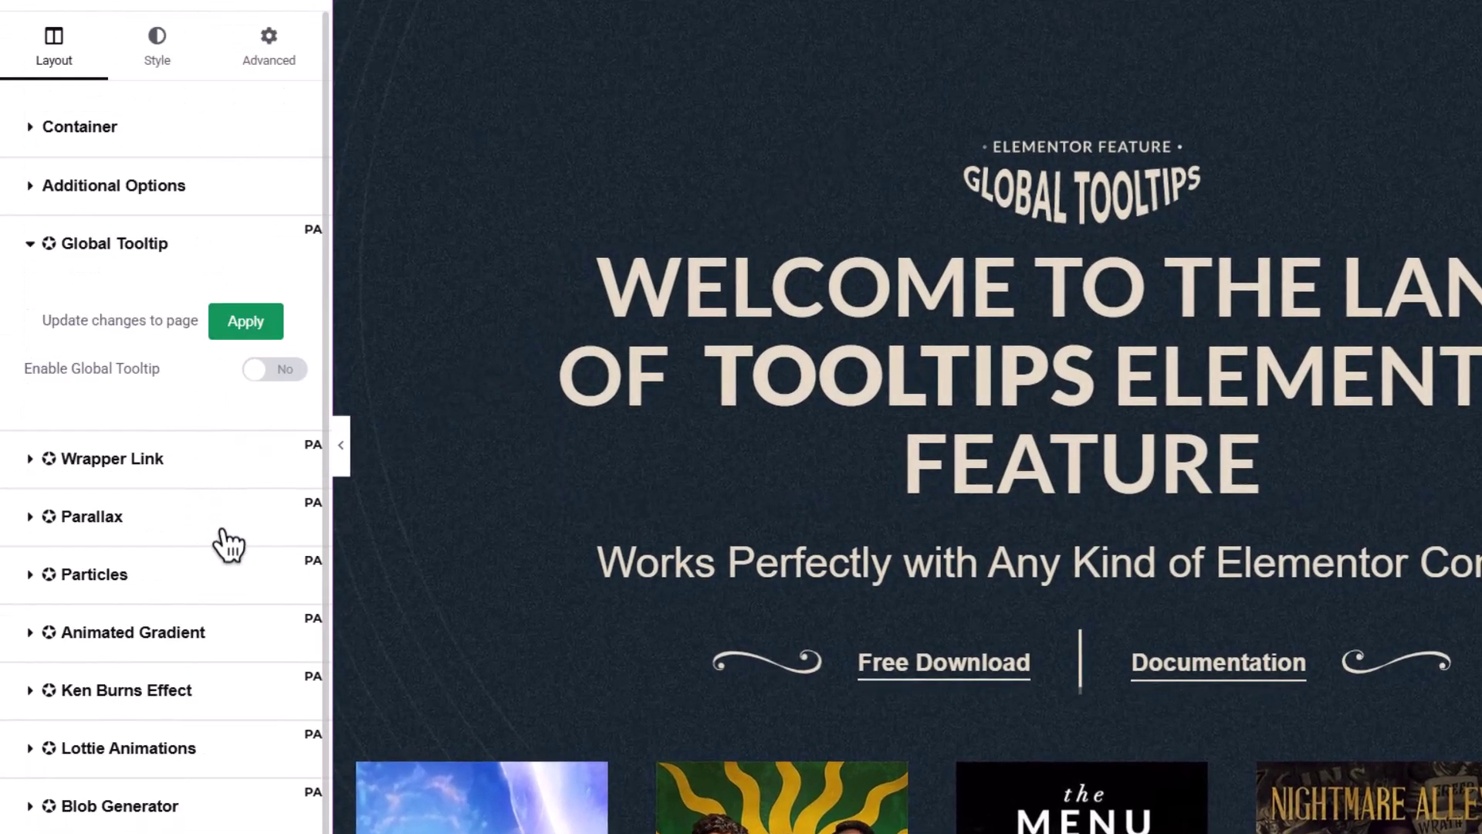
{"action": "left_click", "coordinate": [276, 371]}
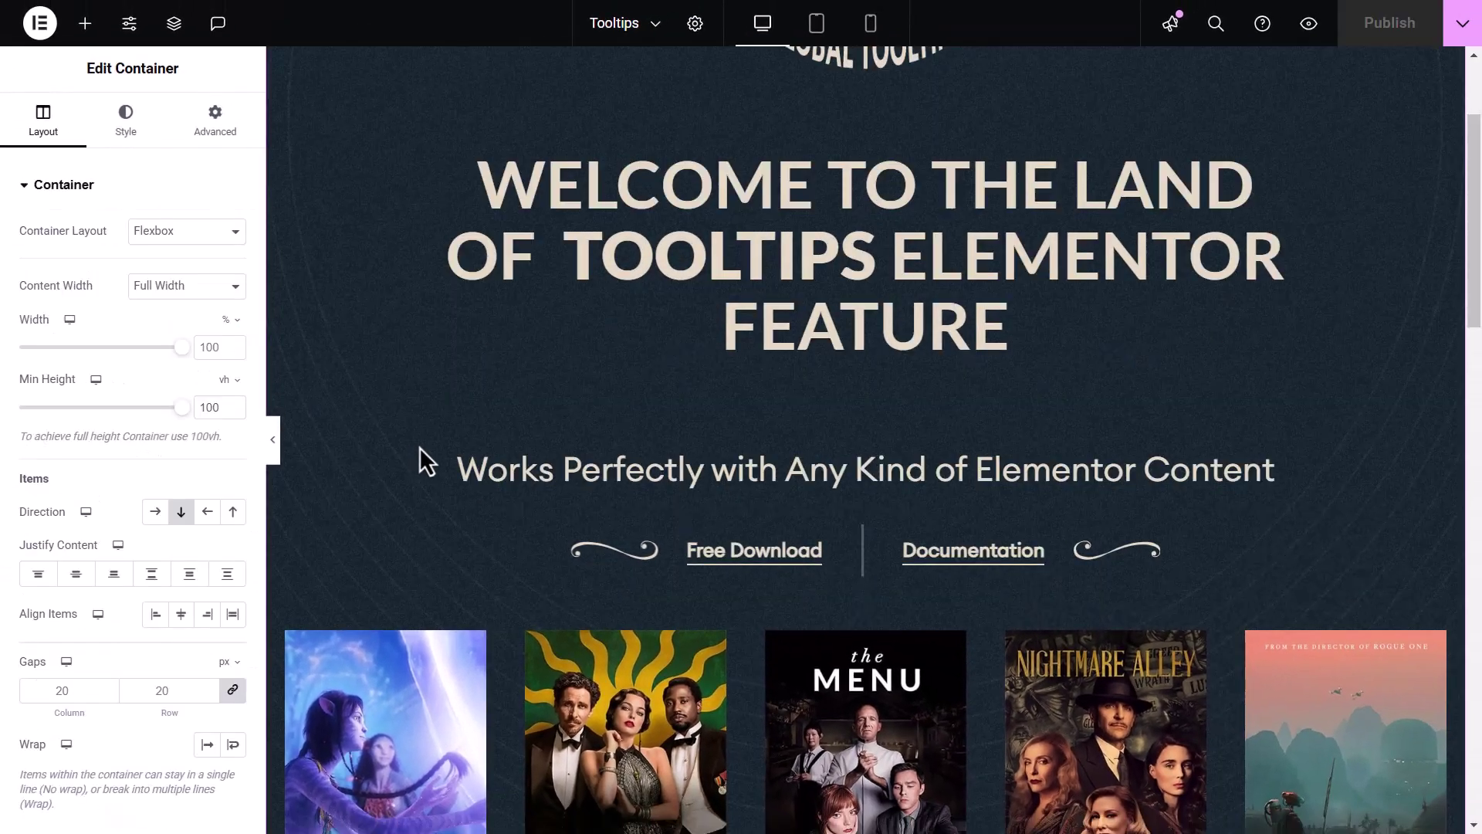
{"action": "scroll", "coordinate": [419, 447], "scroll_direction": "down", "scroll_amount": 5}
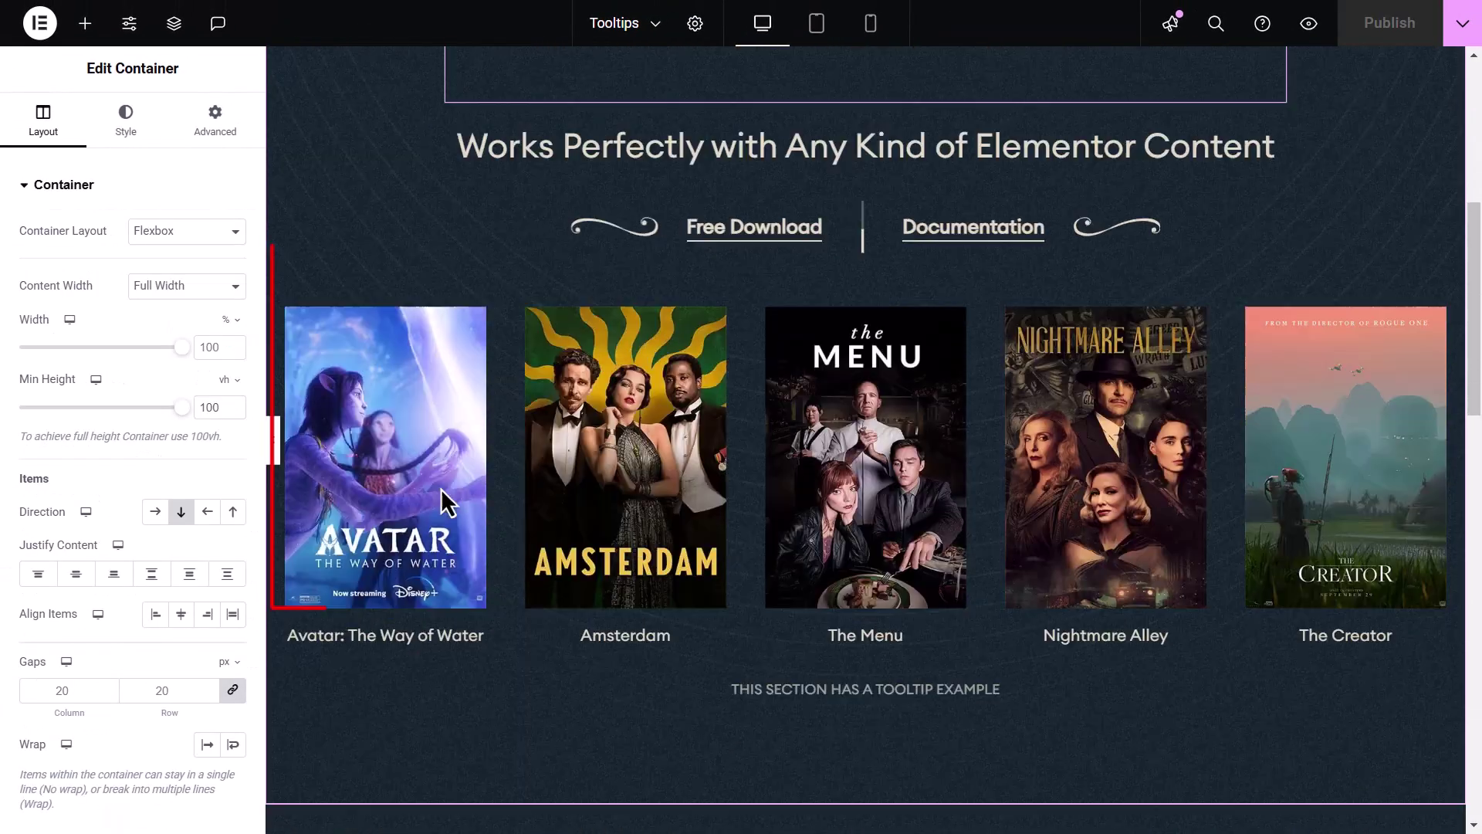
{"action": "scroll", "coordinate": [544, 695], "scroll_direction": "down", "scroll_amount": 1}
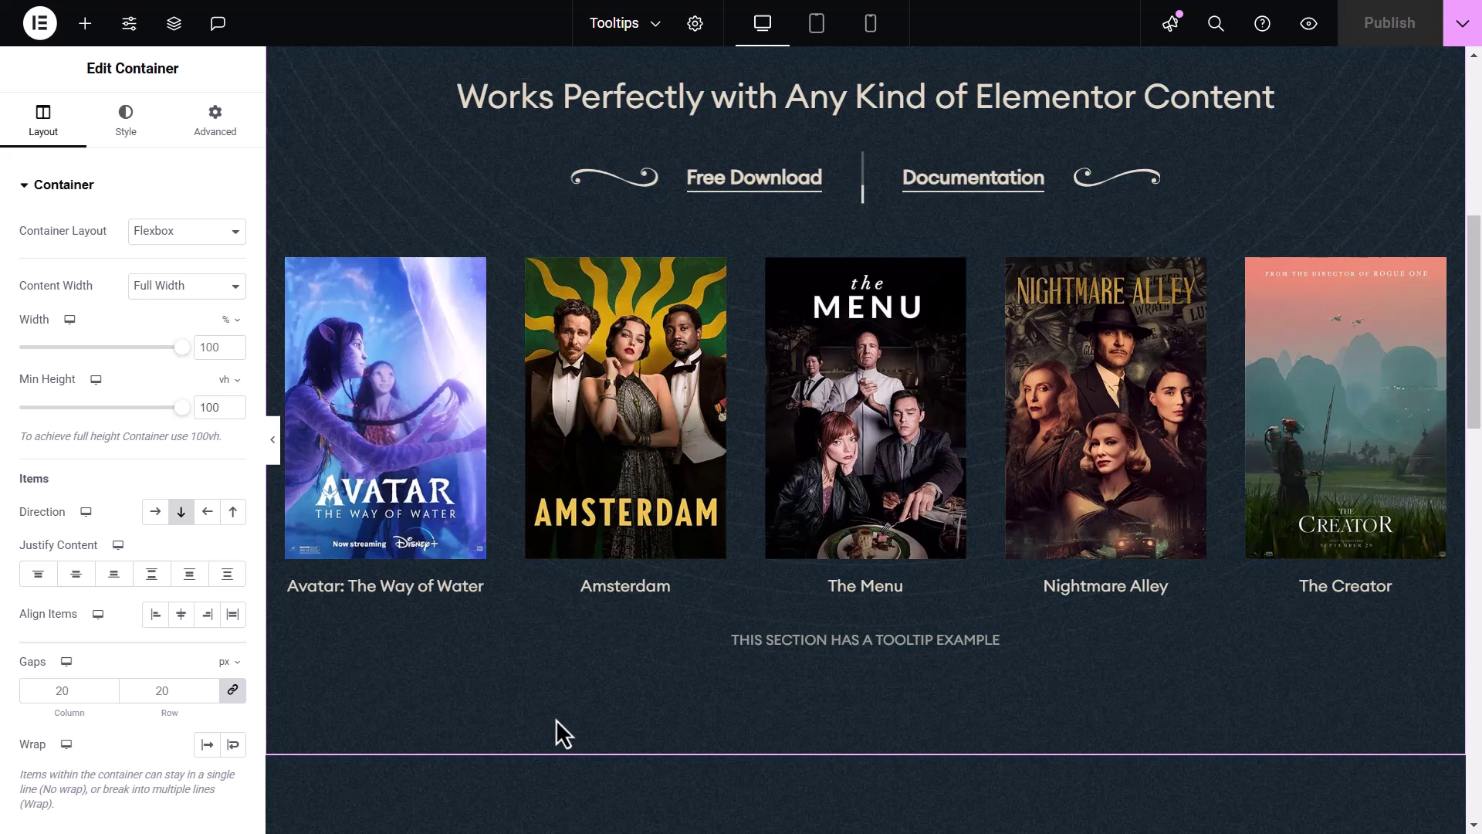
- Select the Avatar: The Way of Water image and switch its Global Tooltip on
{"action": "left_click", "coordinate": [397, 440]}
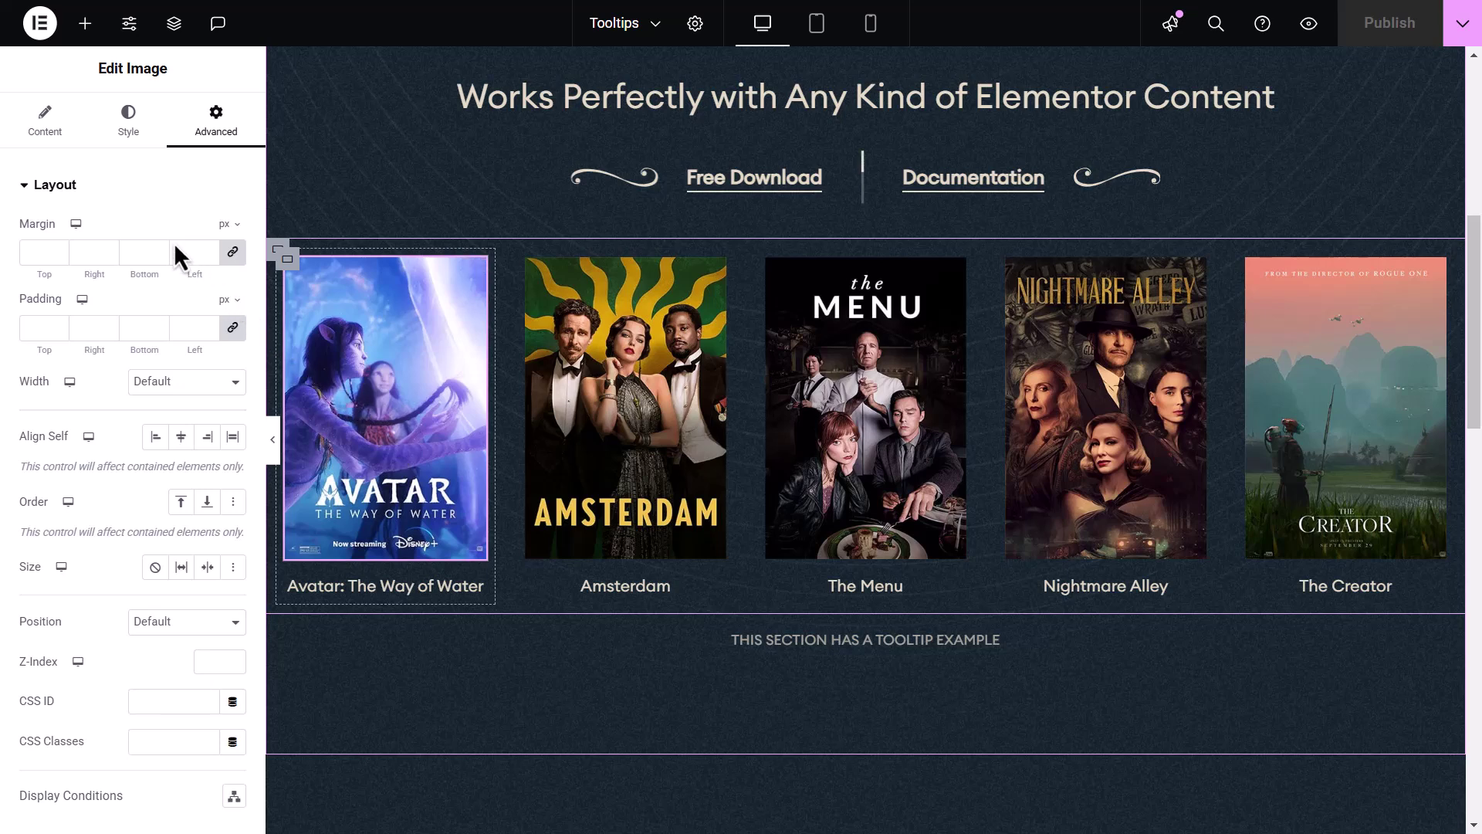
{"action": "left_click", "coordinate": [46, 137]}
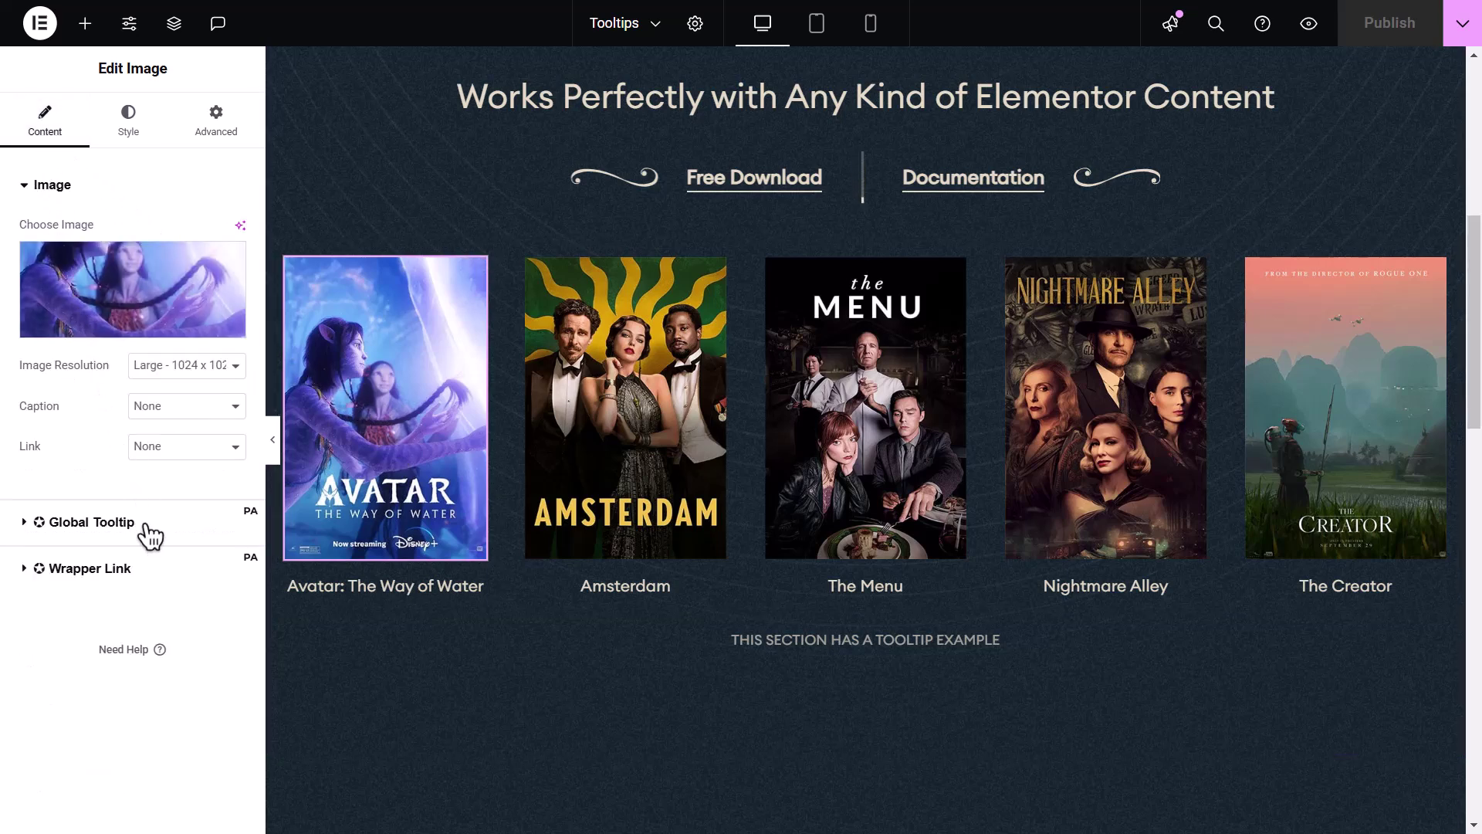
{"action": "left_click", "coordinate": [93, 522]}
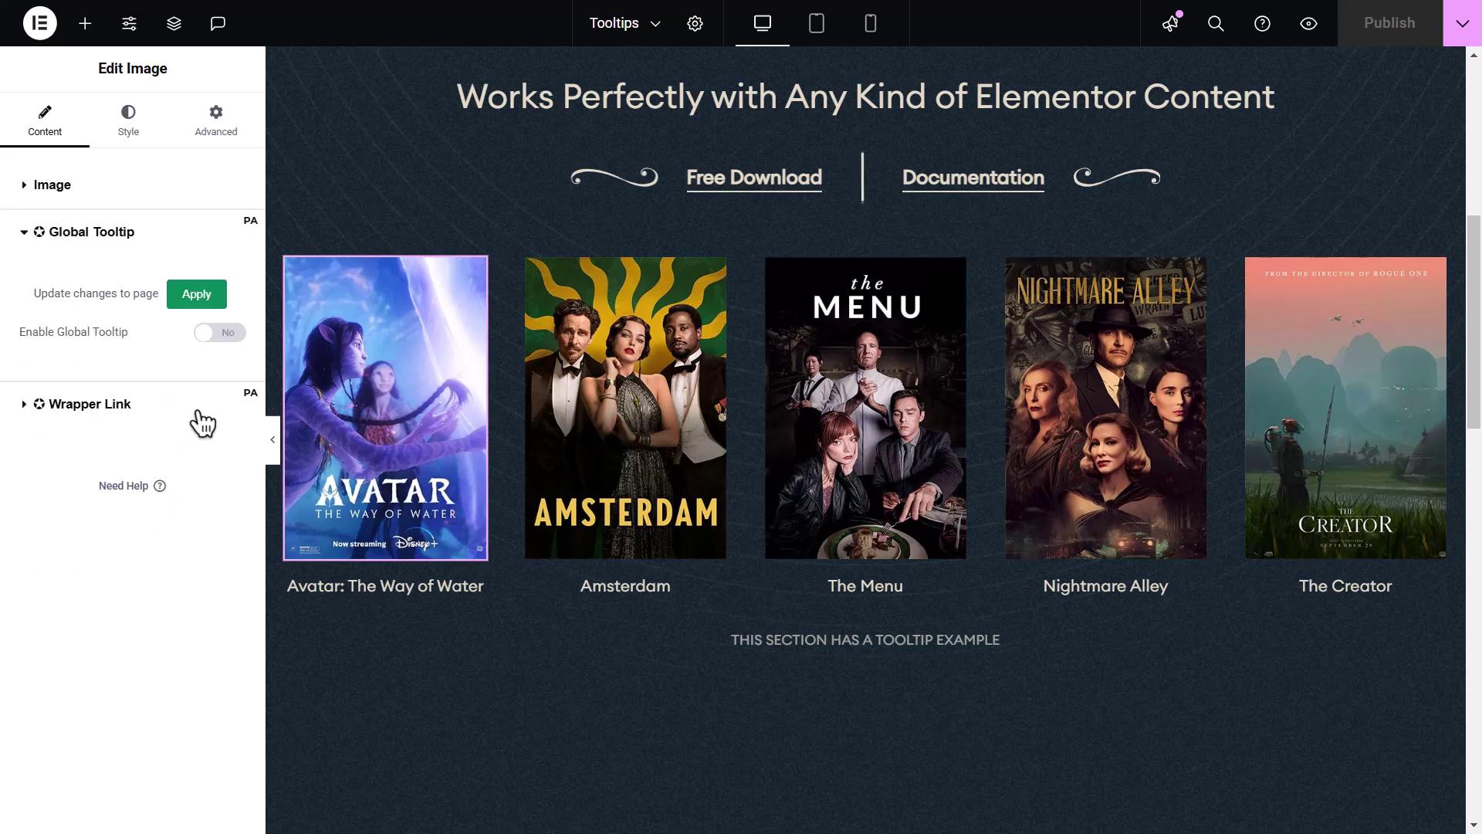
{"action": "left_click", "coordinate": [217, 342]}
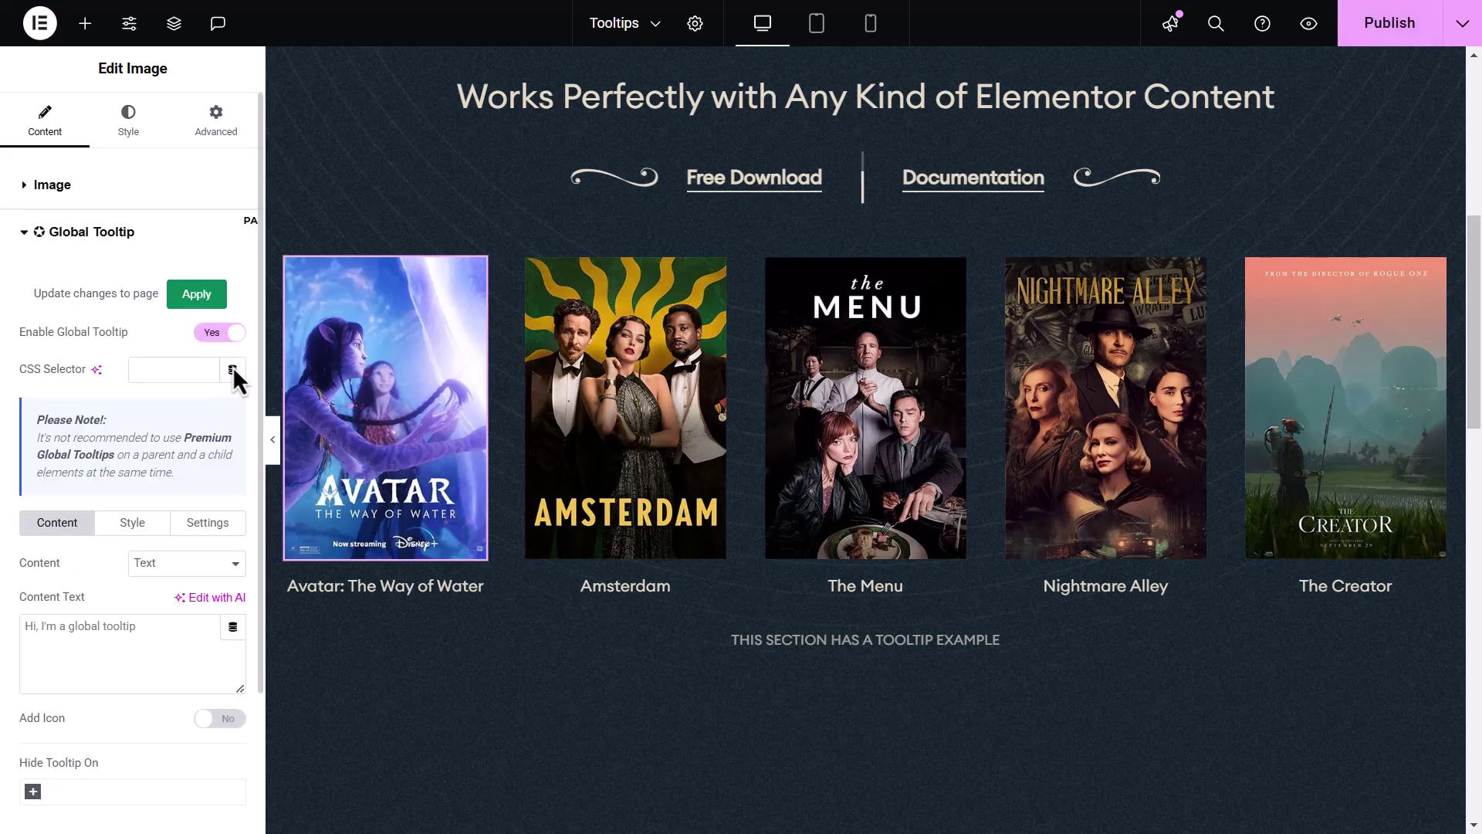
{"action": "scroll", "coordinate": [263, 444], "scroll_direction": "down", "scroll_amount": 3}
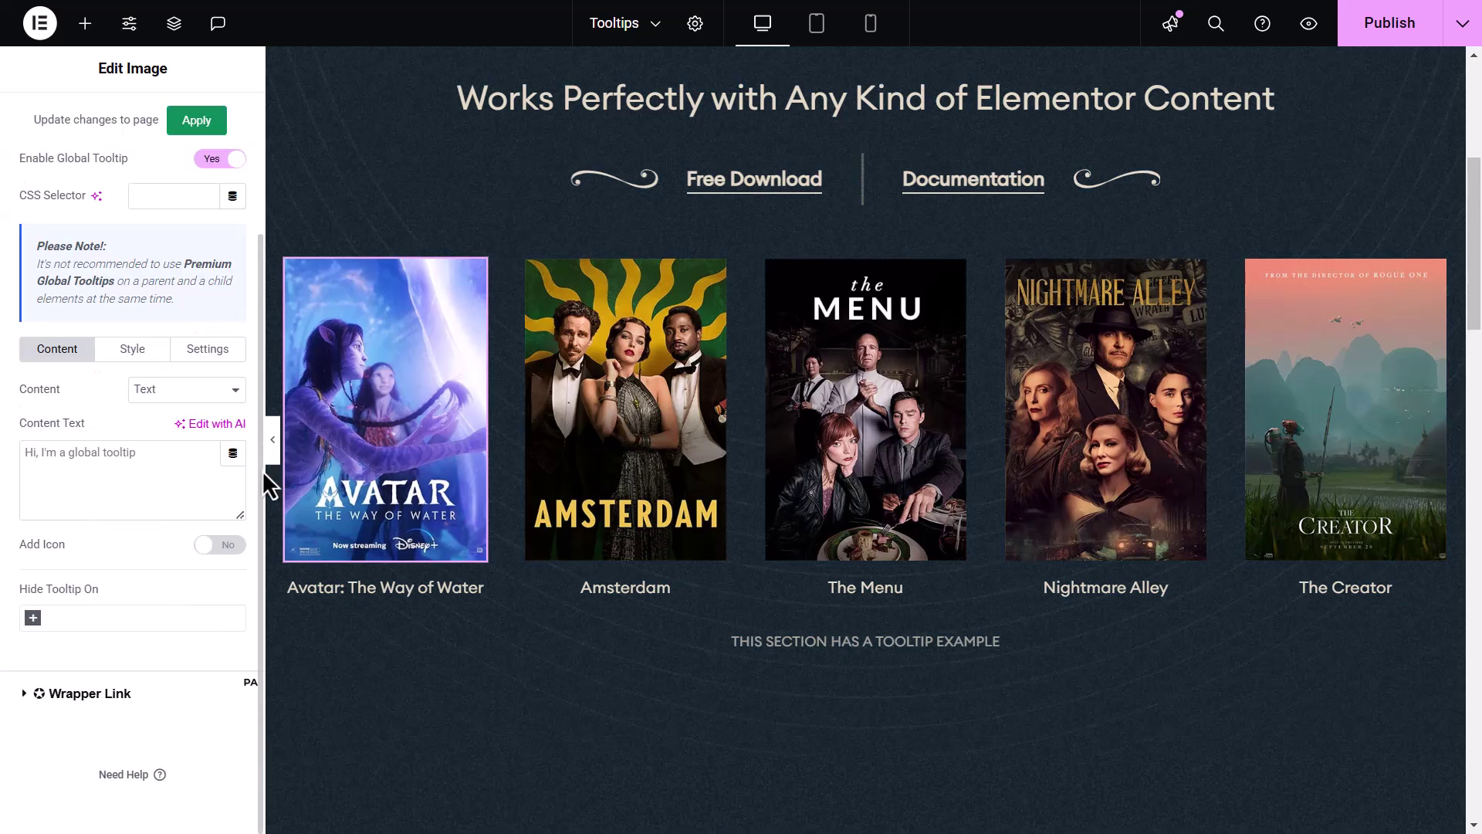
{"action": "left_click", "coordinate": [165, 400]}
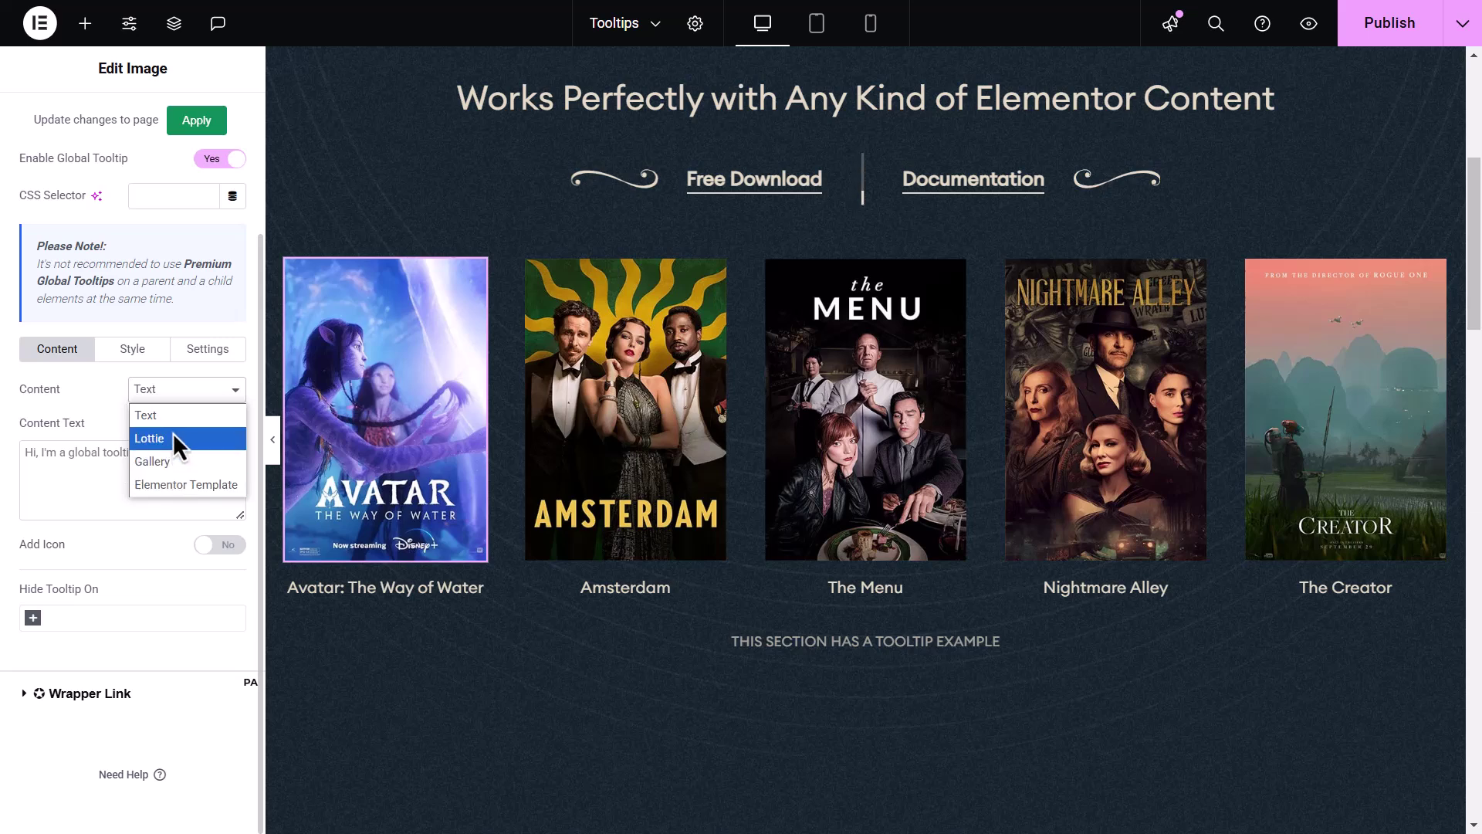
- Keep the tooltip content as Text and enter 'Now on DVD and Digital'
{"action": "left_click", "coordinate": [173, 425]}
{"action": "left_click", "coordinate": [154, 464]}
{"action": "type", "text": "Now on DVD and Digital"}
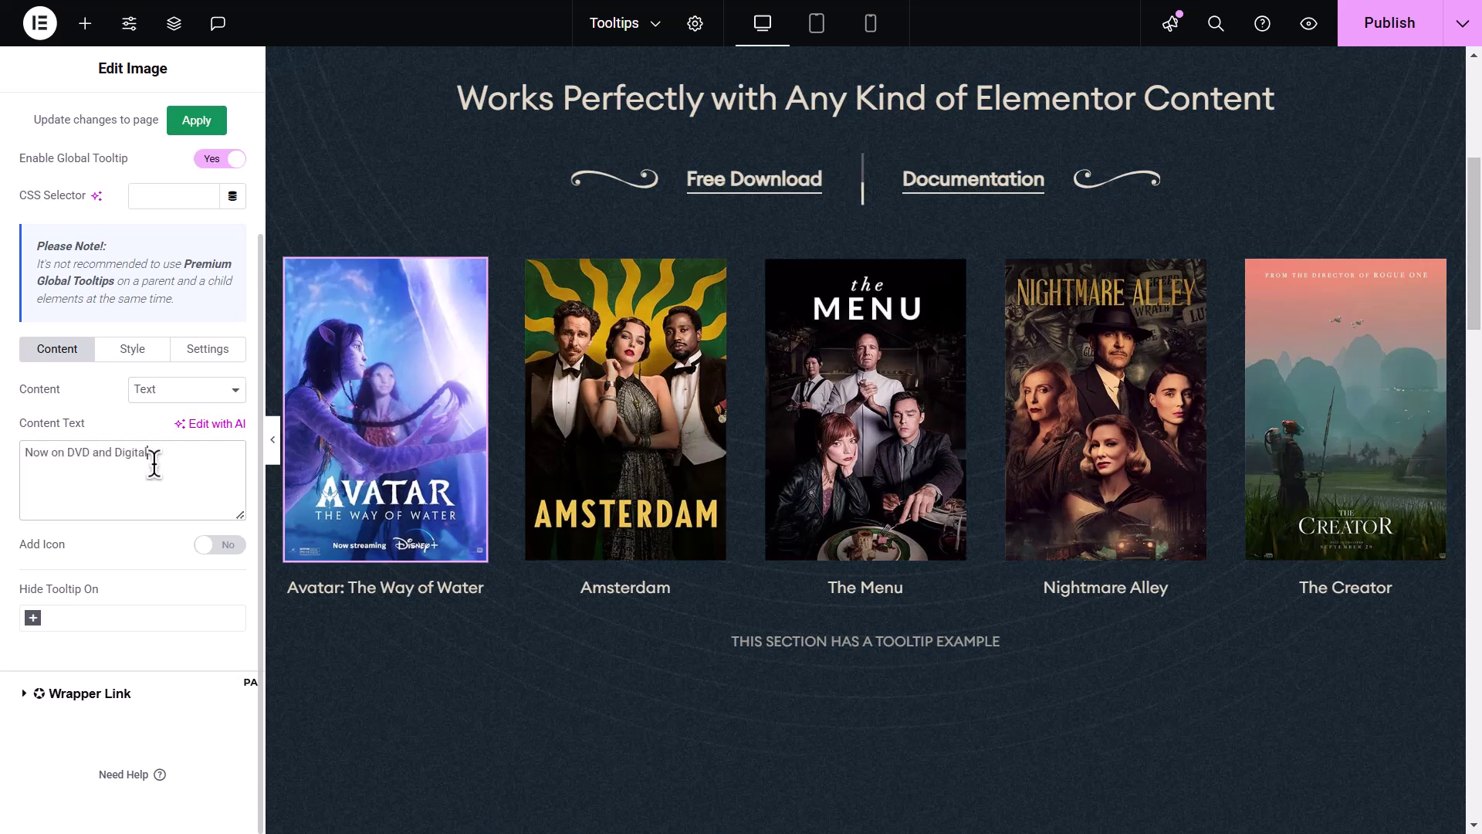
{"action": "mouse_move", "coordinate": [354, 460]}
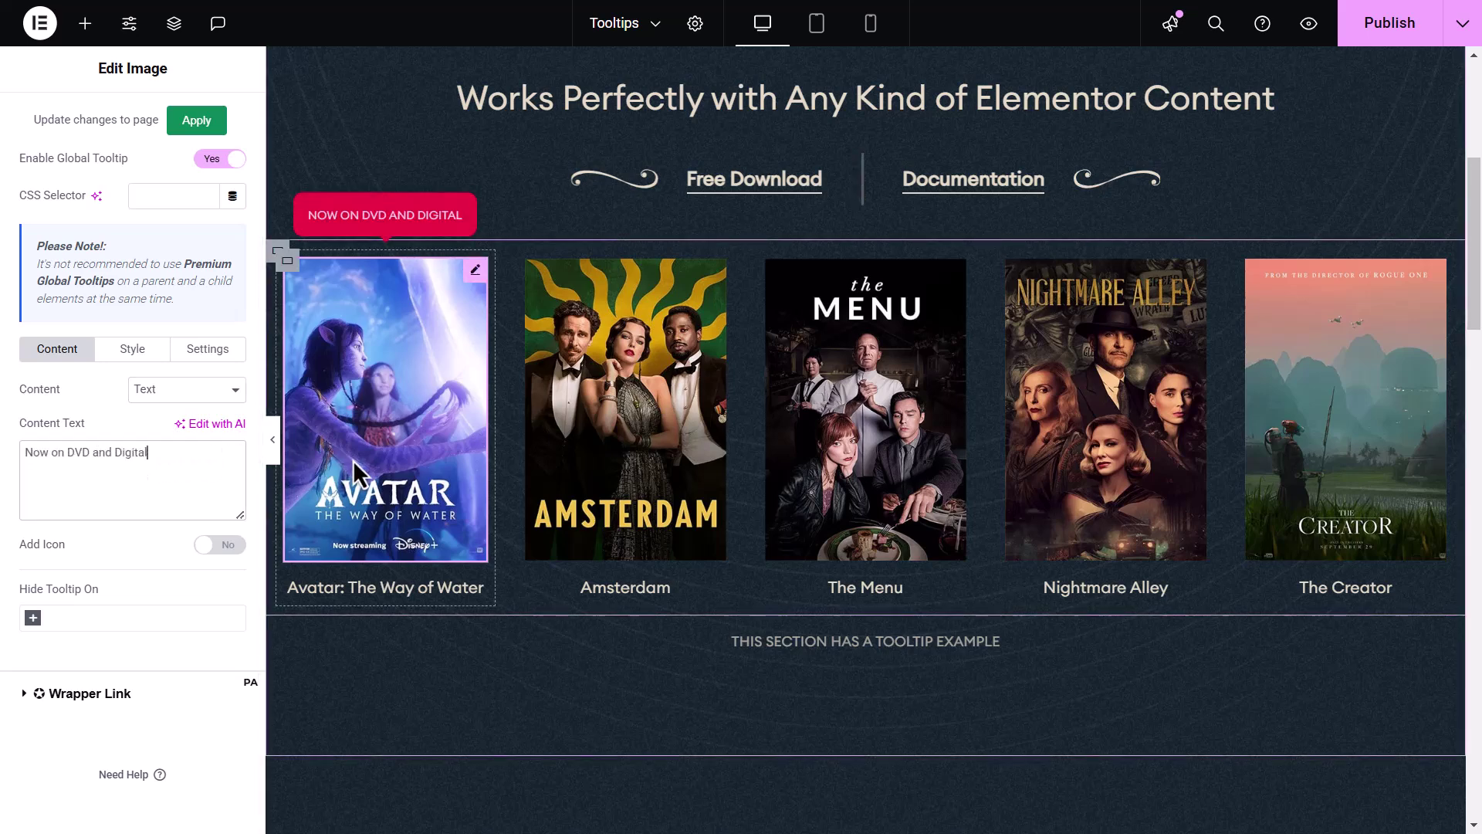
- Add the photo-video icon, found by searching 'Video' in the Icon Library, to the tooltip
{"action": "left_click", "coordinate": [232, 544]}
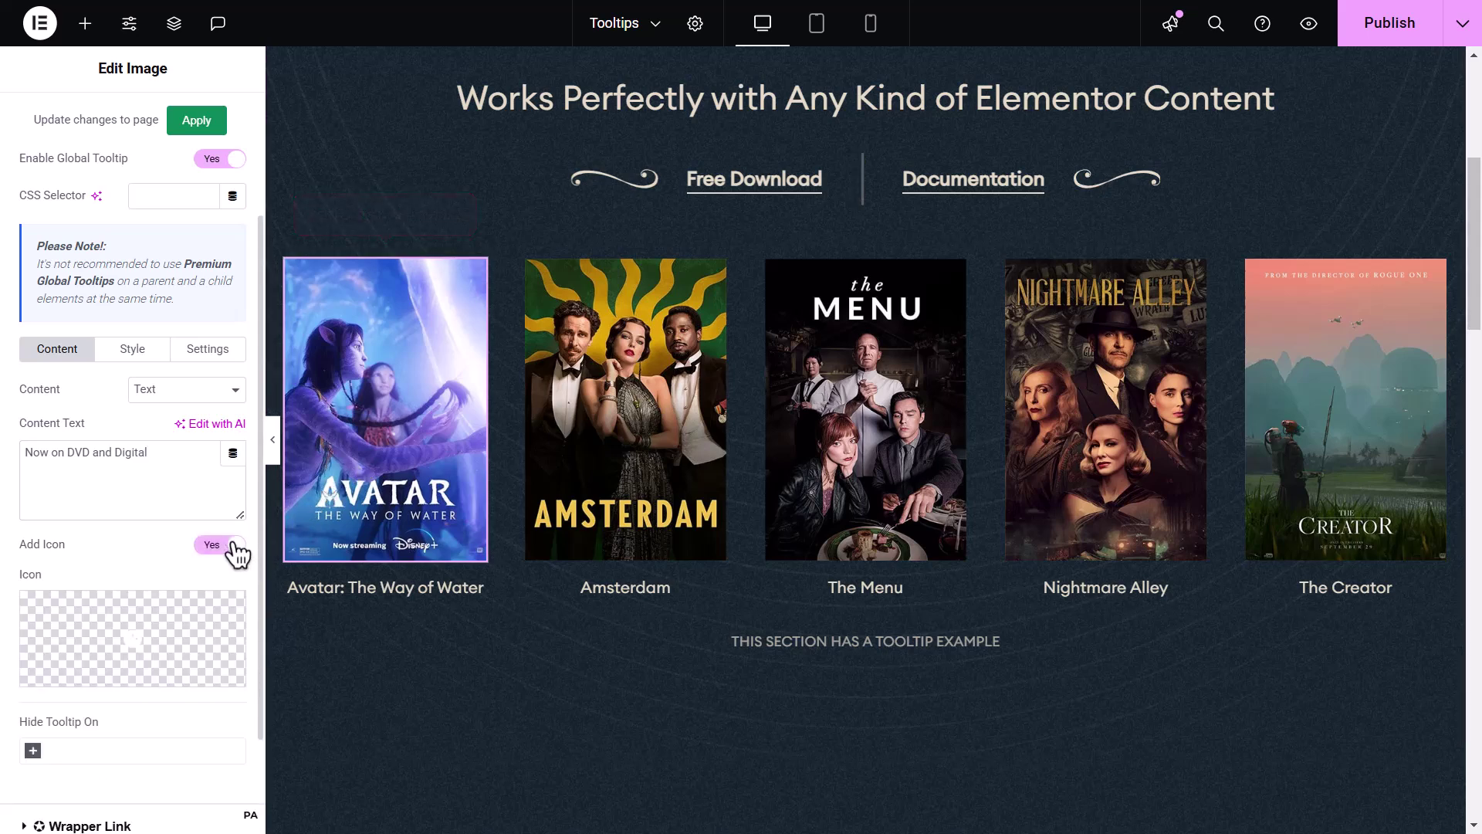
{"action": "left_click", "coordinate": [181, 627]}
{"action": "left_click", "coordinate": [735, 133]}
{"action": "type", "text": "Video"}
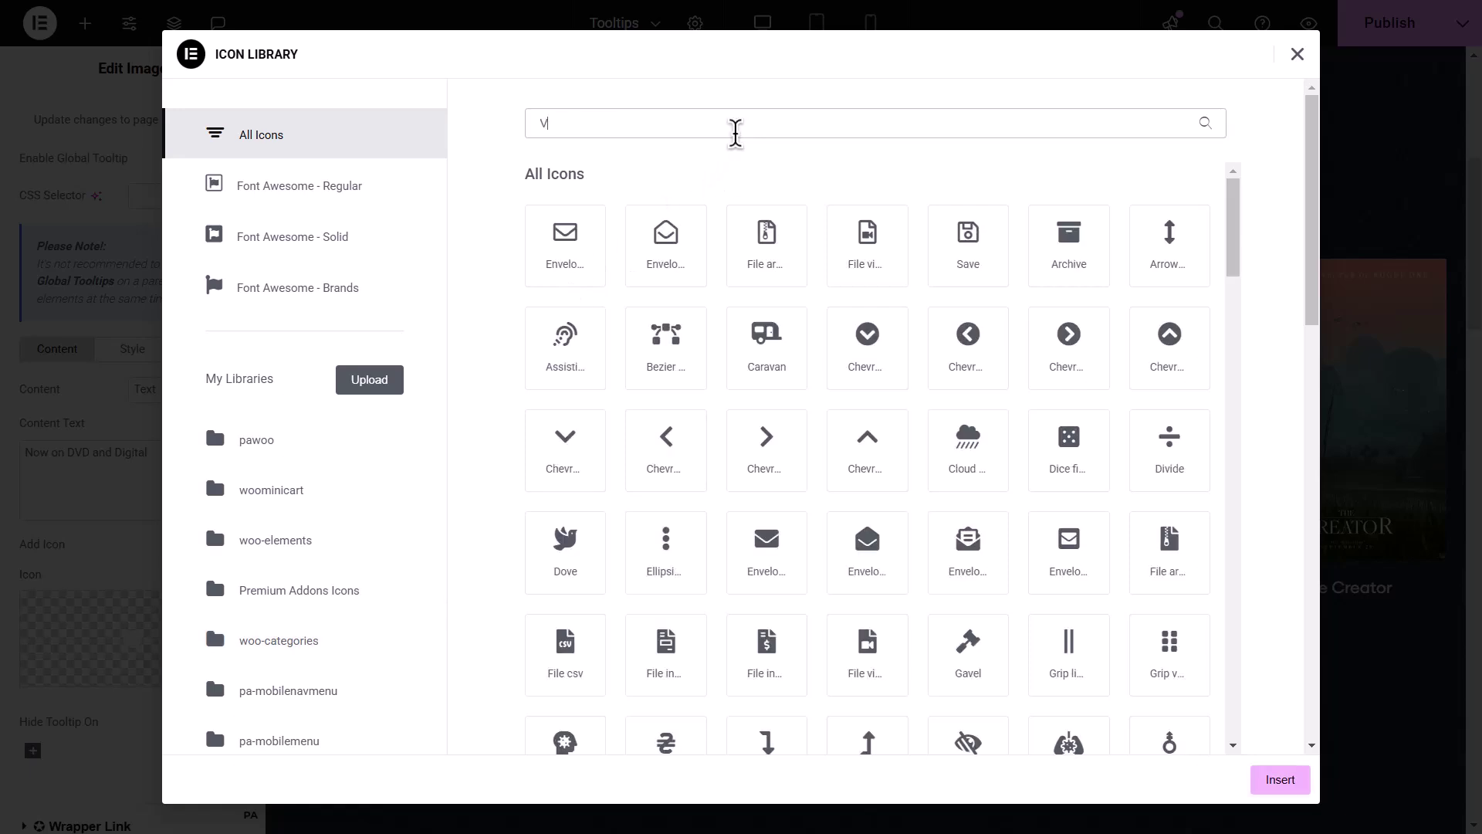
{"action": "left_click", "coordinate": [782, 237]}
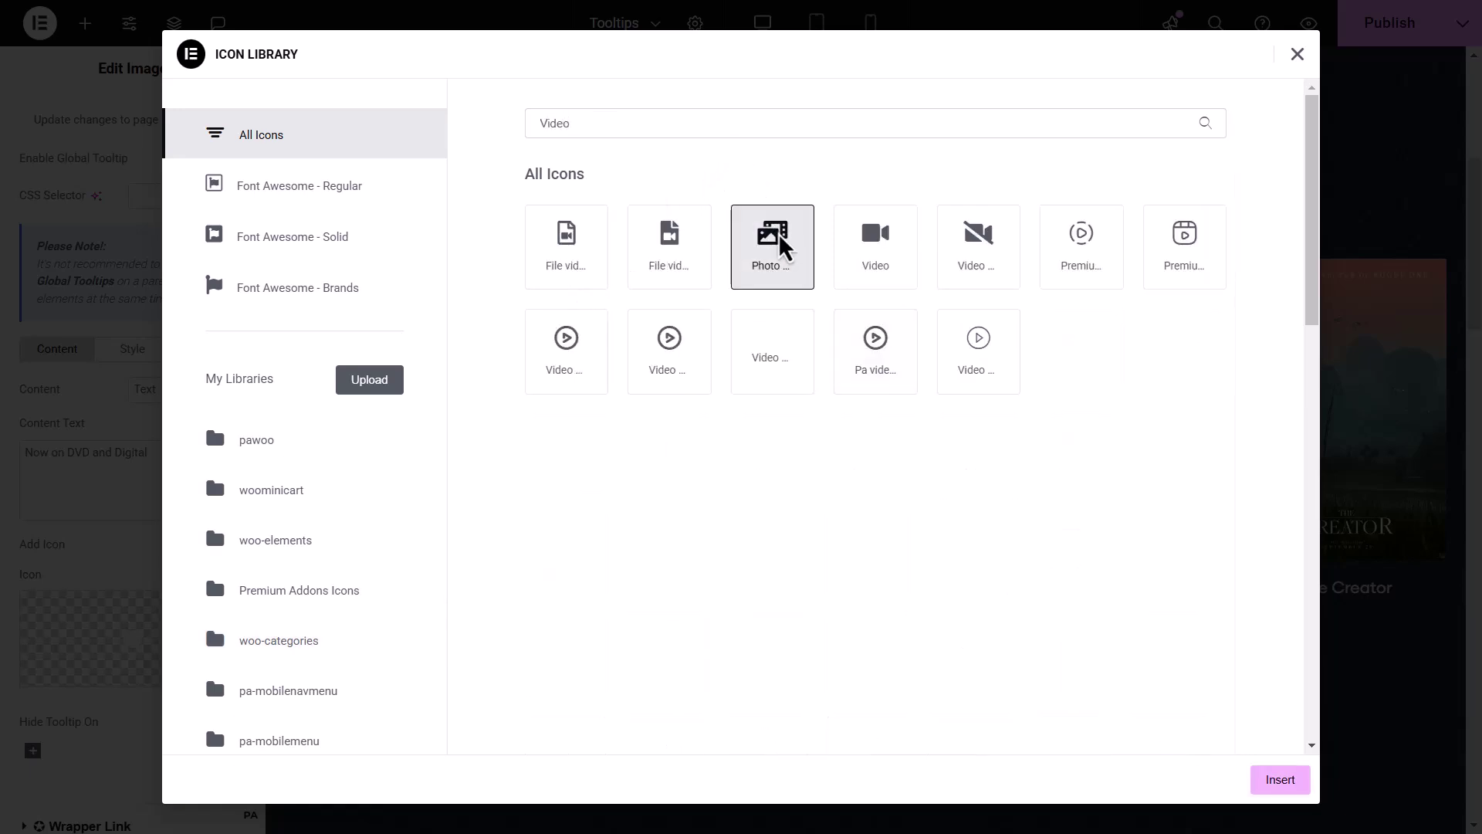
{"action": "left_click", "coordinate": [1270, 783]}
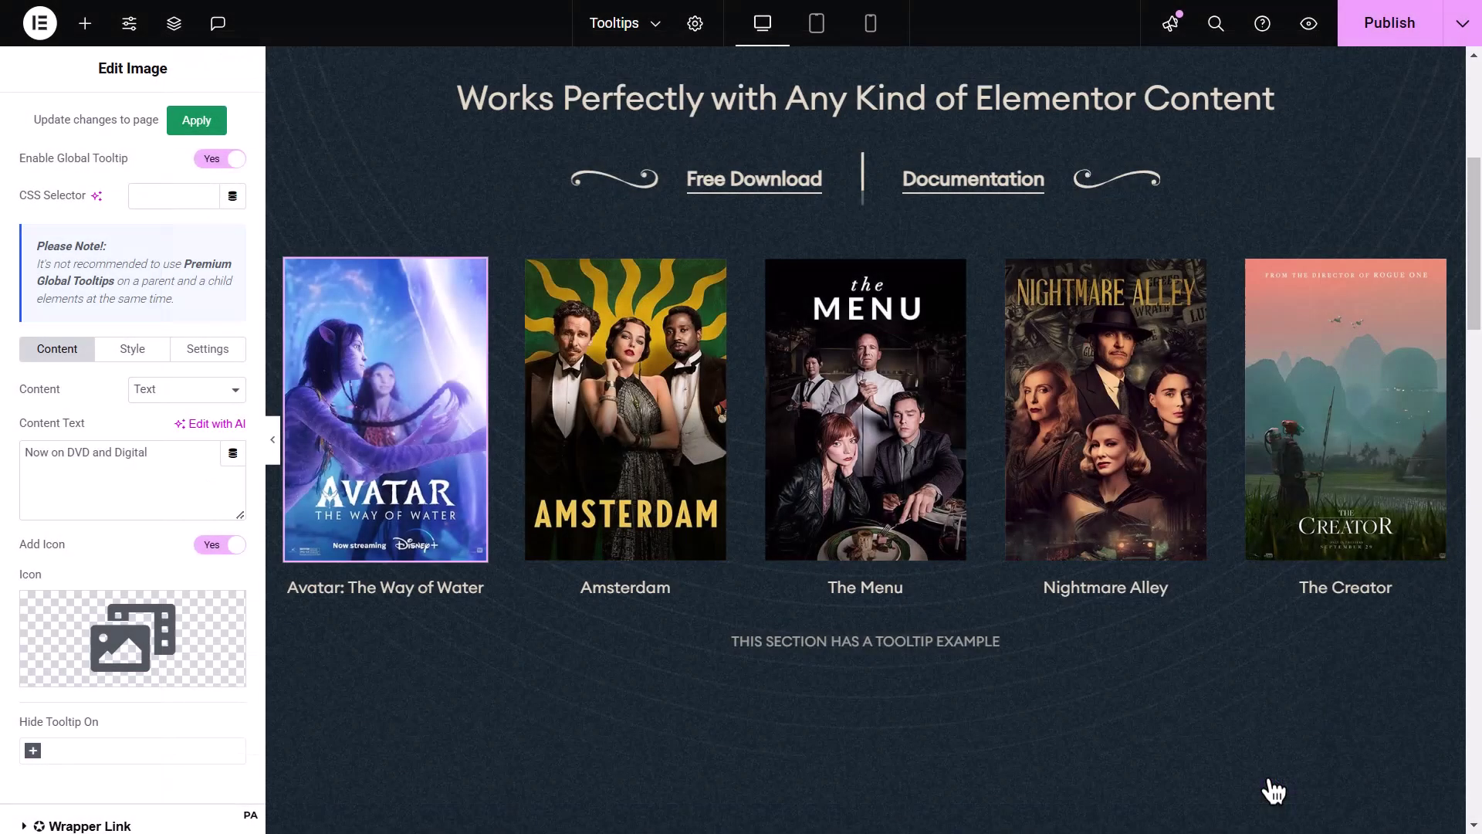
{"action": "mouse_move", "coordinate": [419, 448]}
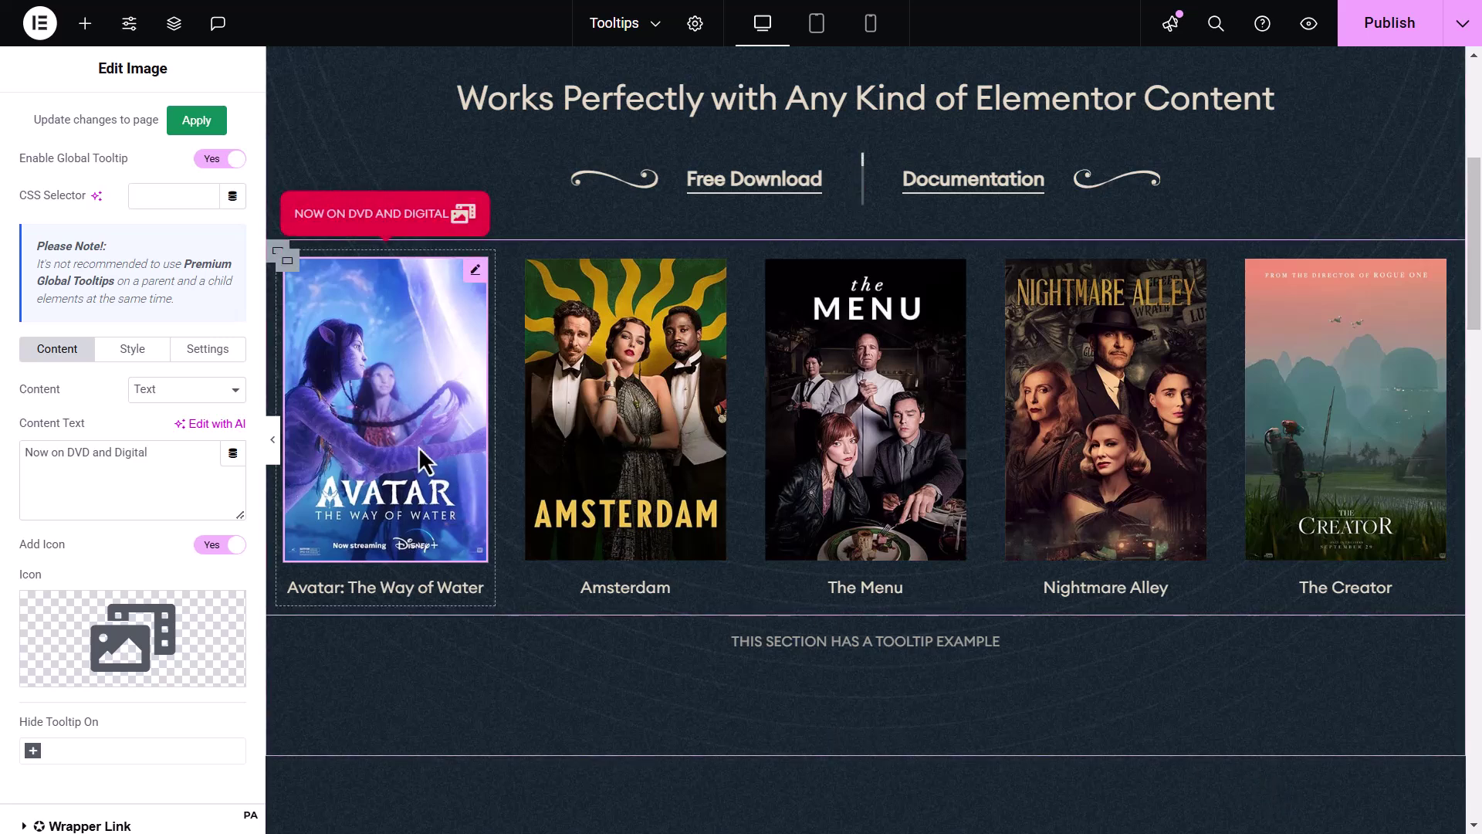
- Remove the icon and set the tooltip content to Lottie with a pasted animation JSON URL
{"action": "left_click", "coordinate": [210, 545]}
{"action": "left_click", "coordinate": [210, 398]}
{"action": "left_click", "coordinate": [203, 434]}
{"action": "left_click", "coordinate": [206, 454]}
{"action": "key", "text": "ctrl+v"}
{"action": "left_click", "coordinate": [354, 395]}
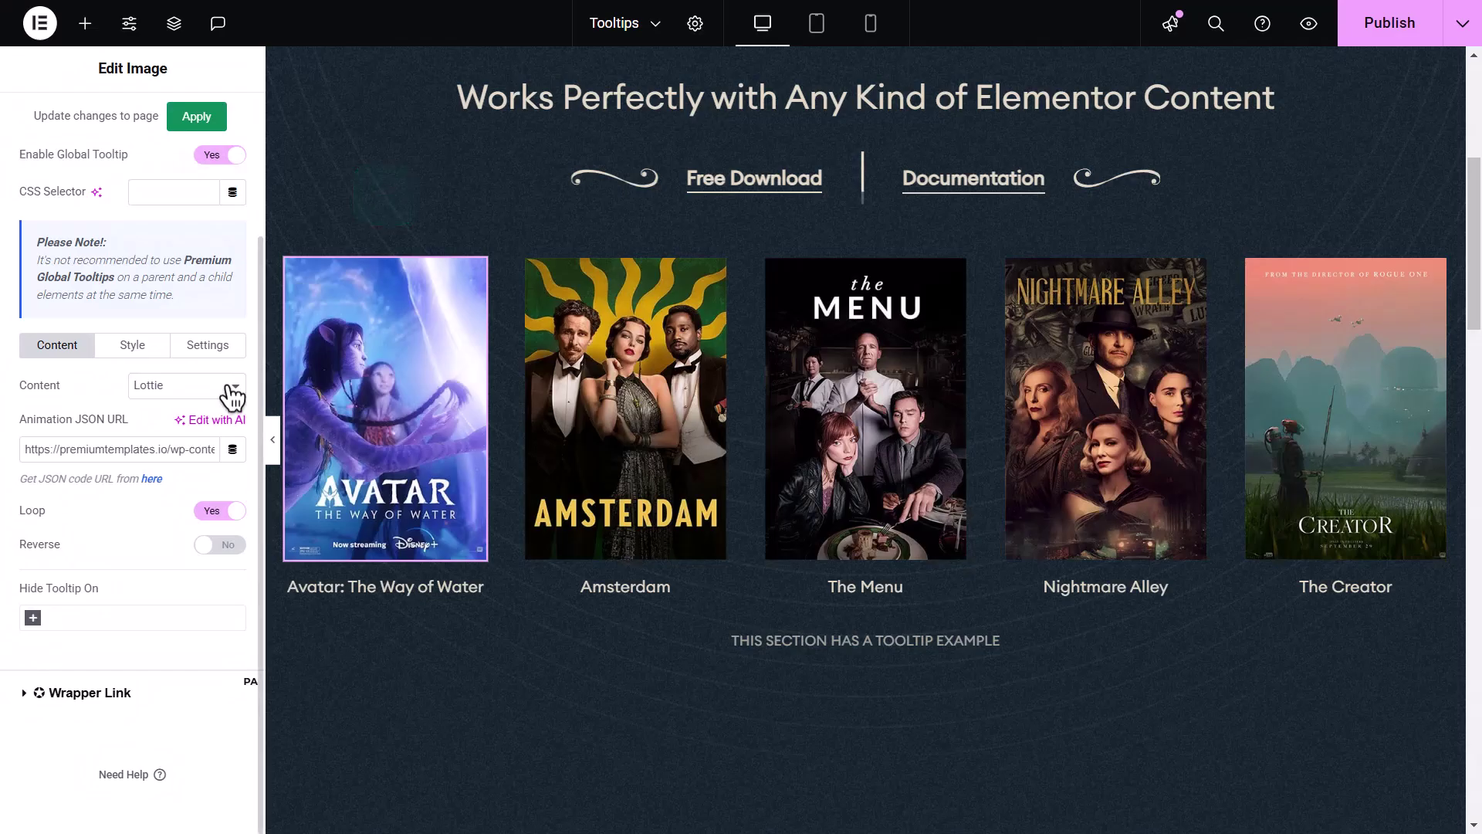
- Set the tooltip content to Gallery and select the Sketch, Photoshop and Illustrator logo images
{"action": "left_click", "coordinate": [232, 398]}
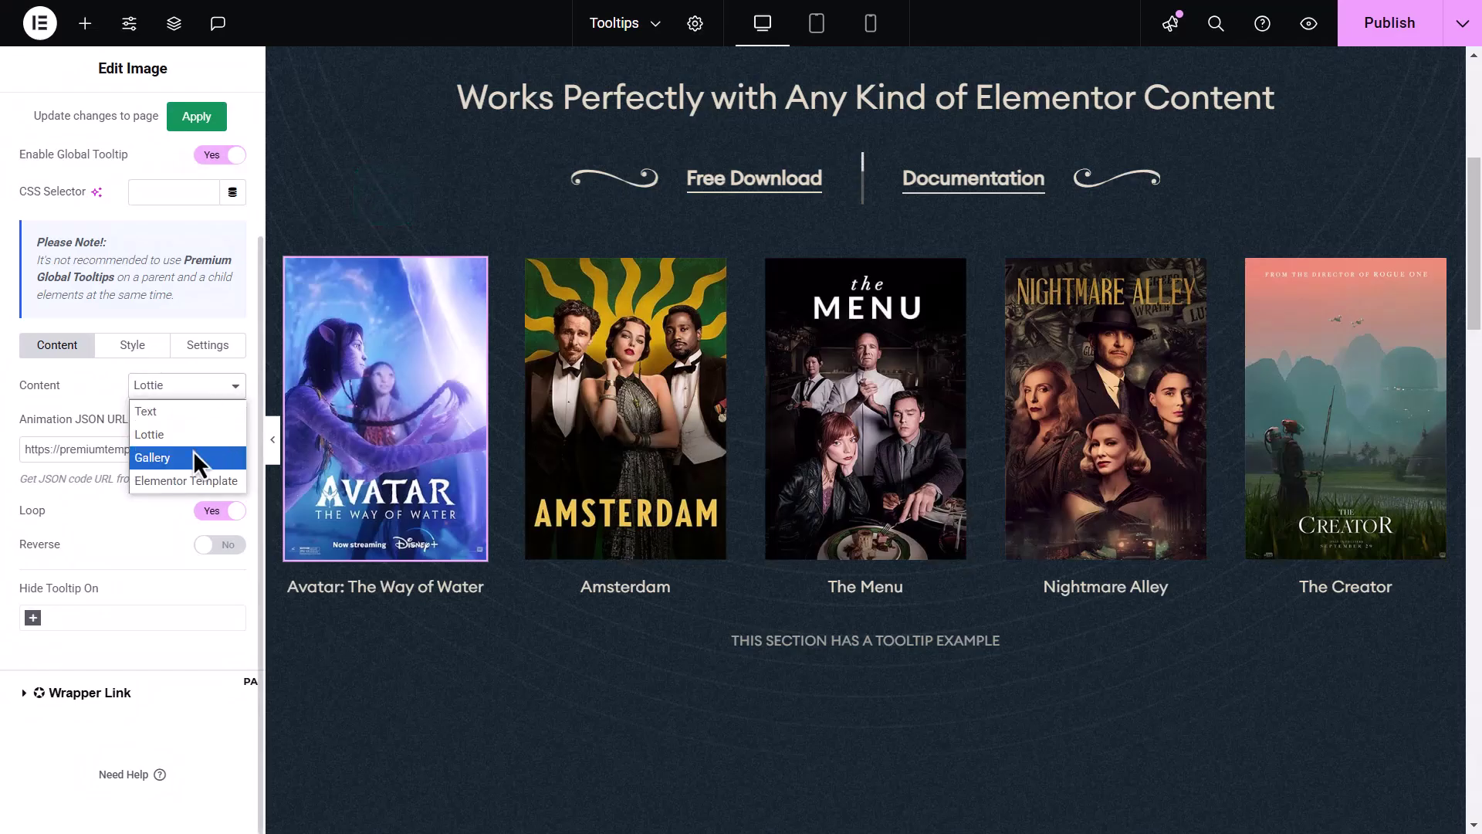
{"action": "left_click", "coordinate": [193, 453]}
{"action": "left_click", "coordinate": [66, 533]}
{"action": "scroll", "coordinate": [403, 506], "scroll_direction": "down", "scroll_amount": 5}
{"action": "scroll", "coordinate": [403, 507], "scroll_direction": "down", "scroll_amount": 5}
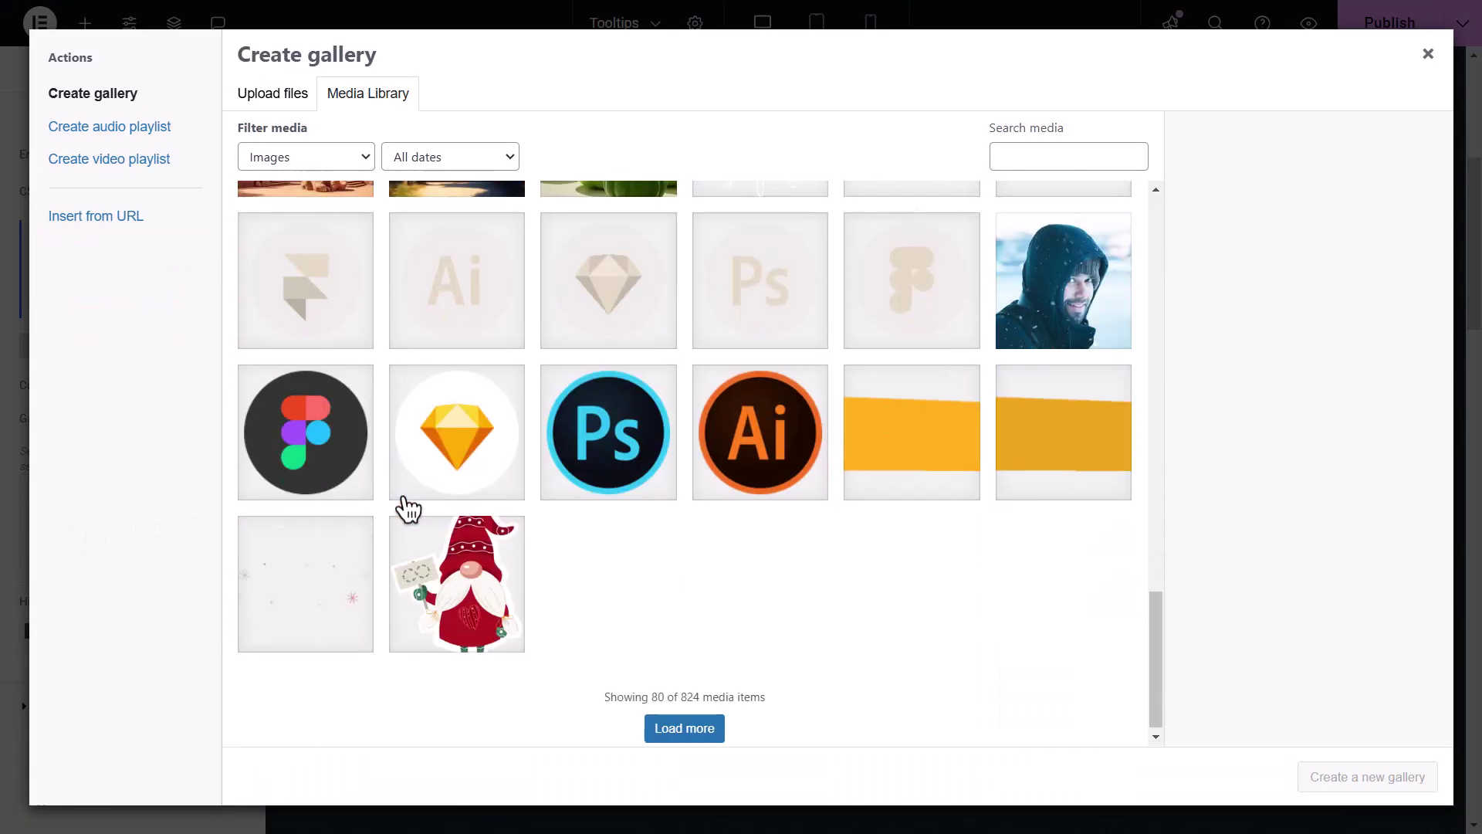
{"action": "left_click", "coordinate": [440, 483]}
{"action": "left_click", "coordinate": [638, 442]}
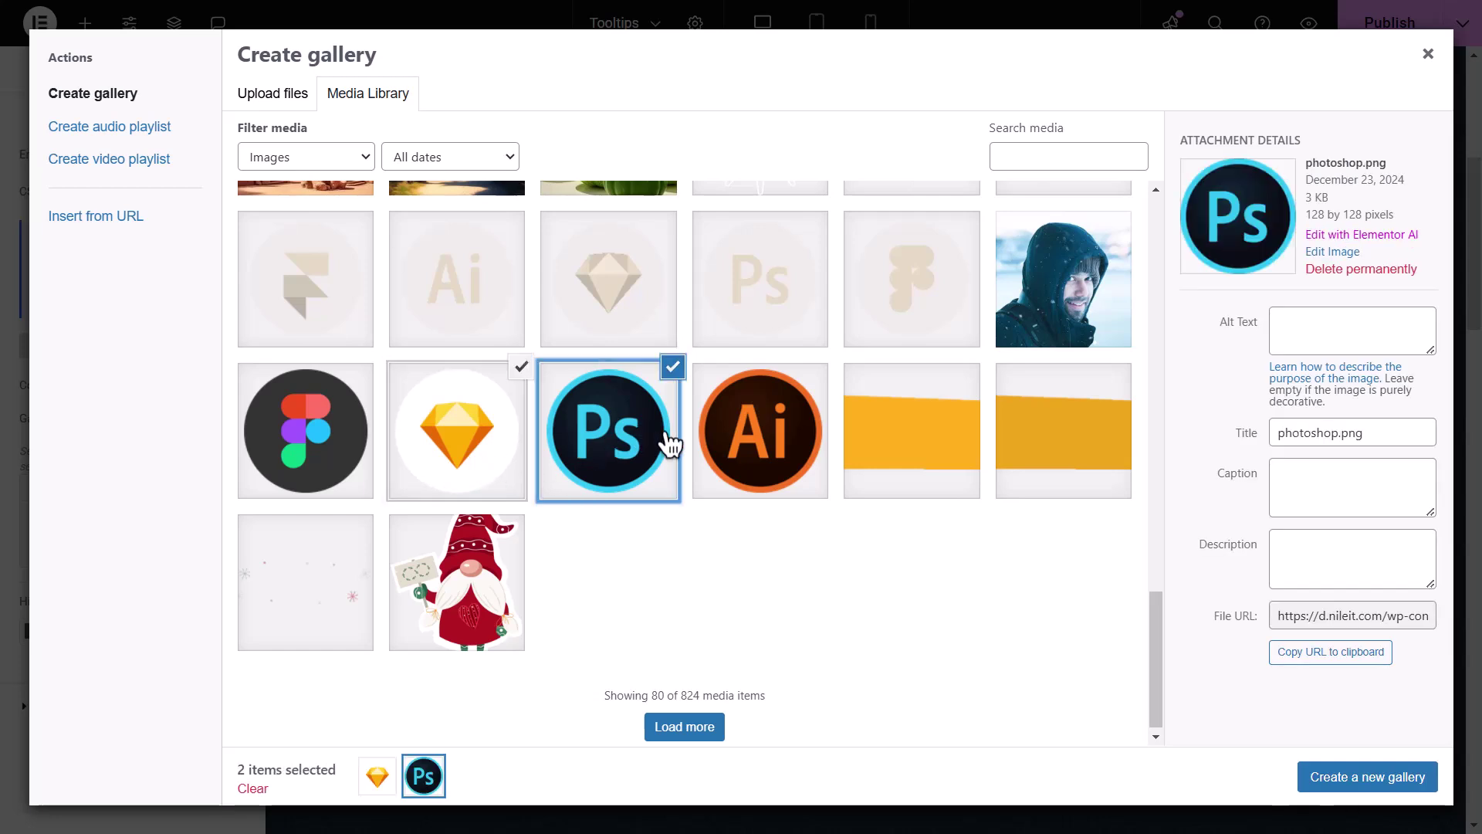
{"action": "left_click", "coordinate": [754, 456]}
{"action": "left_click", "coordinate": [1418, 778]}
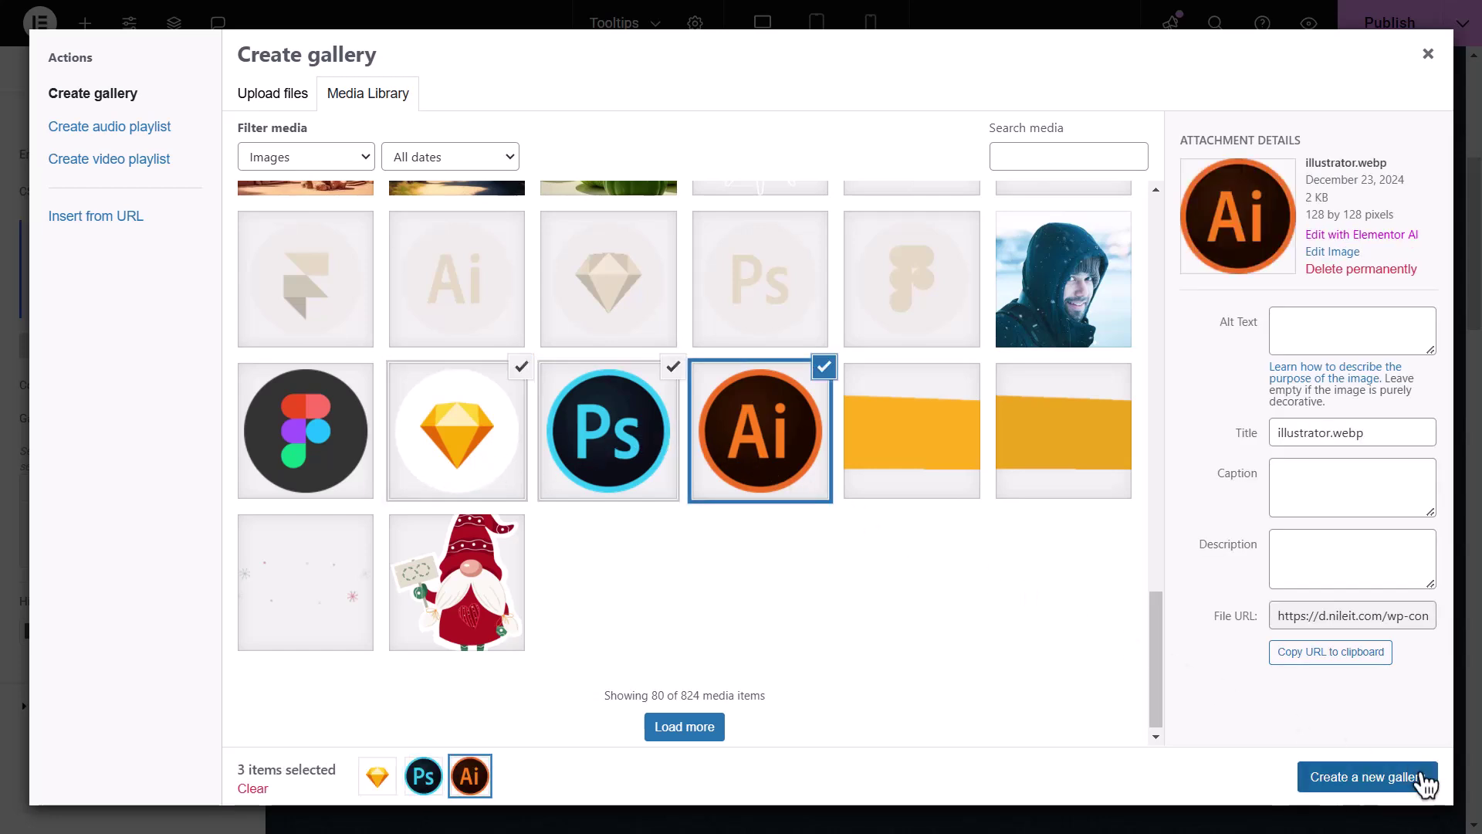
- Insert the gallery, then switch content to the 'Tooltip – Elementor Templates' template and preview it
{"action": "left_click", "coordinate": [1423, 780]}
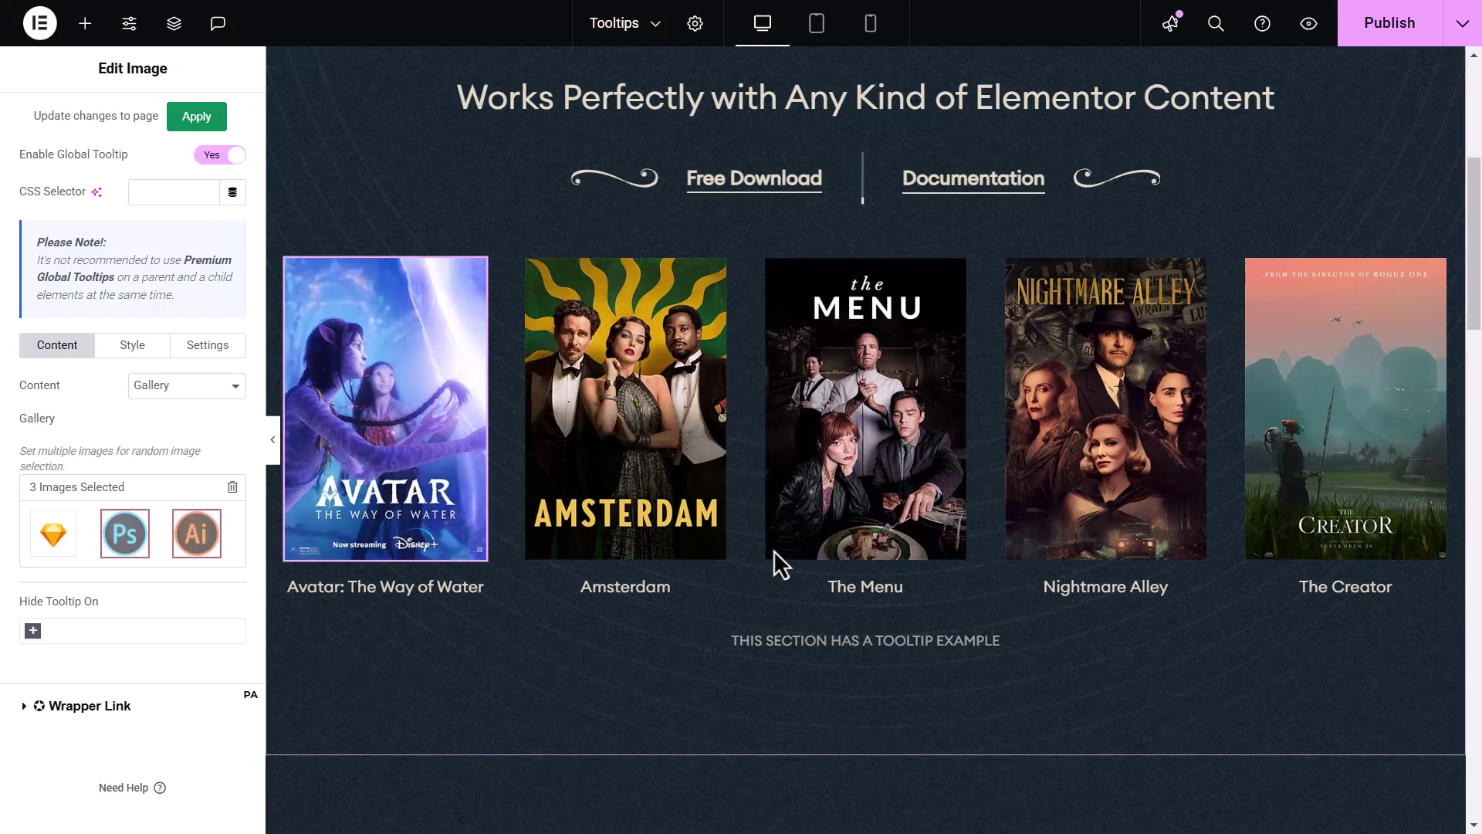
{"action": "mouse_move", "coordinate": [428, 437]}
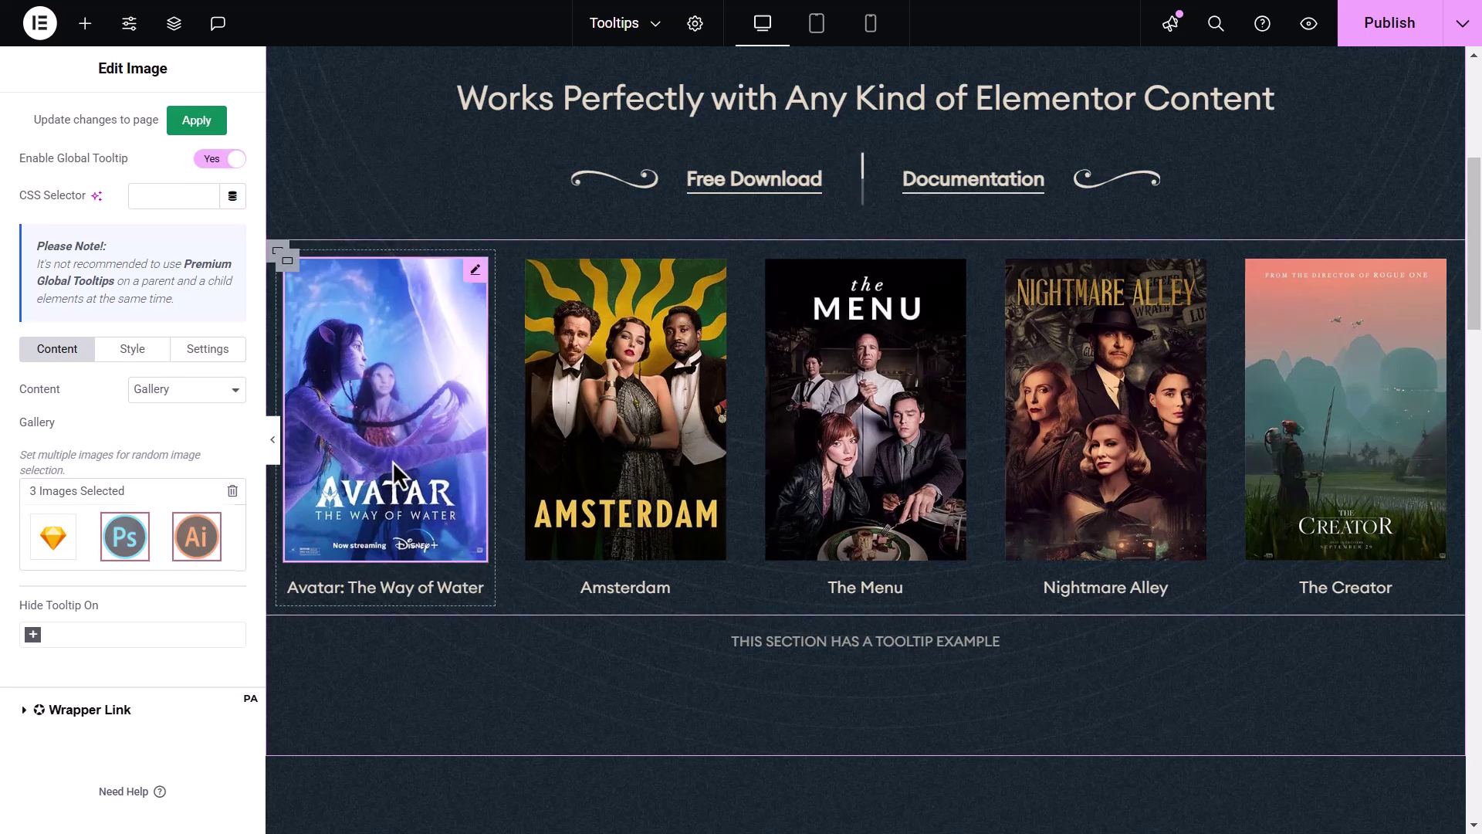
{"action": "left_click", "coordinate": [236, 393]}
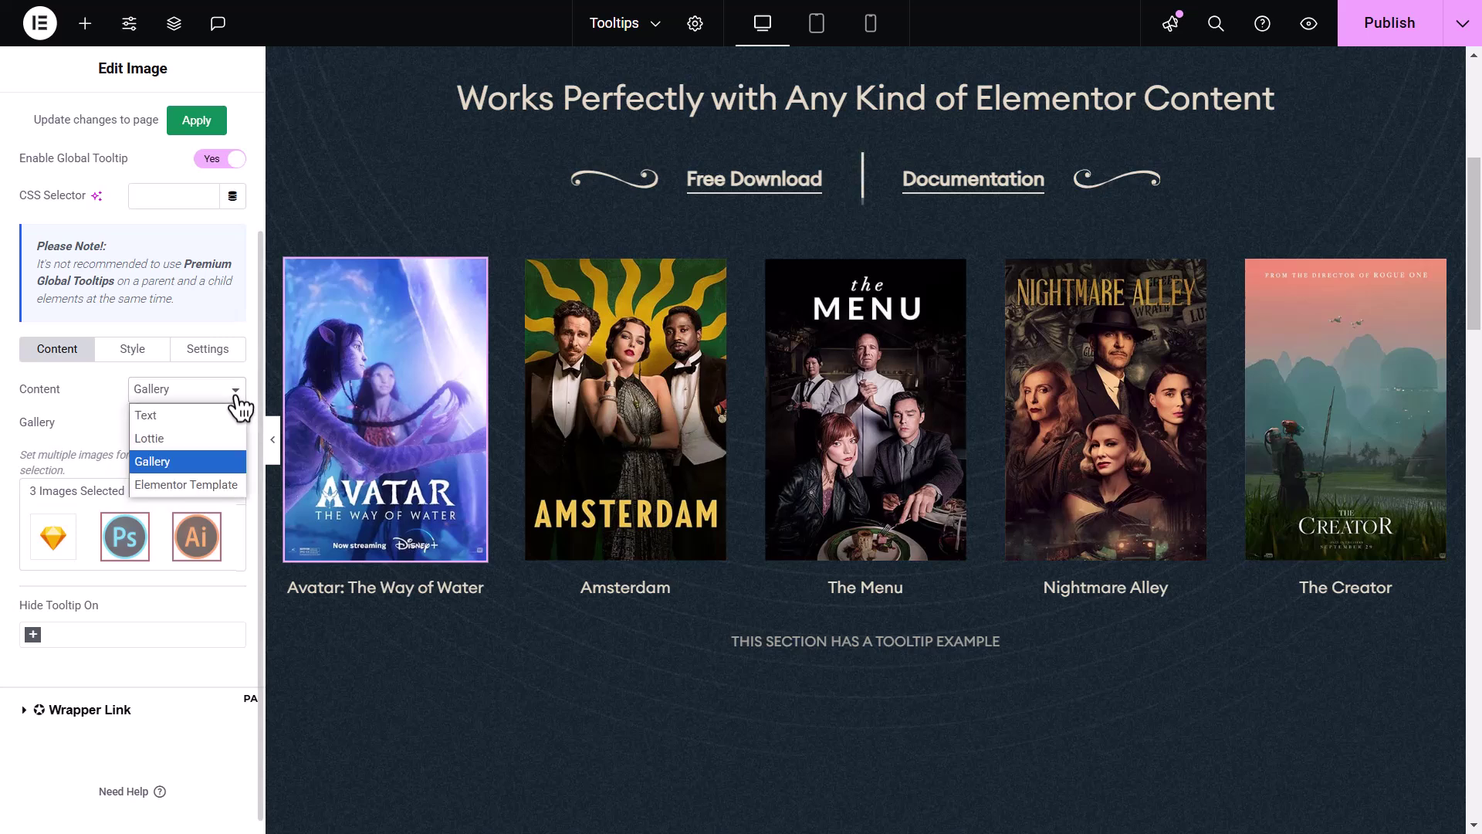
{"action": "left_click", "coordinate": [239, 481]}
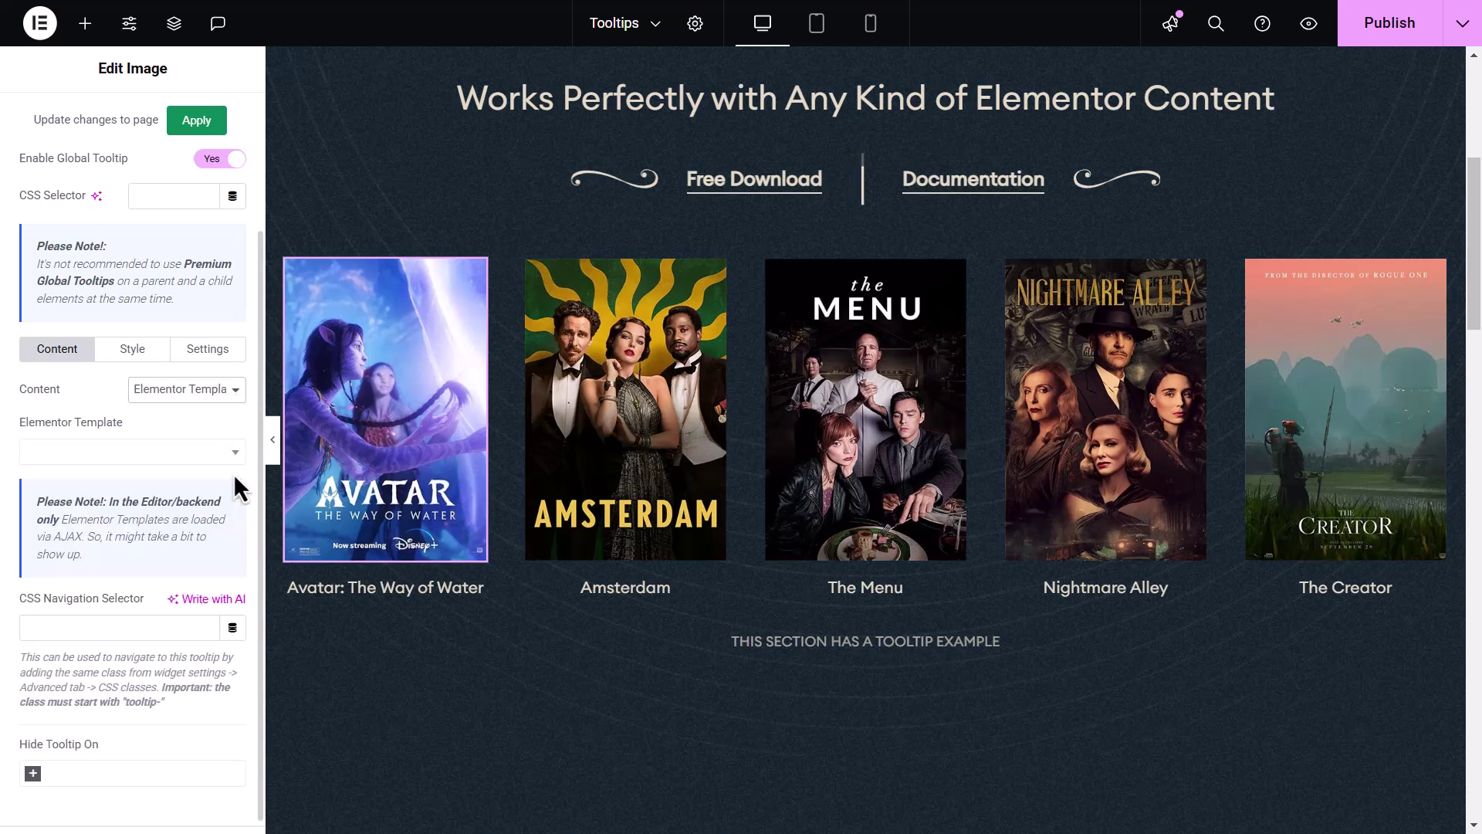
{"action": "left_click", "coordinate": [164, 454]}
{"action": "left_click_drag", "start_coordinate": [235, 520], "coordinate": [235, 545]}
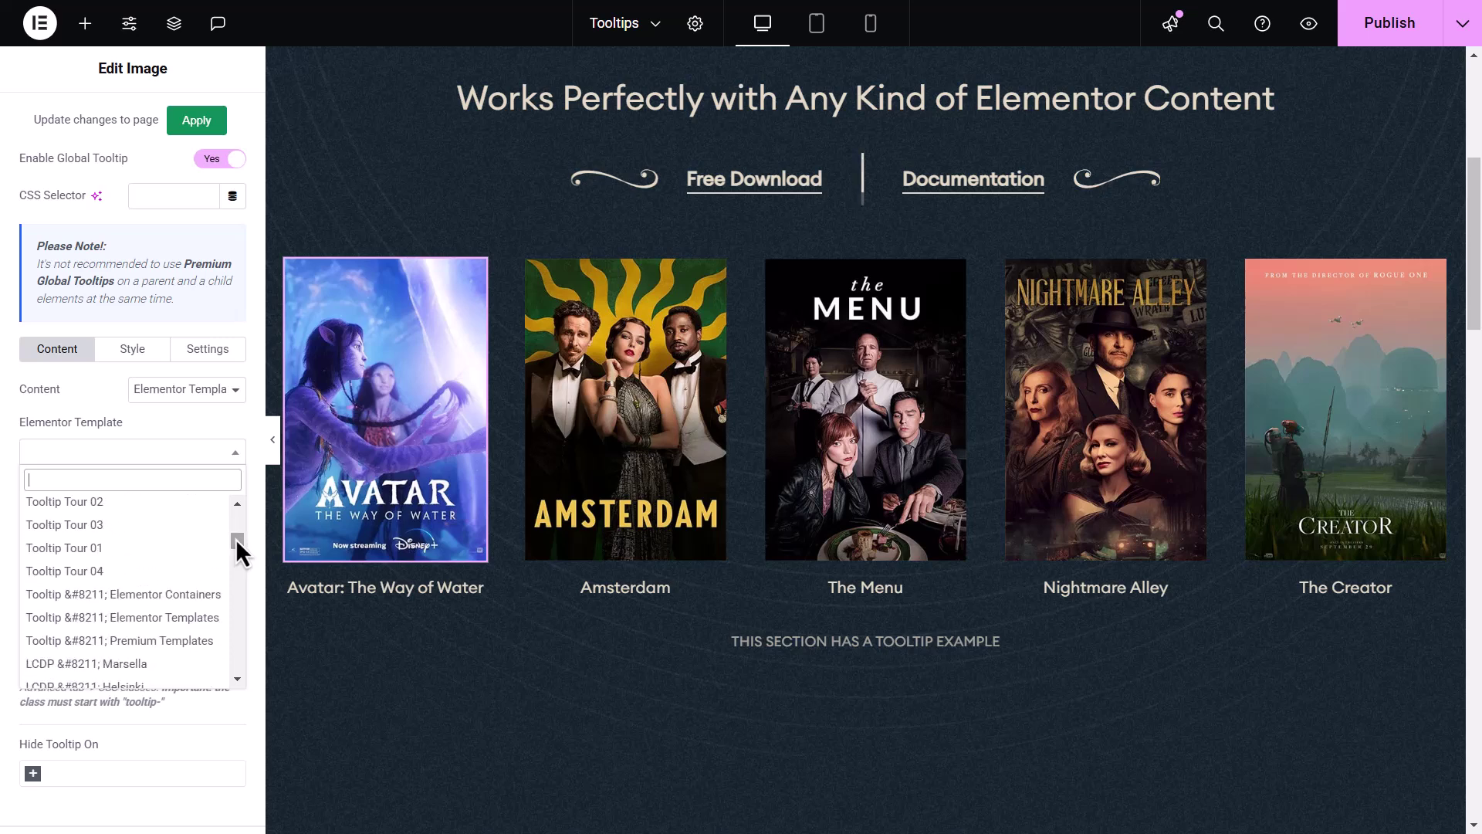
{"action": "left_click", "coordinate": [219, 617]}
{"action": "left_click", "coordinate": [274, 447]}
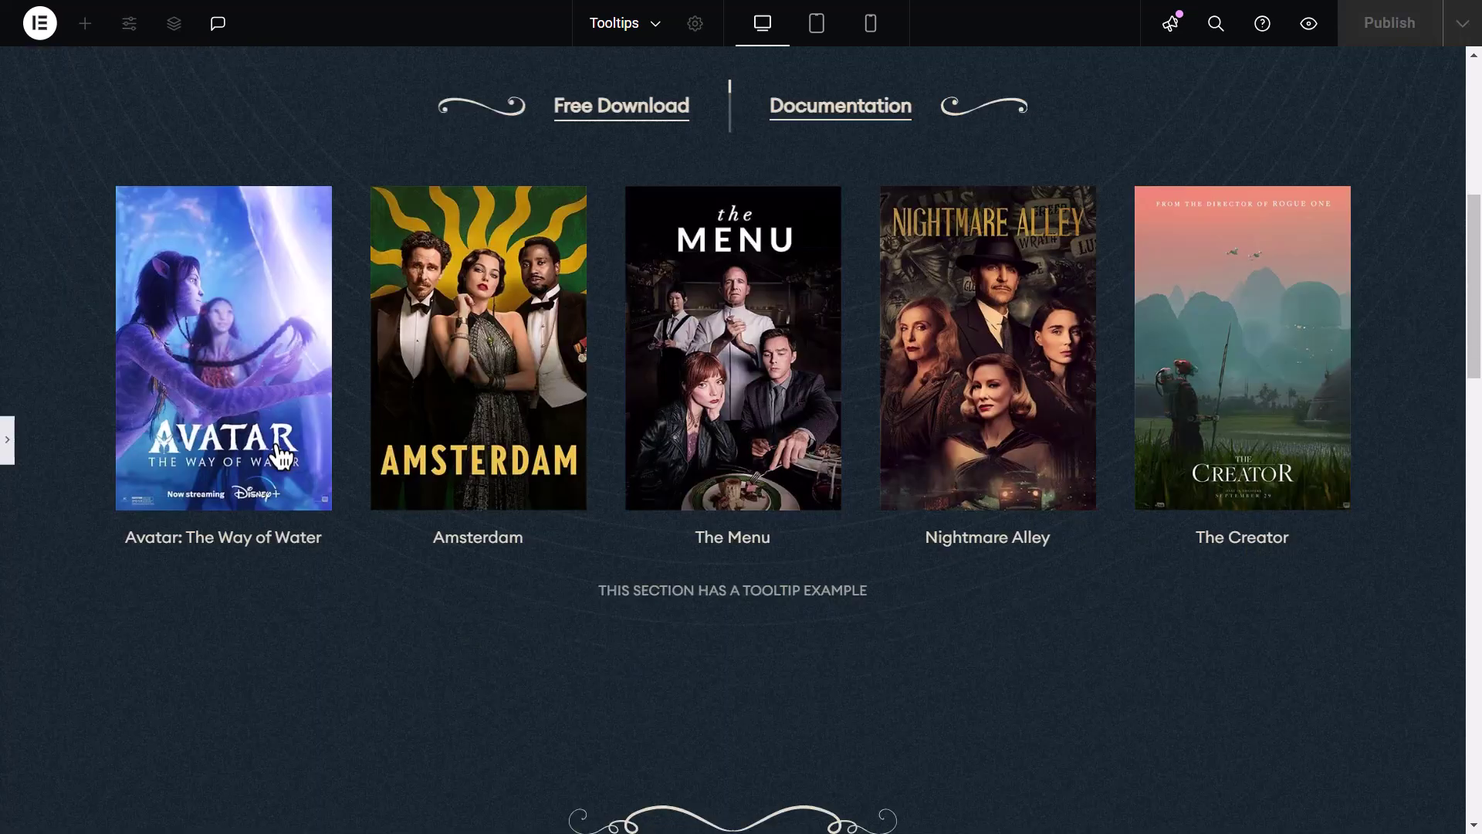
{"action": "mouse_move", "coordinate": [280, 457]}
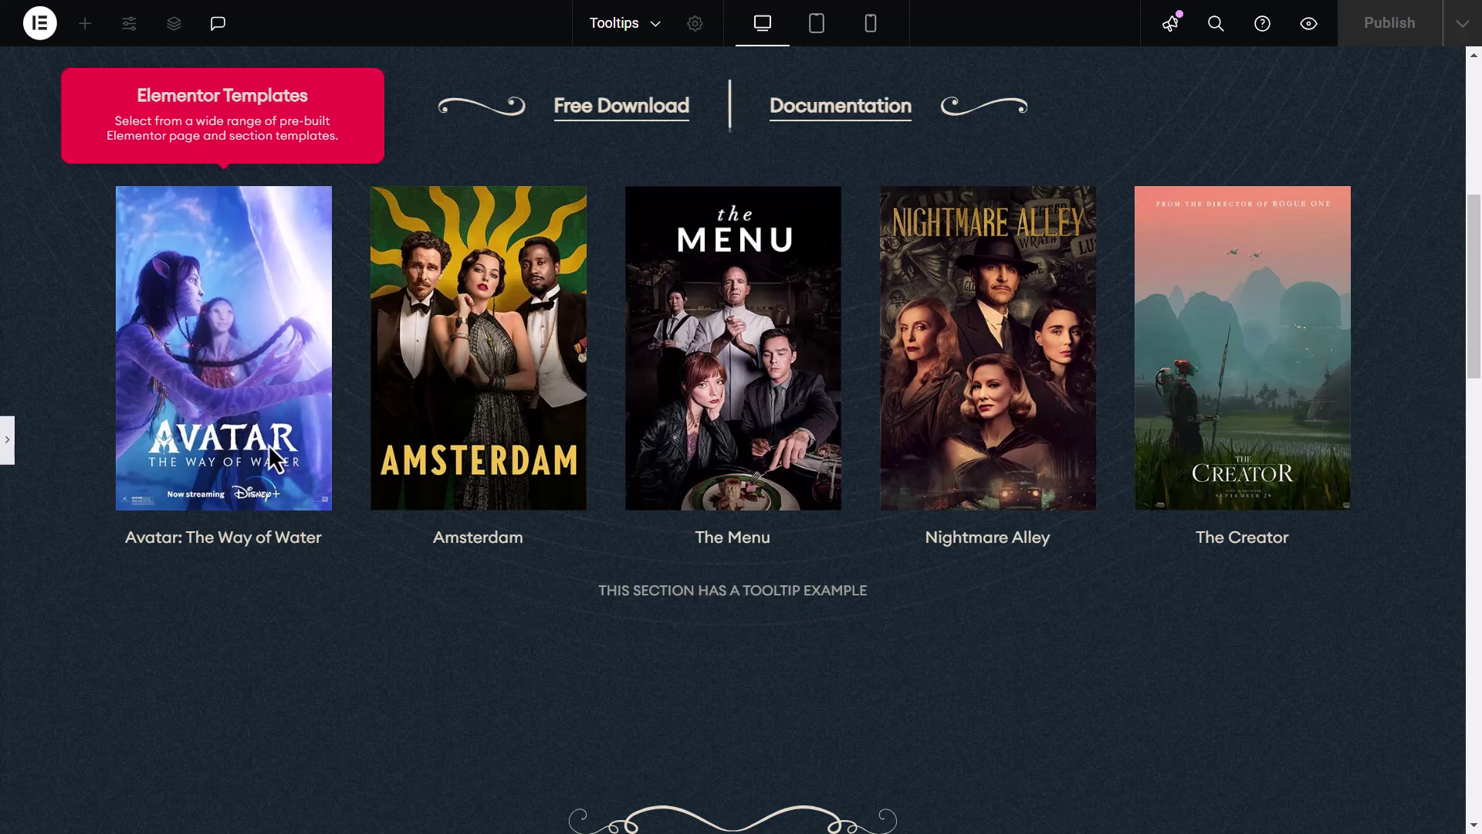
{"action": "left_click", "coordinate": [10, 446]}
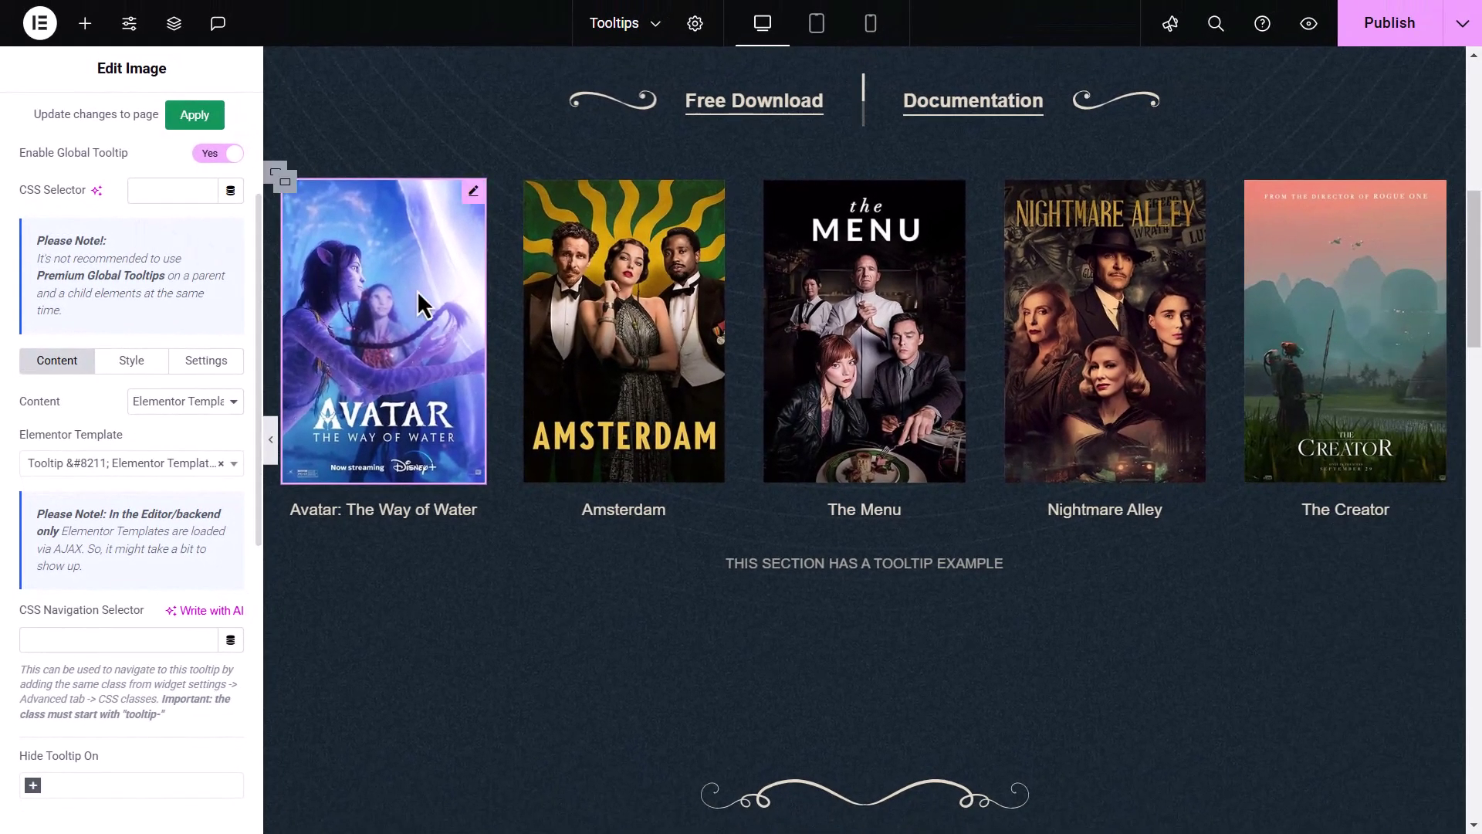
- Enable the global tooltip on the 'Welcome to the Land of Tooltips' heading
{"action": "scroll", "coordinate": [424, 291], "scroll_direction": "up", "scroll_amount": 5}
{"action": "scroll", "coordinate": [426, 293], "scroll_direction": "up", "scroll_amount": 3}
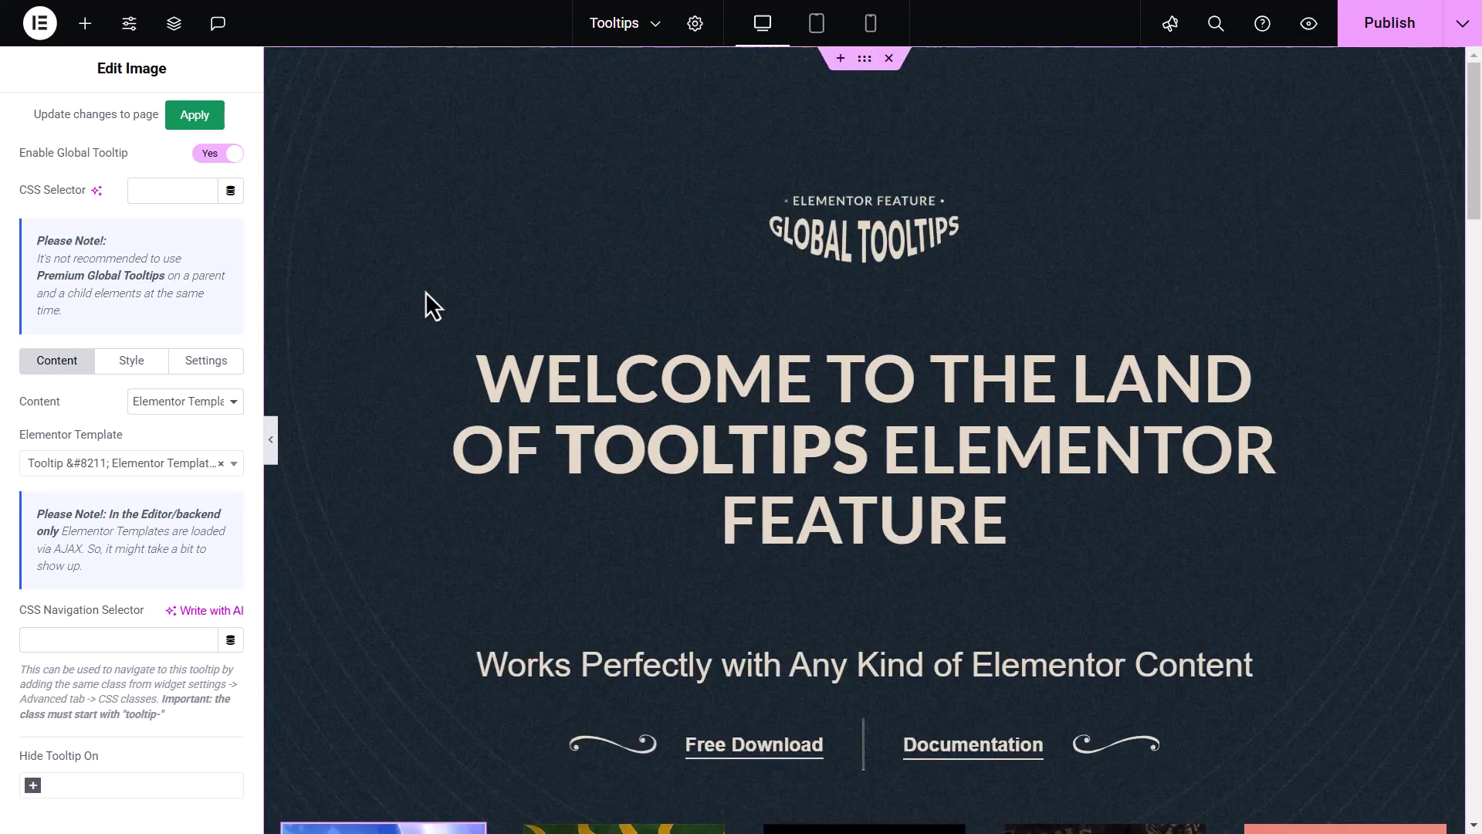
{"action": "left_click", "coordinate": [589, 403]}
{"action": "scroll", "coordinate": [124, 655], "scroll_direction": "down", "scroll_amount": 3}
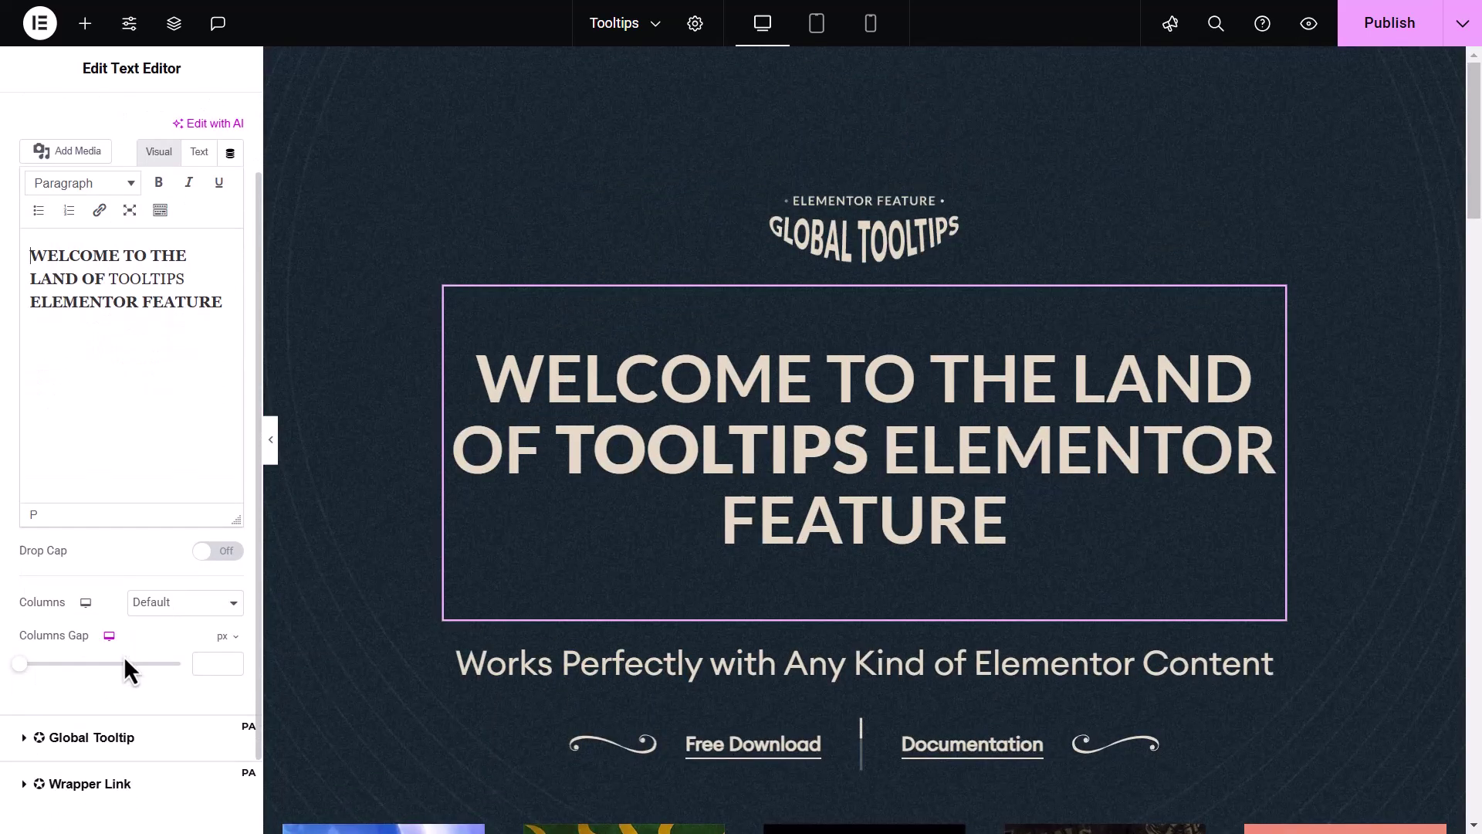
{"action": "left_click", "coordinate": [91, 676]}
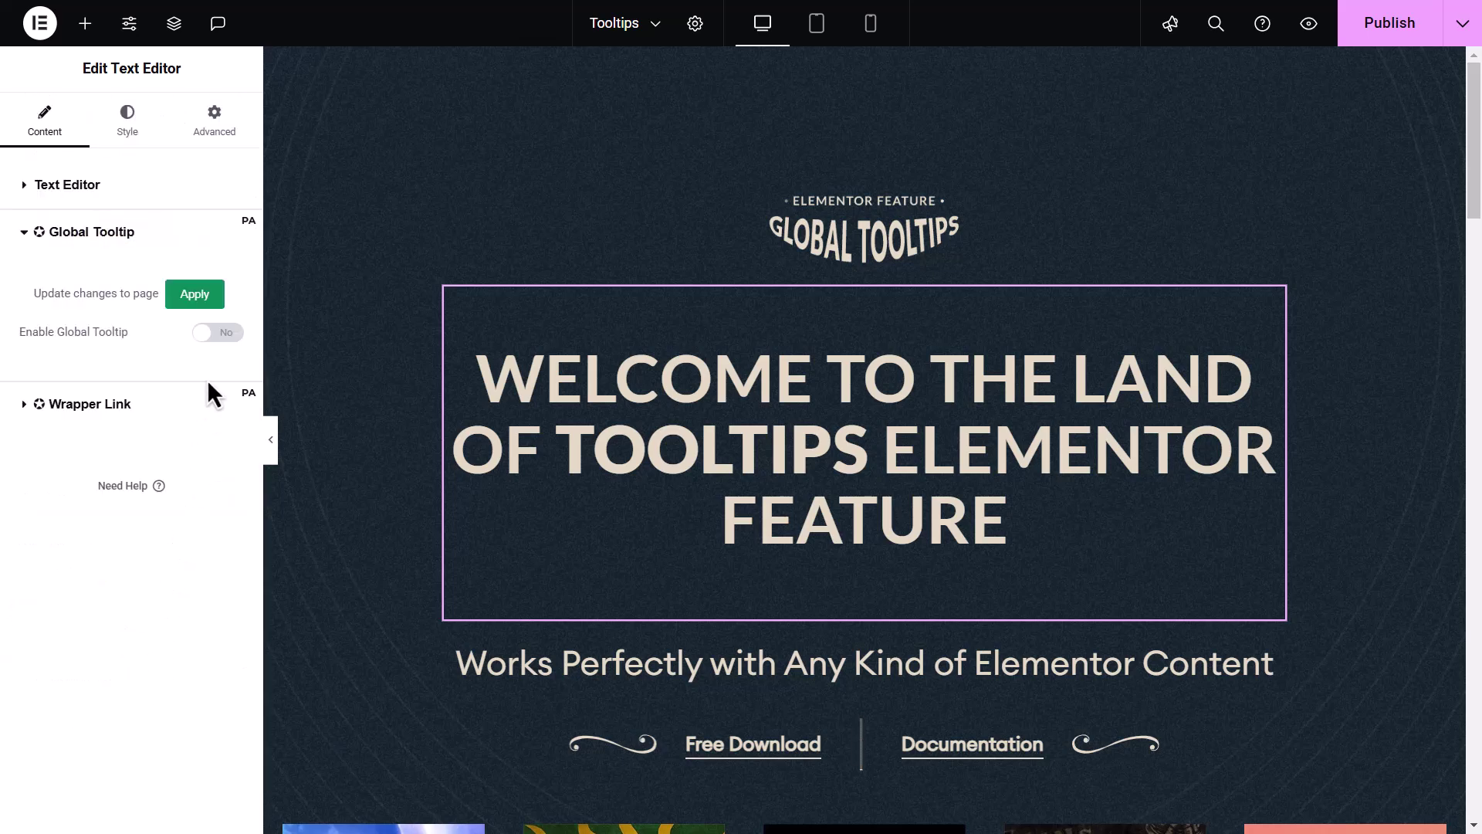
{"action": "left_click", "coordinate": [220, 333]}
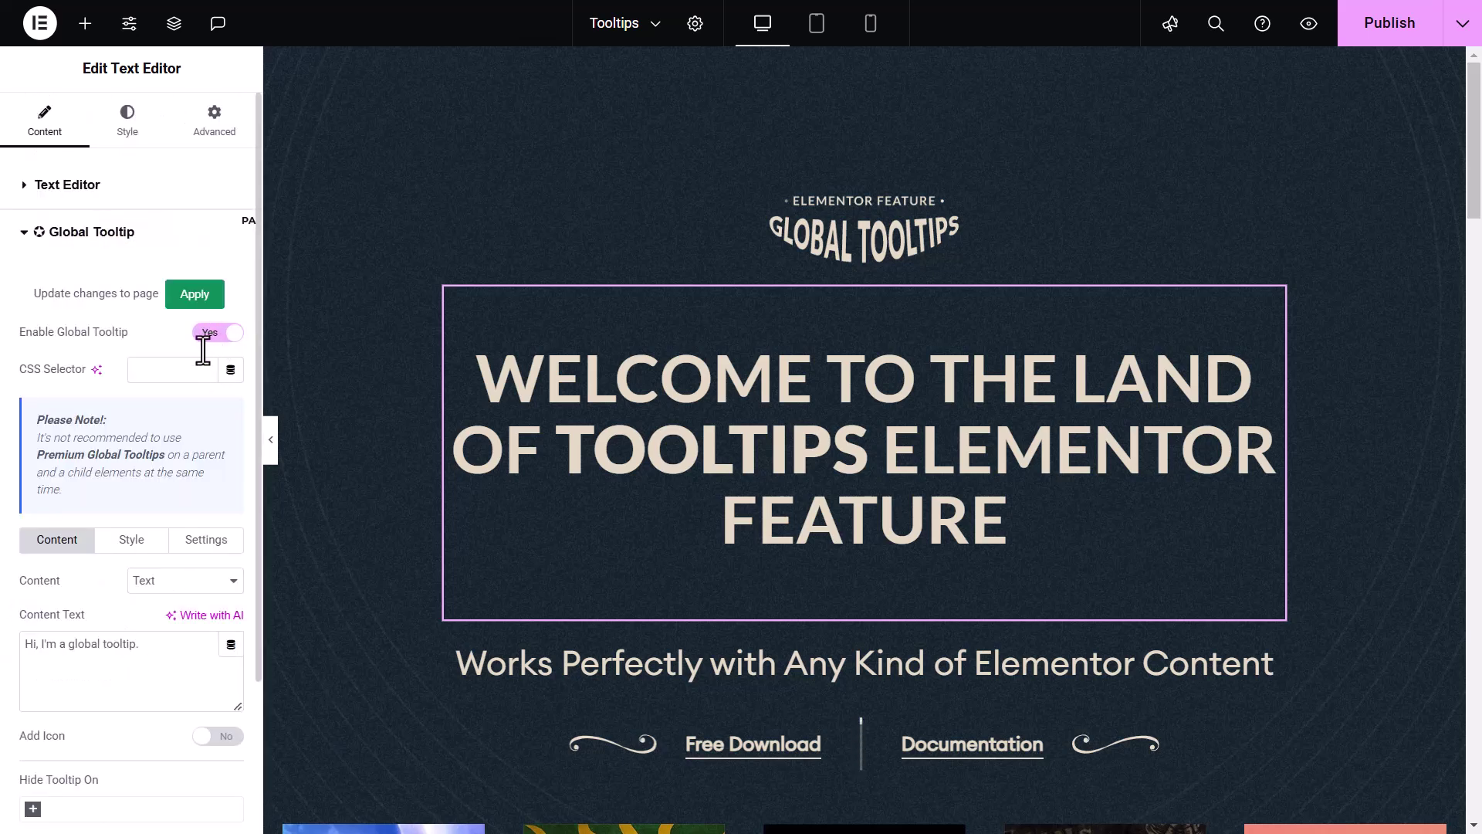
- Wrap TOOLTIPS in a span with class 'my-tooltip' and style color:#f10044
{"action": "left_click", "coordinate": [187, 369]}
{"action": "type", "text": "."}
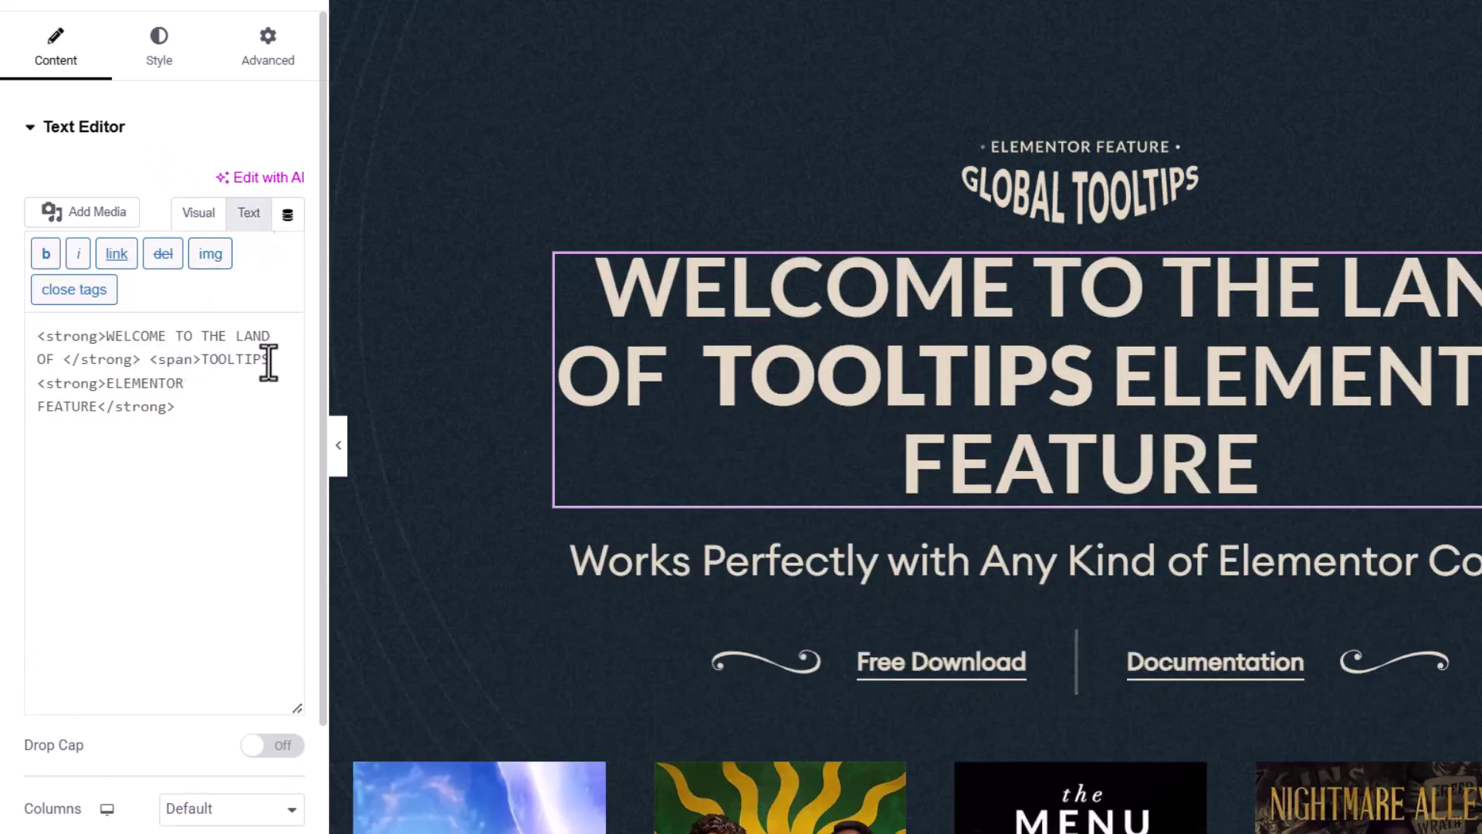
{"action": "left_click", "coordinate": [270, 359]}
{"action": "type", "text": "</span>"}
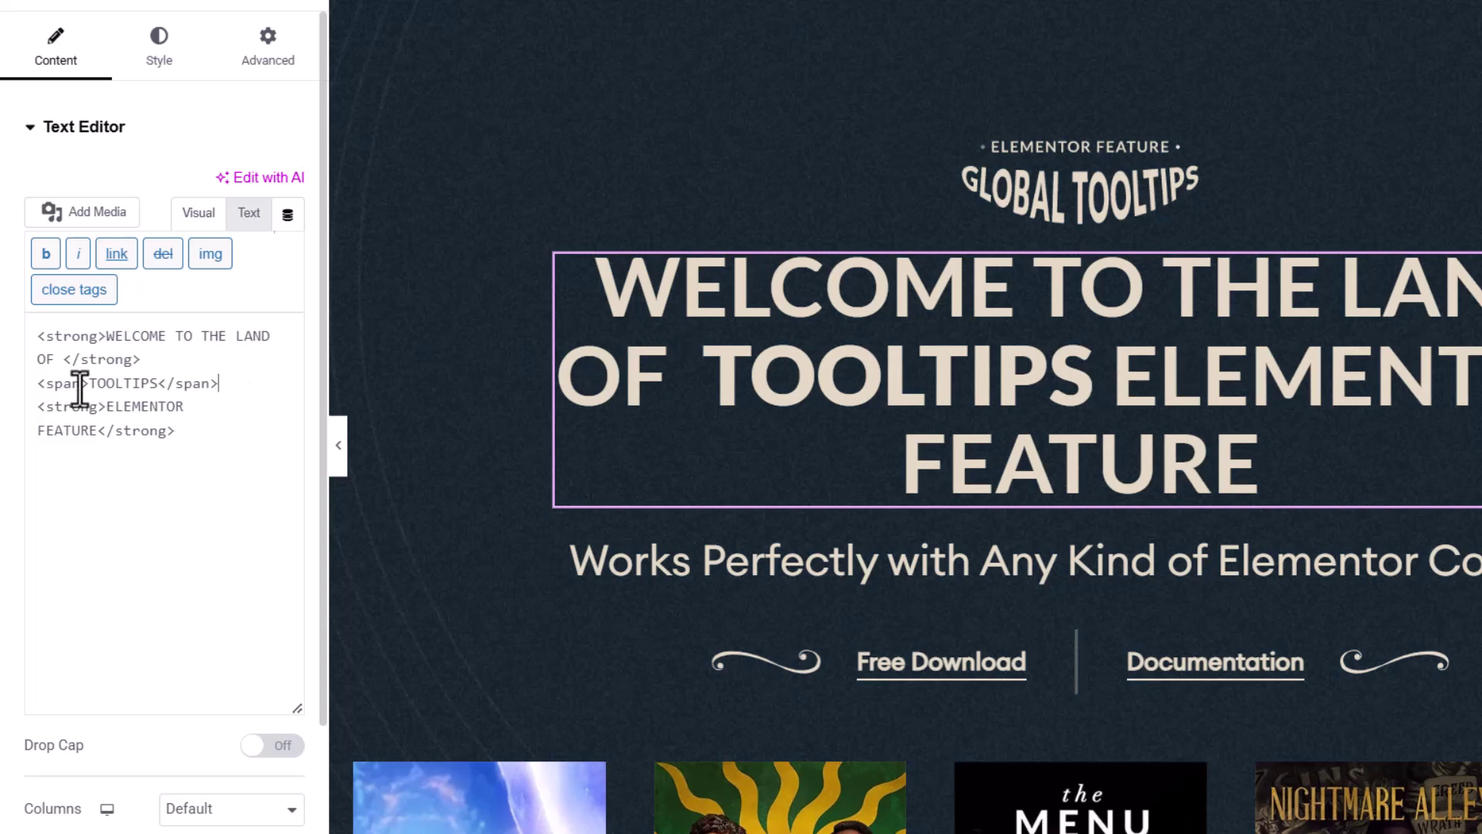
{"action": "left_click", "coordinate": [80, 383]}
{"action": "type", "text": "class=\"my-tooltip\""}
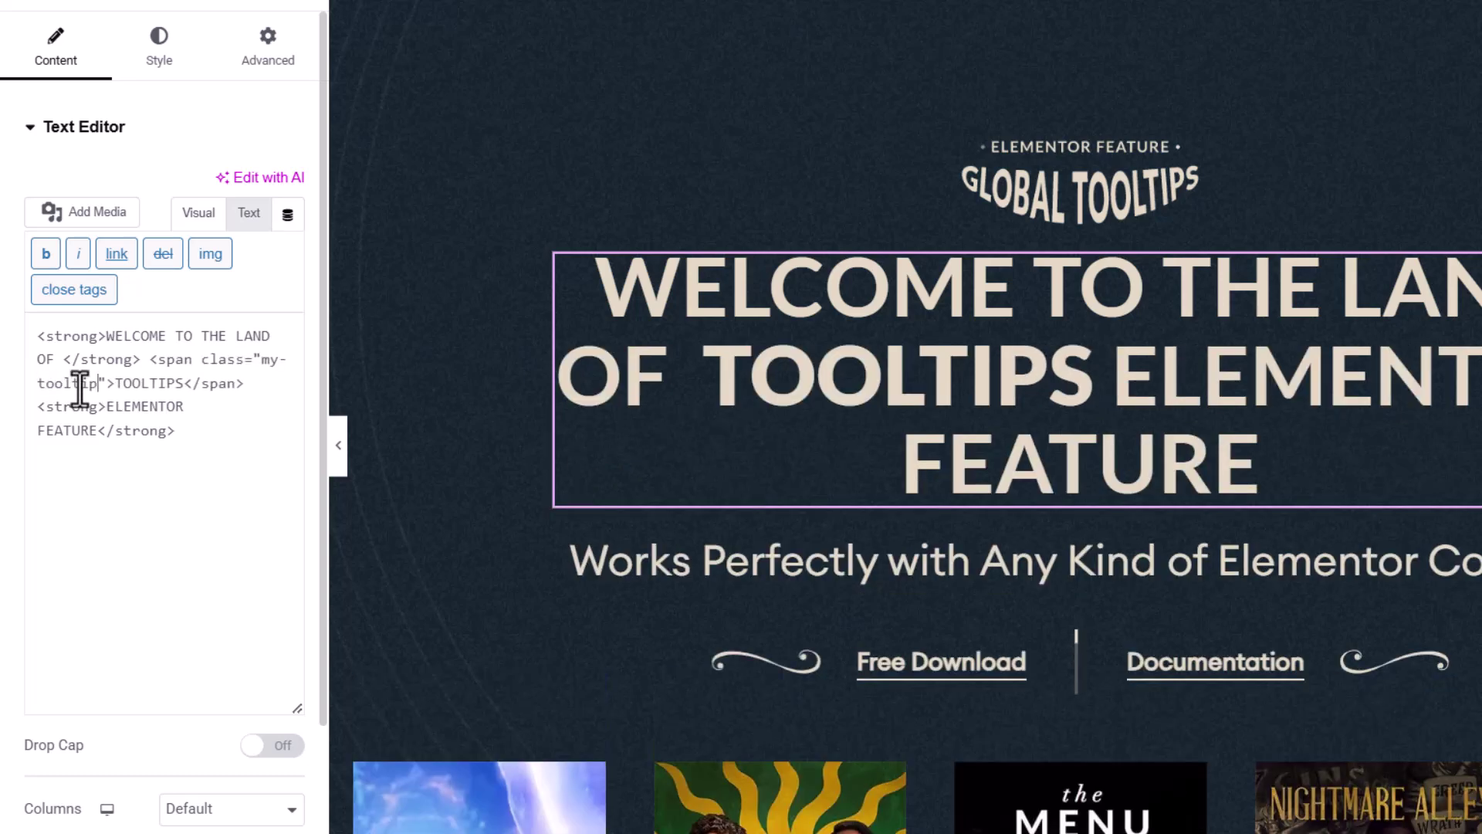
{"action": "type", "text": " style=\"\""}
{"action": "key", "text": "Left"}
{"action": "type", "text": "color:#f10044"}
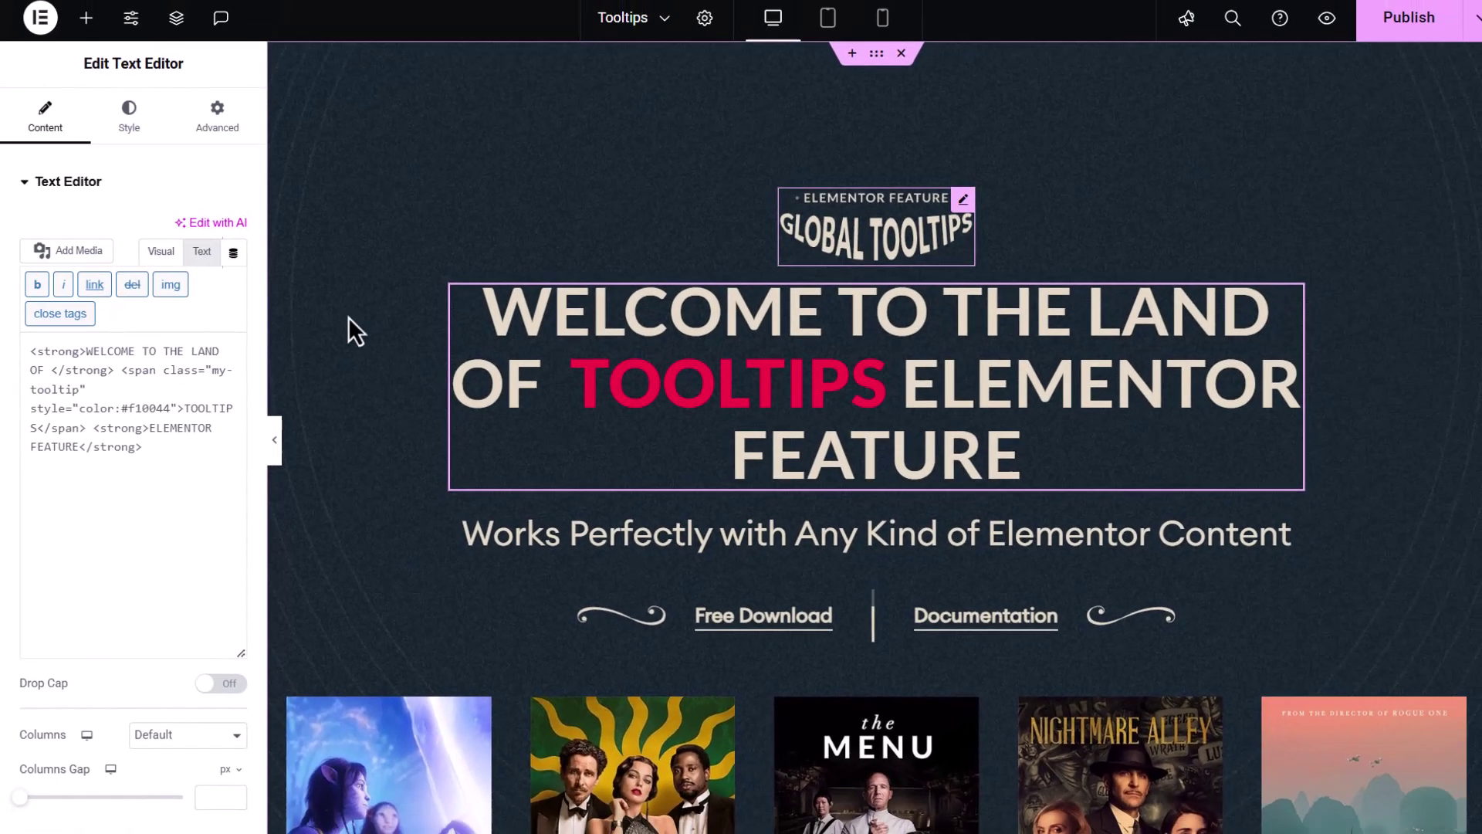
- Publish the page and preview it to check the TOOLTIPS word's tooltip pop-up
{"action": "left_click", "coordinate": [1395, 27]}
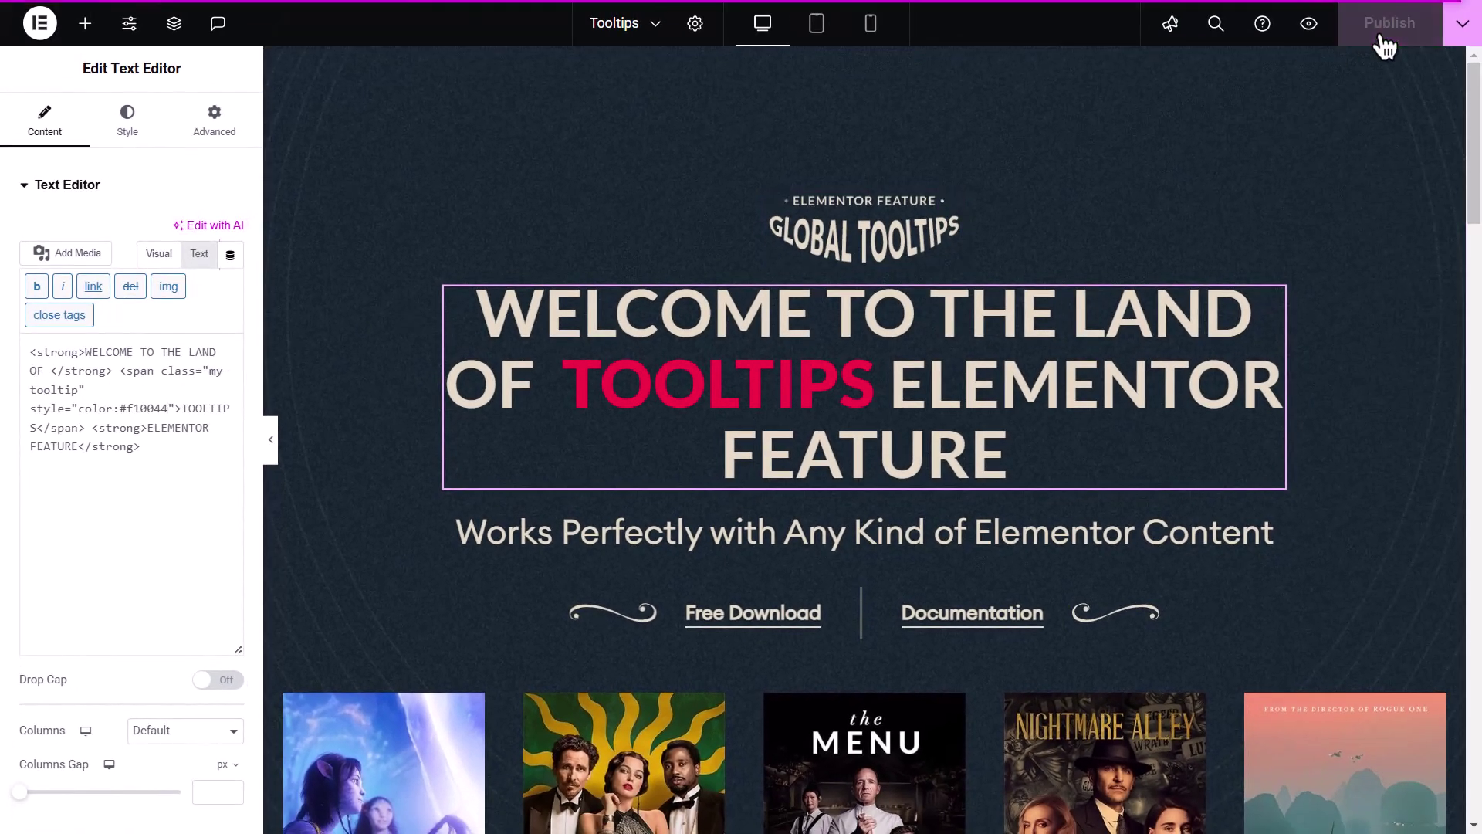
{"action": "left_click", "coordinate": [1313, 26]}
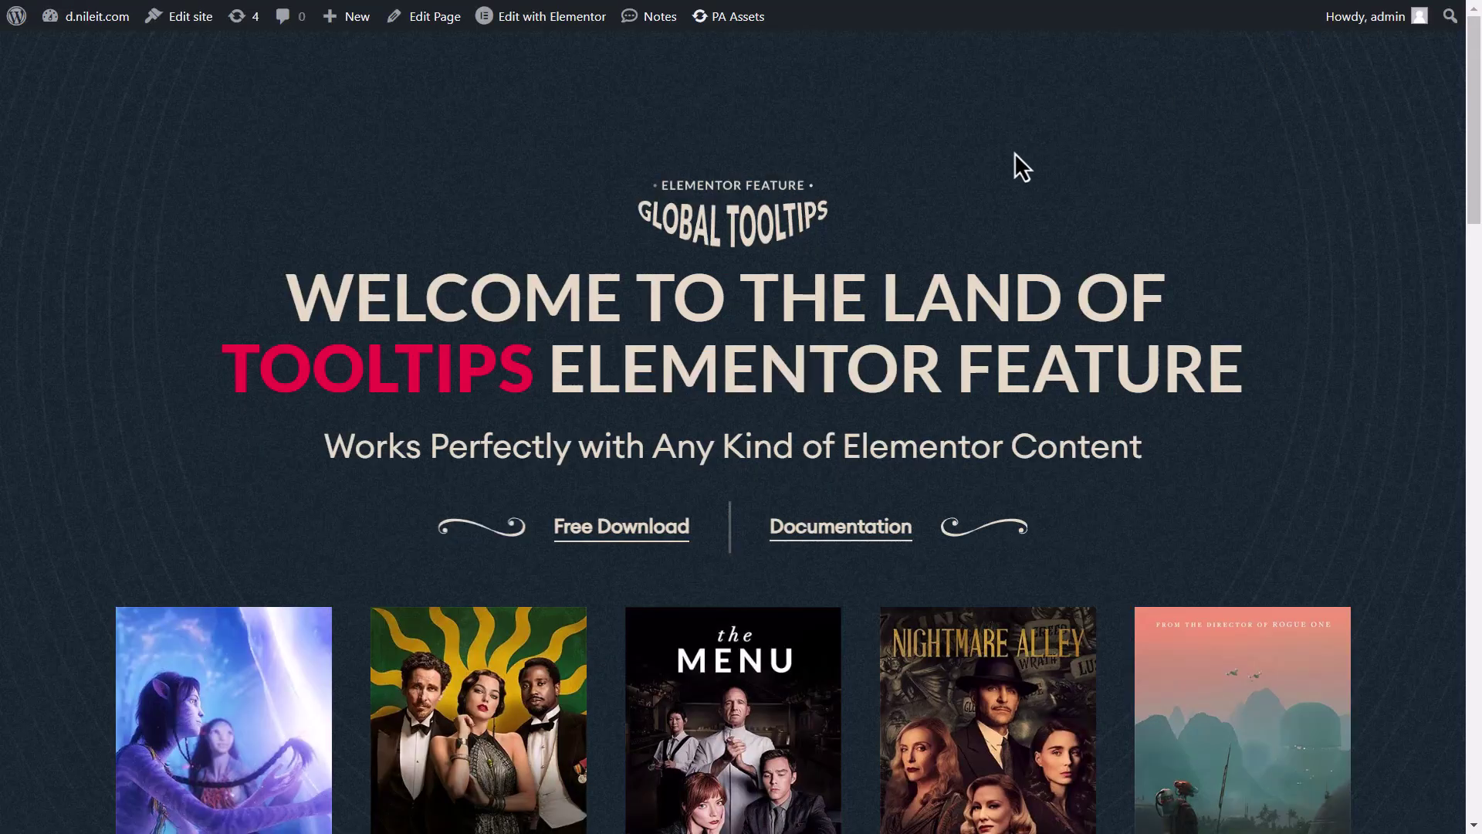
{"action": "mouse_move", "coordinate": [497, 371]}
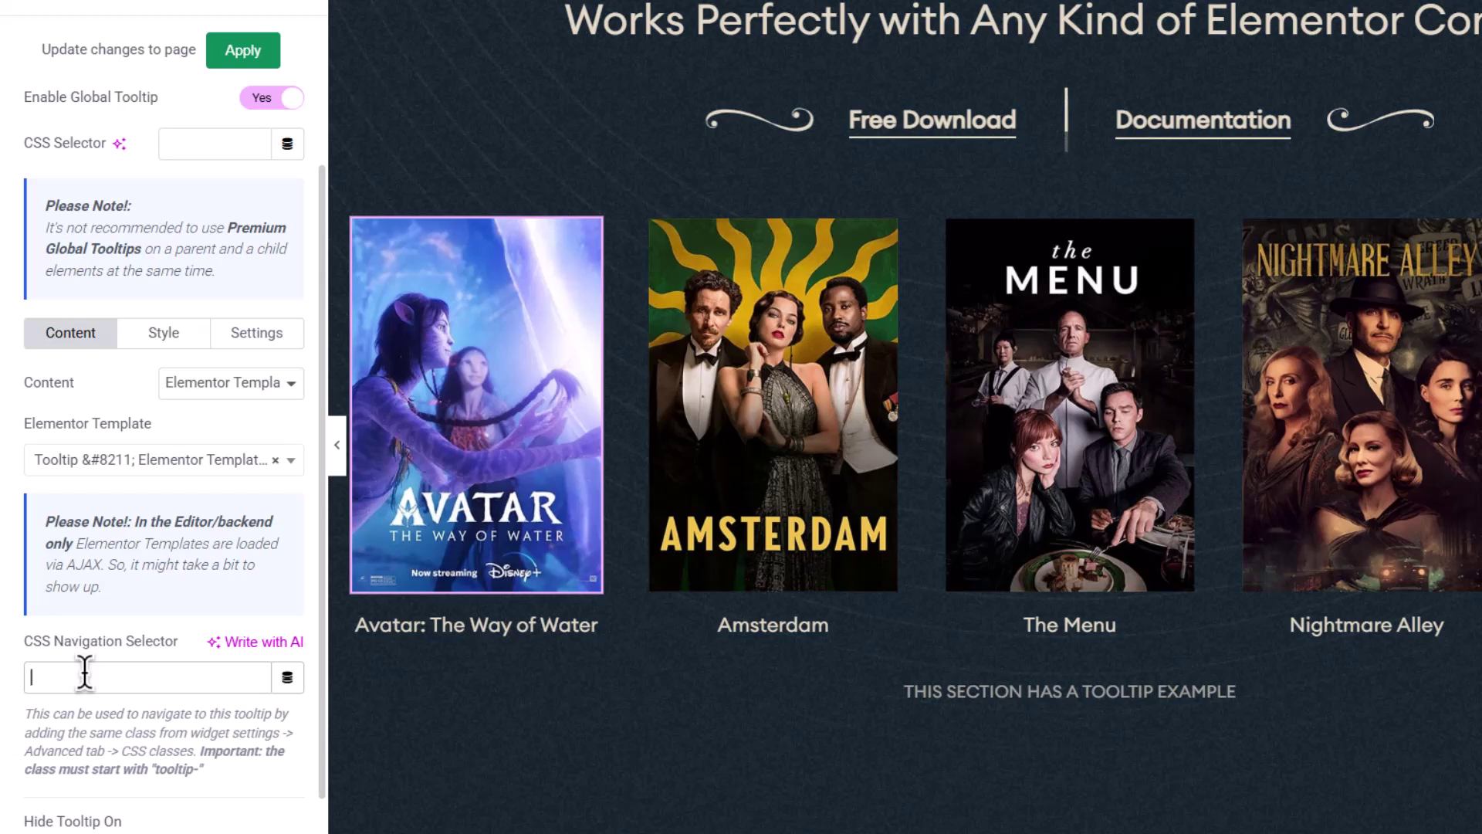
- Empty the CSS Navigation Selector field and look over the Guided Tours settings
{"action": "type", "text": "tooltip-"}
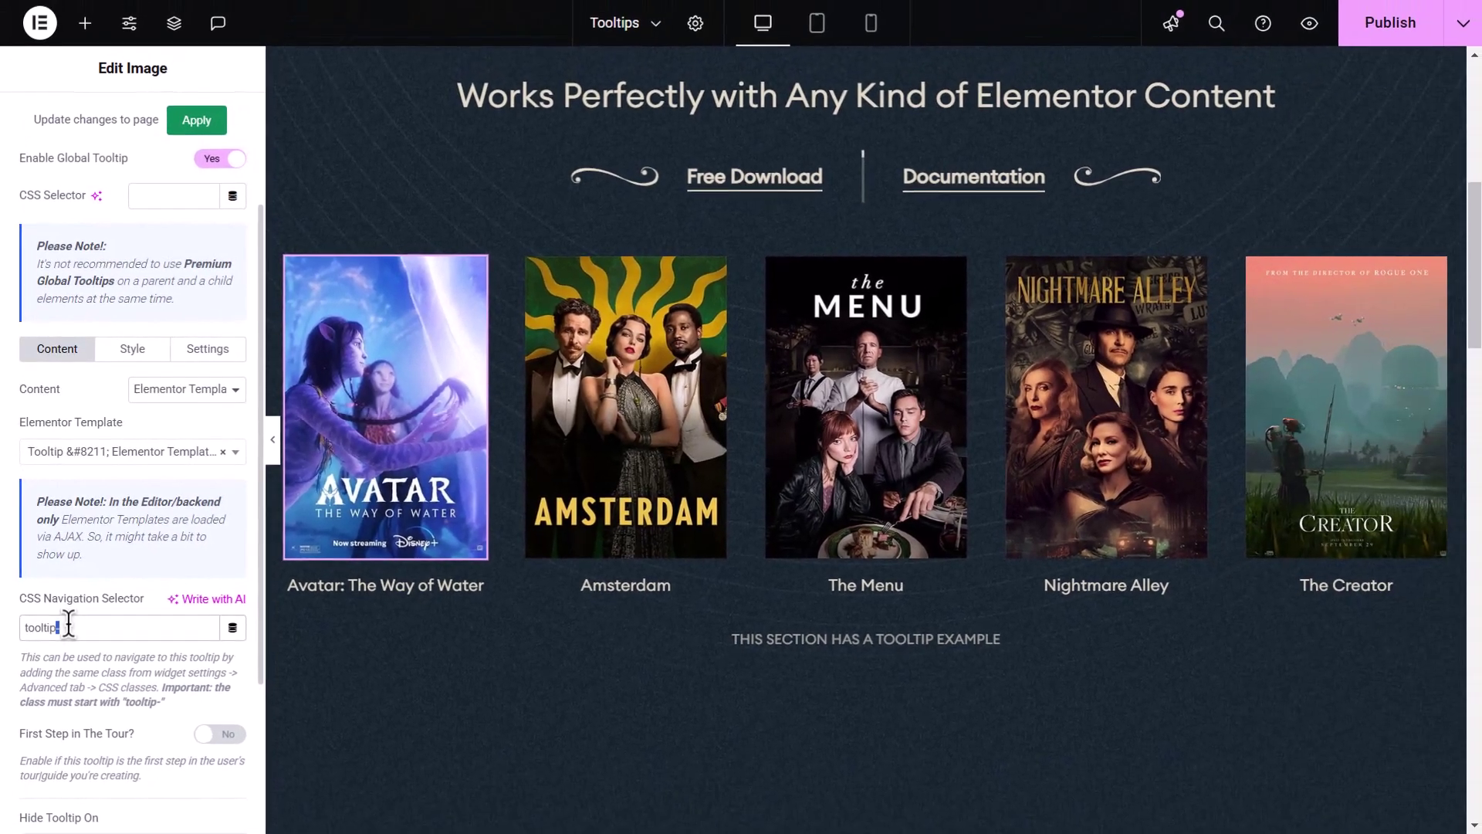
{"action": "triple_click", "coordinate": [93, 674]}
{"action": "key", "text": "BackSpace"}
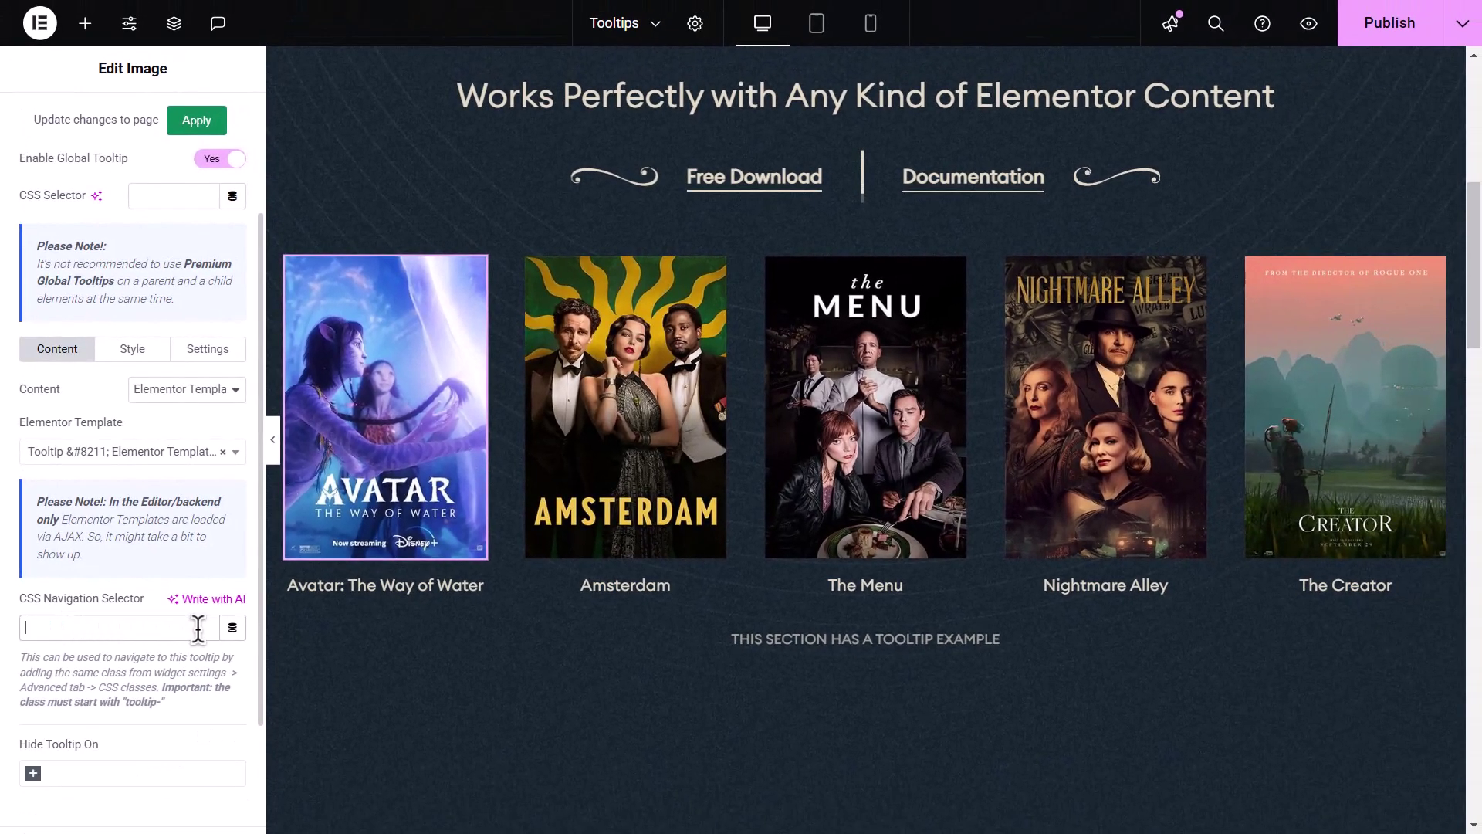
{"action": "scroll", "coordinate": [469, 554], "scroll_direction": "down", "scroll_amount": 10}
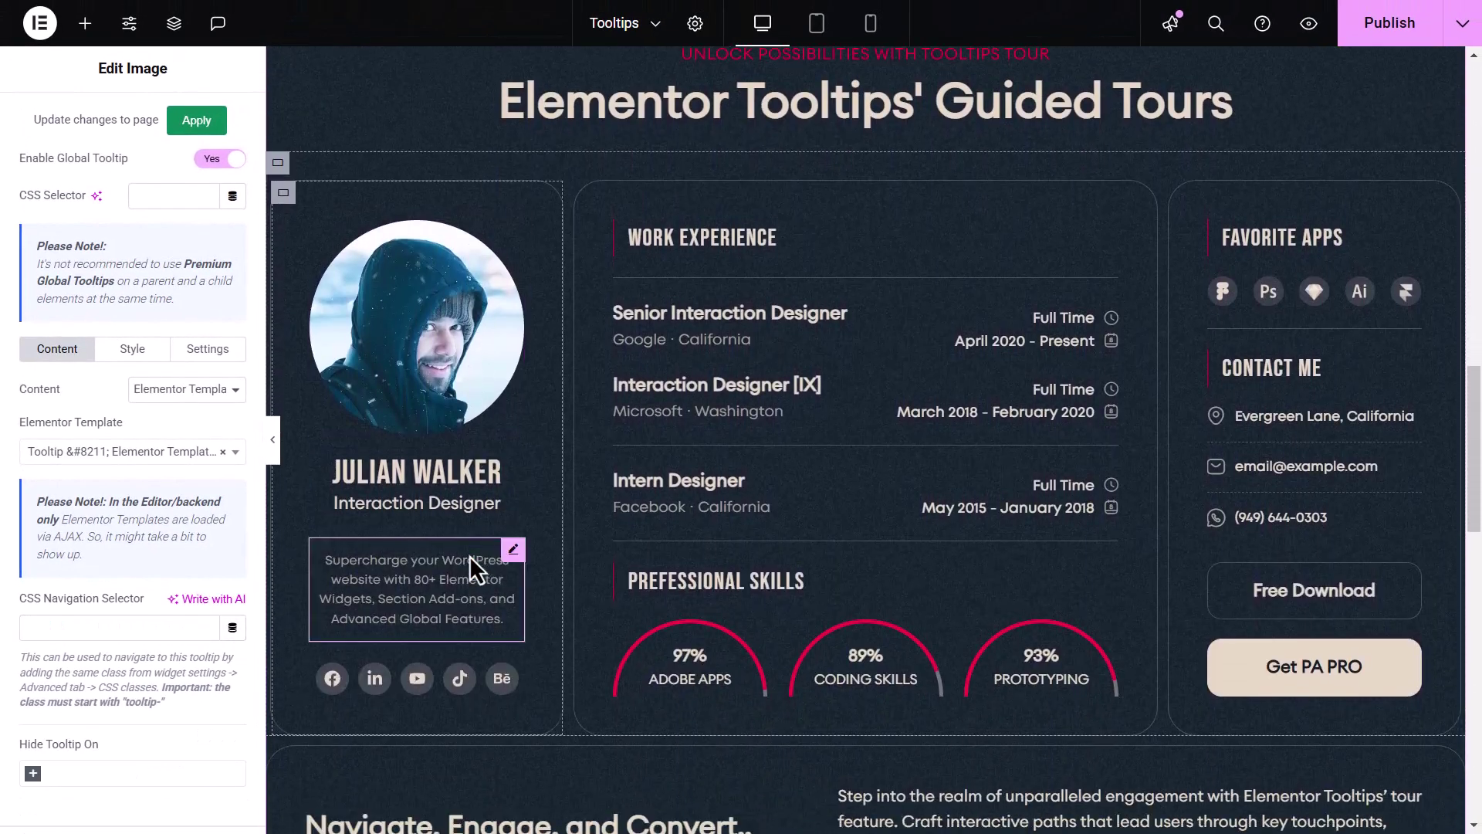
{"action": "scroll", "coordinate": [470, 554], "scroll_direction": "up", "scroll_amount": 1}
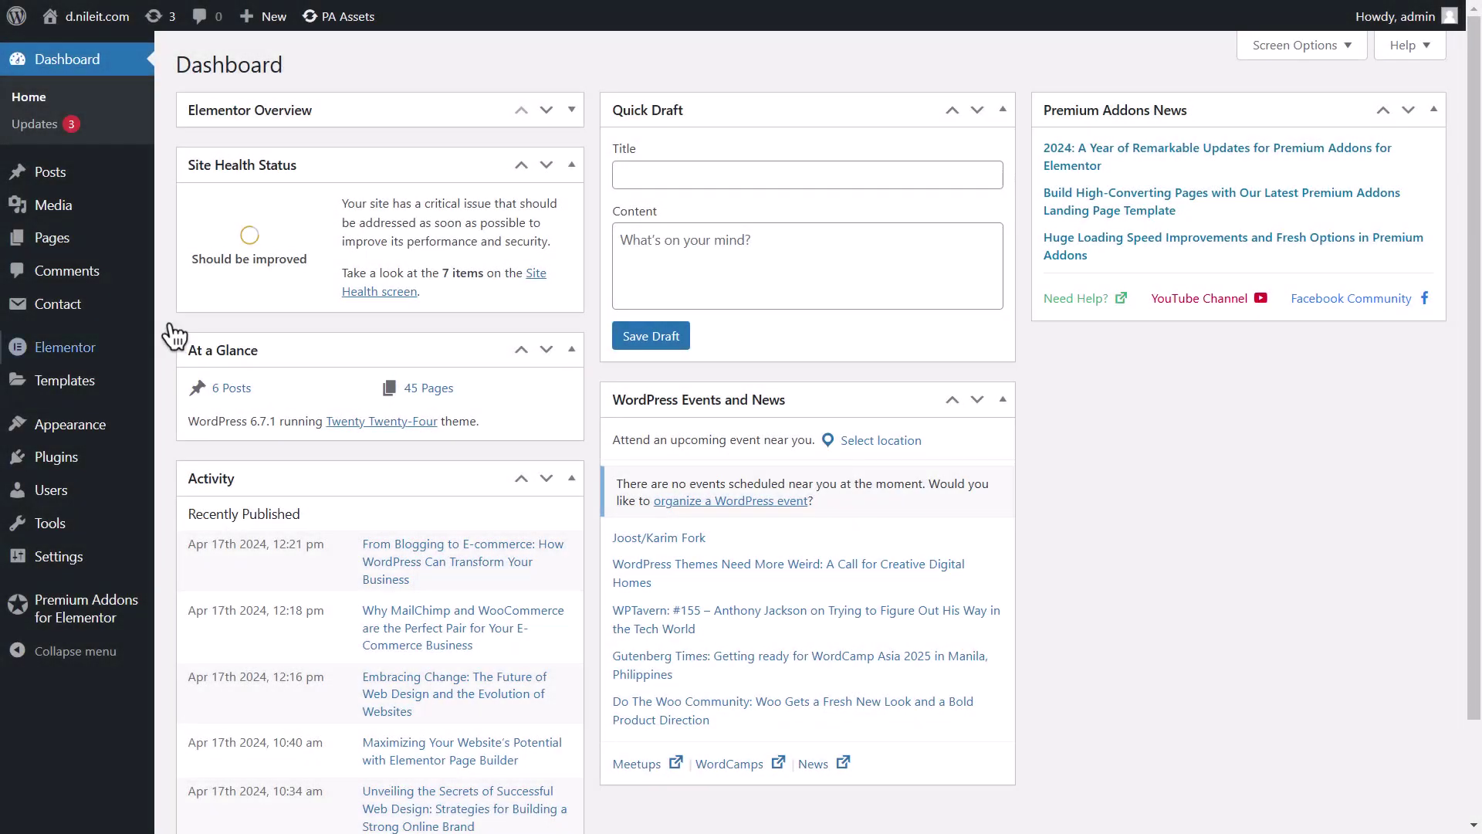
- Create a new Section-type template titled 'Tooltip Tour 01' and open it in Elementor
{"action": "mouse_move", "coordinate": [93, 382]}
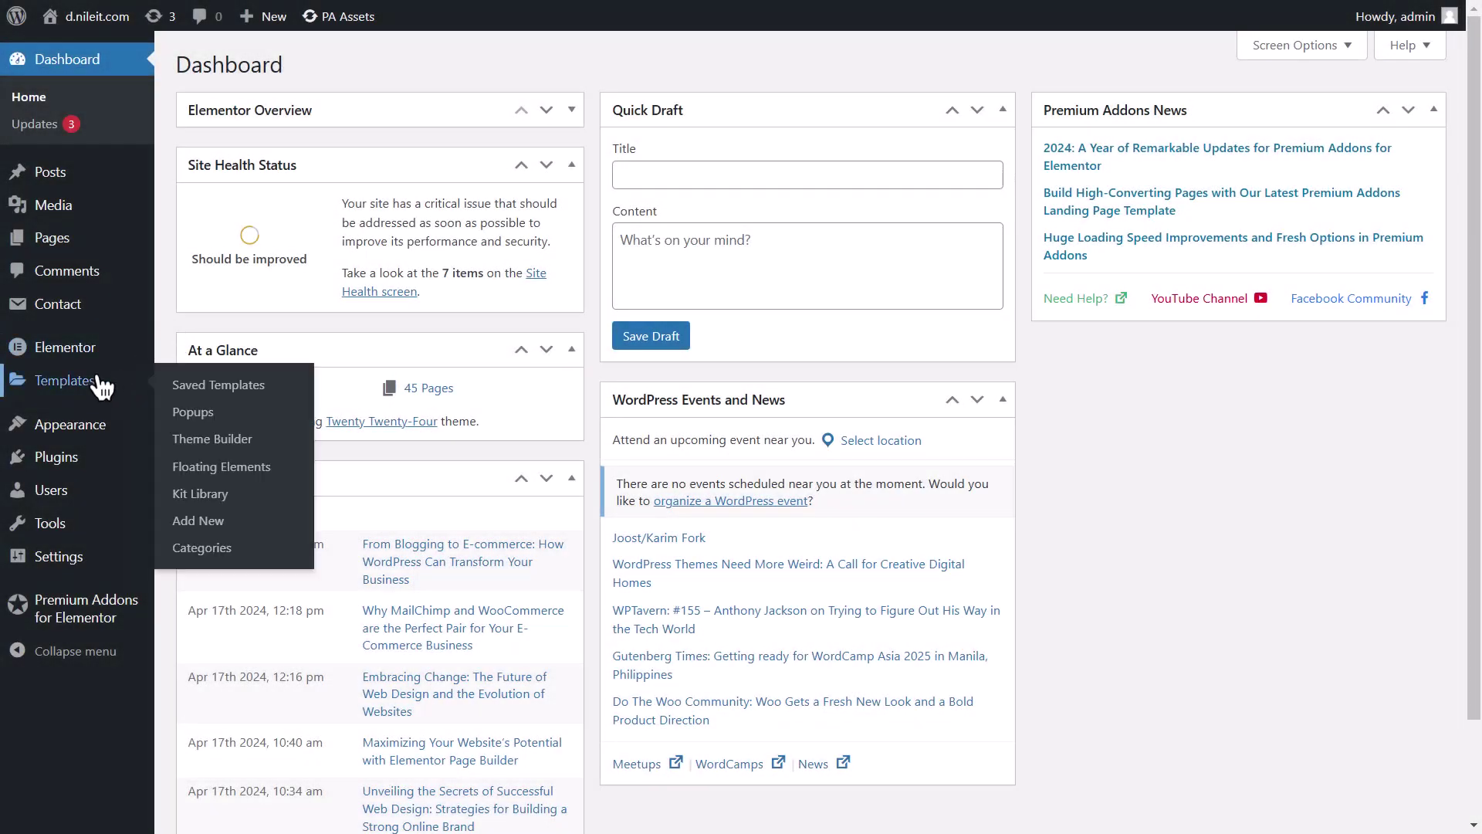
{"action": "left_click", "coordinate": [198, 522]}
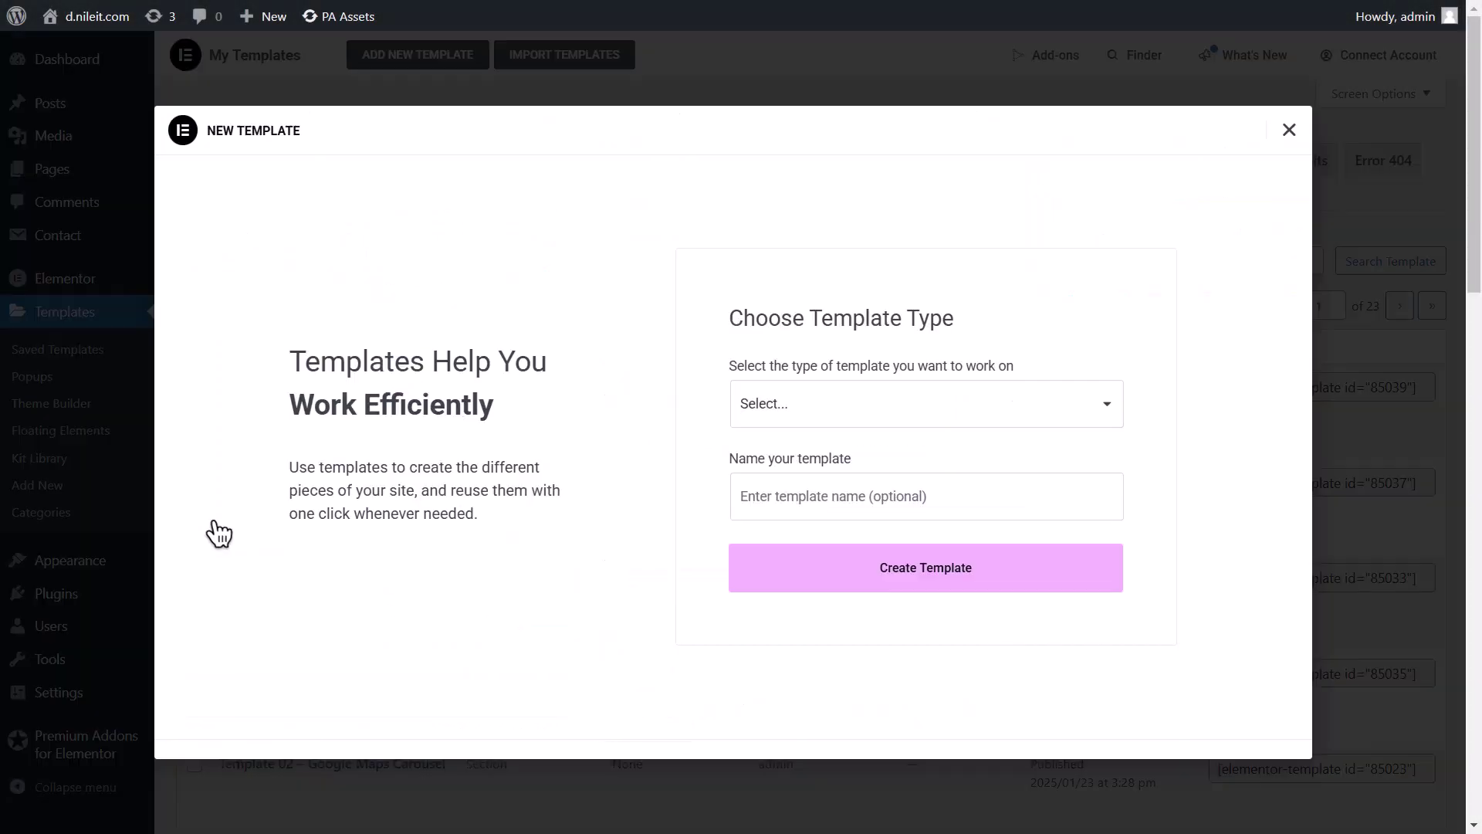
{"action": "left_click", "coordinate": [804, 420]}
{"action": "left_click", "coordinate": [817, 711]}
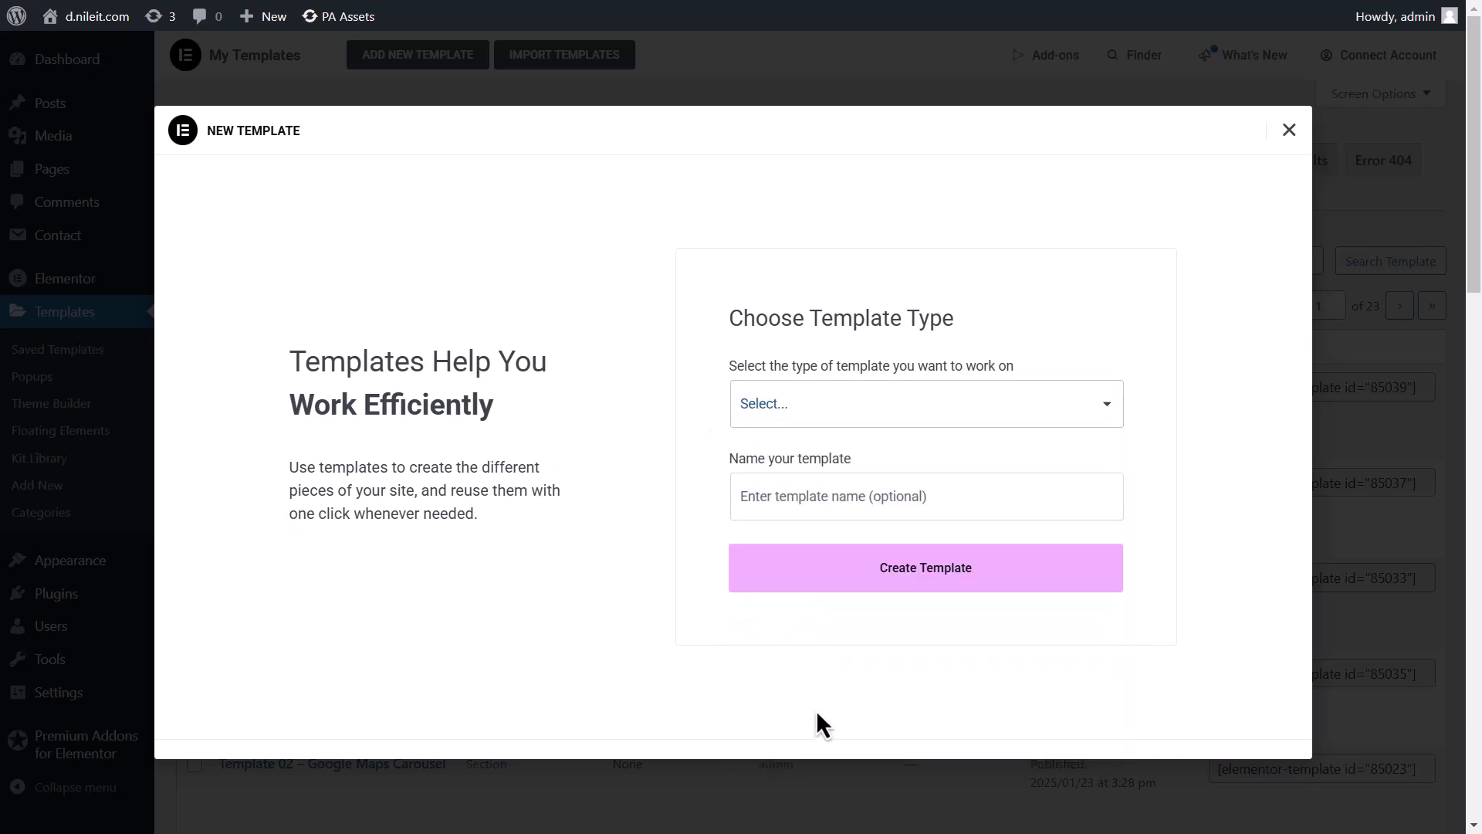
{"action": "left_click", "coordinate": [821, 497]}
{"action": "type", "text": "Tooltip Tour 01"}
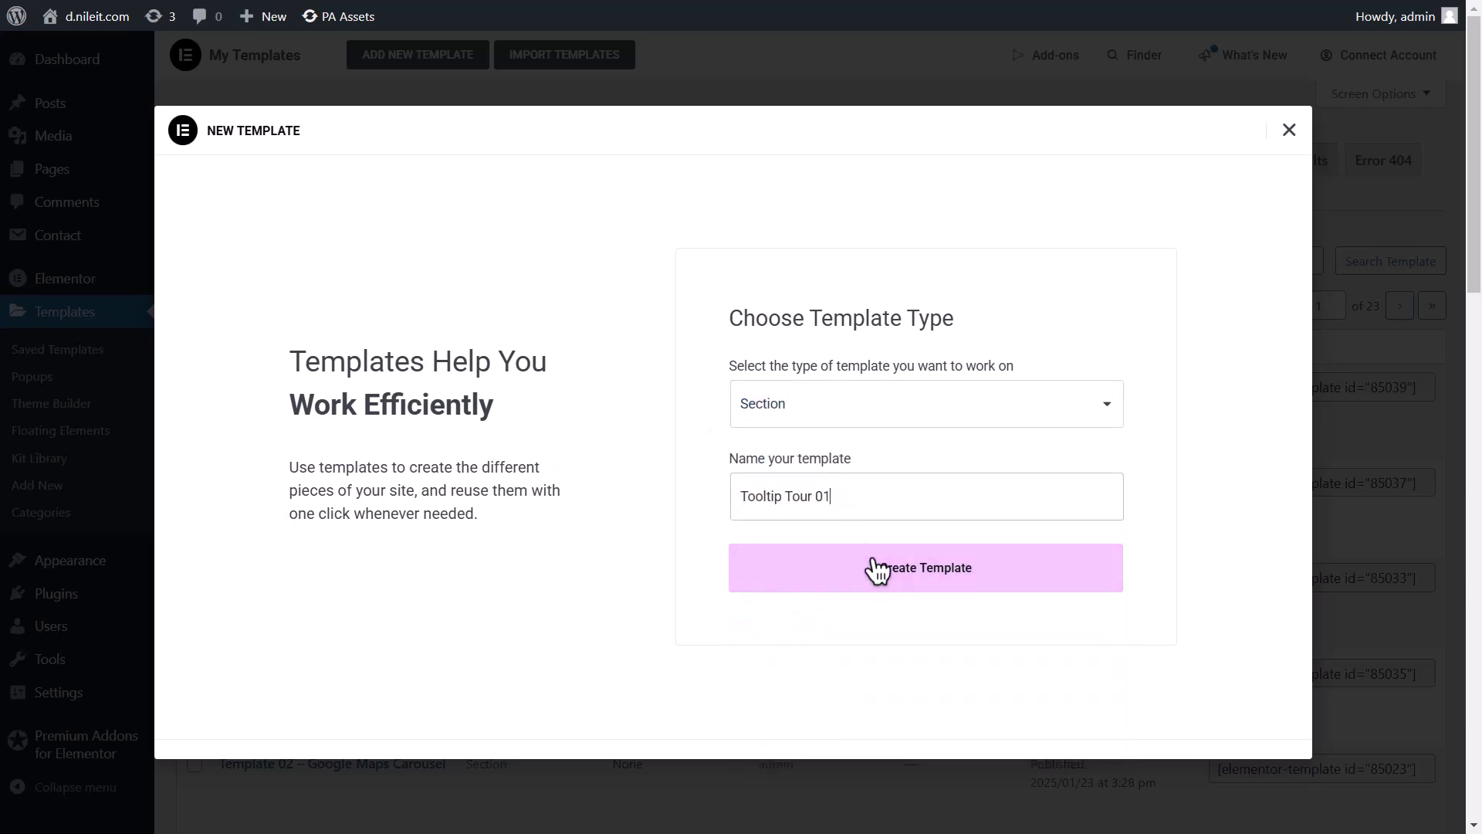
{"action": "left_click", "coordinate": [876, 568]}
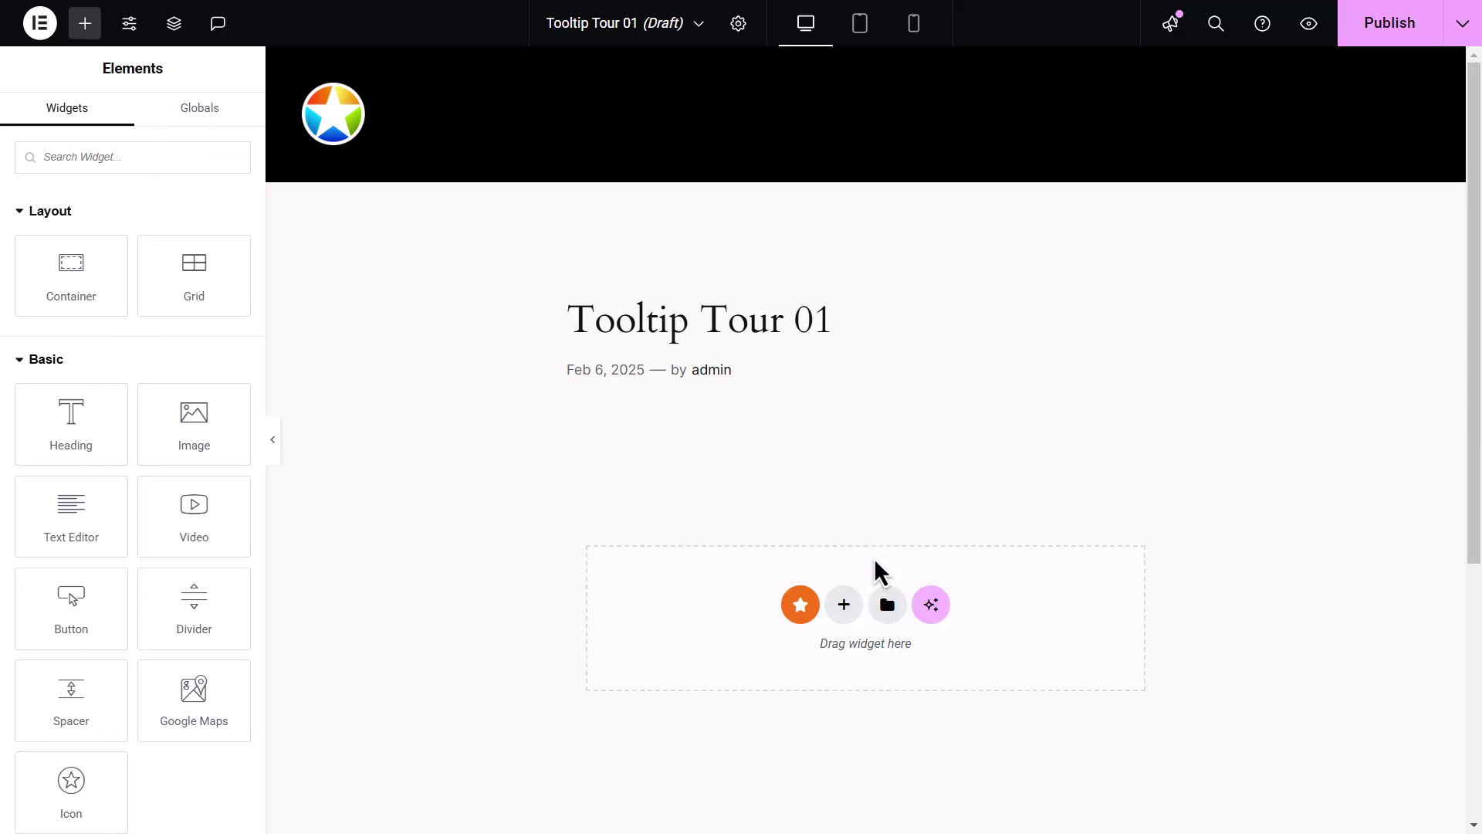
- Add a single-column Flexbox container holding a Heading that starts with 'Hi,' and a name
{"action": "left_click", "coordinate": [854, 601]}
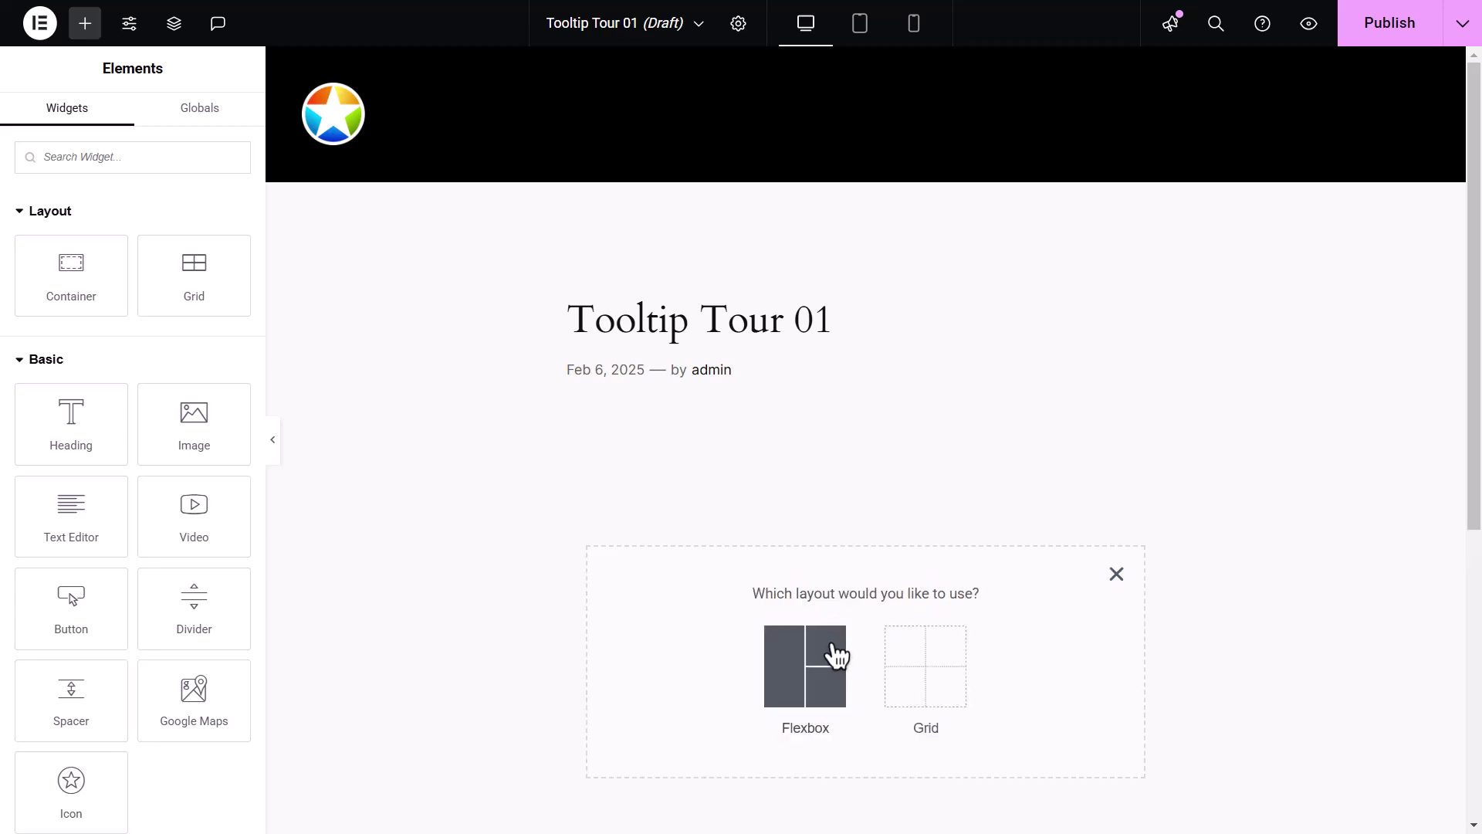
{"action": "left_click", "coordinate": [837, 652]}
{"action": "left_click", "coordinate": [691, 663]}
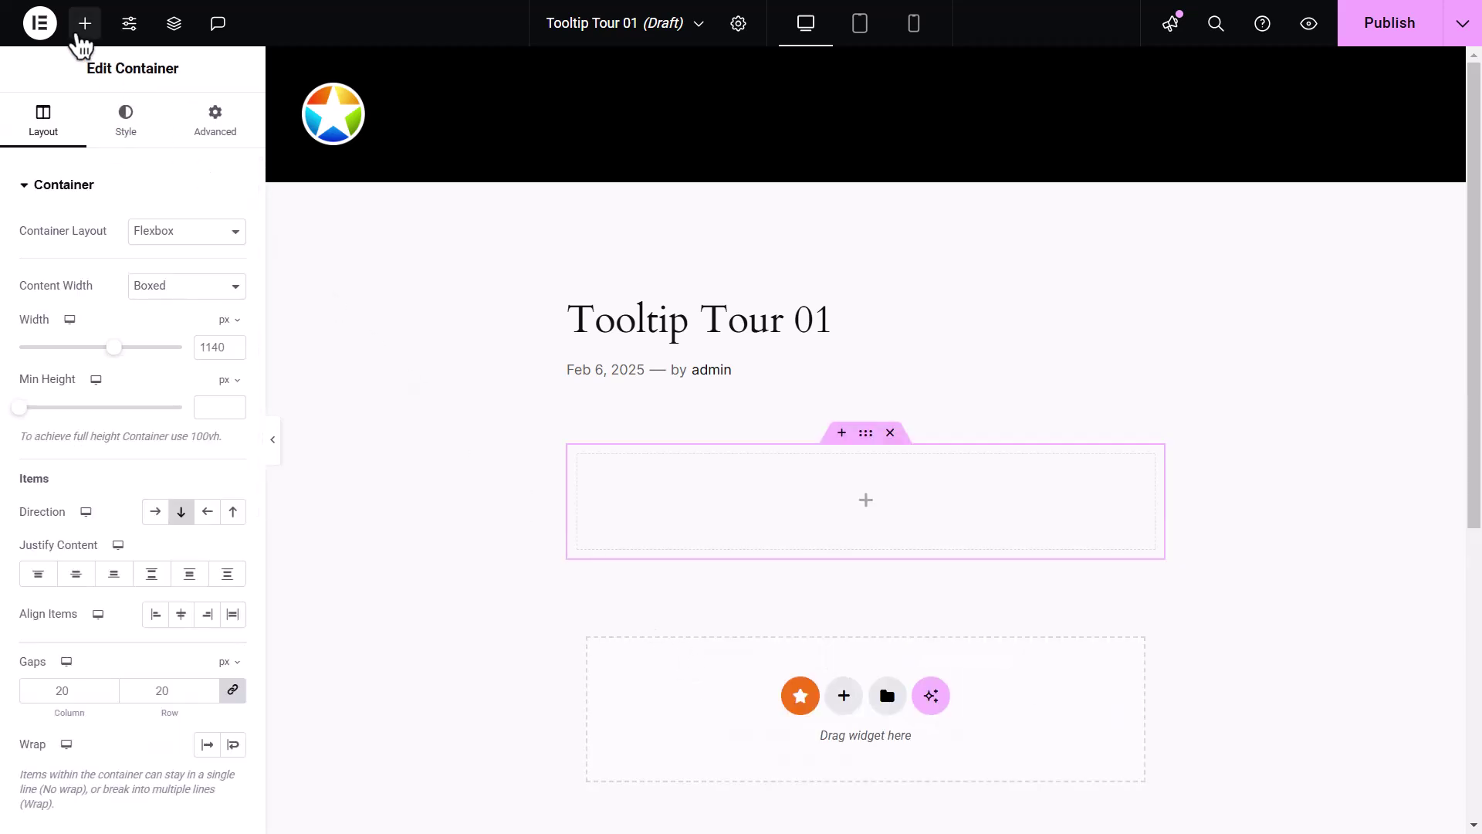
{"action": "left_click", "coordinate": [83, 26]}
{"action": "type", "text": "Heading"}
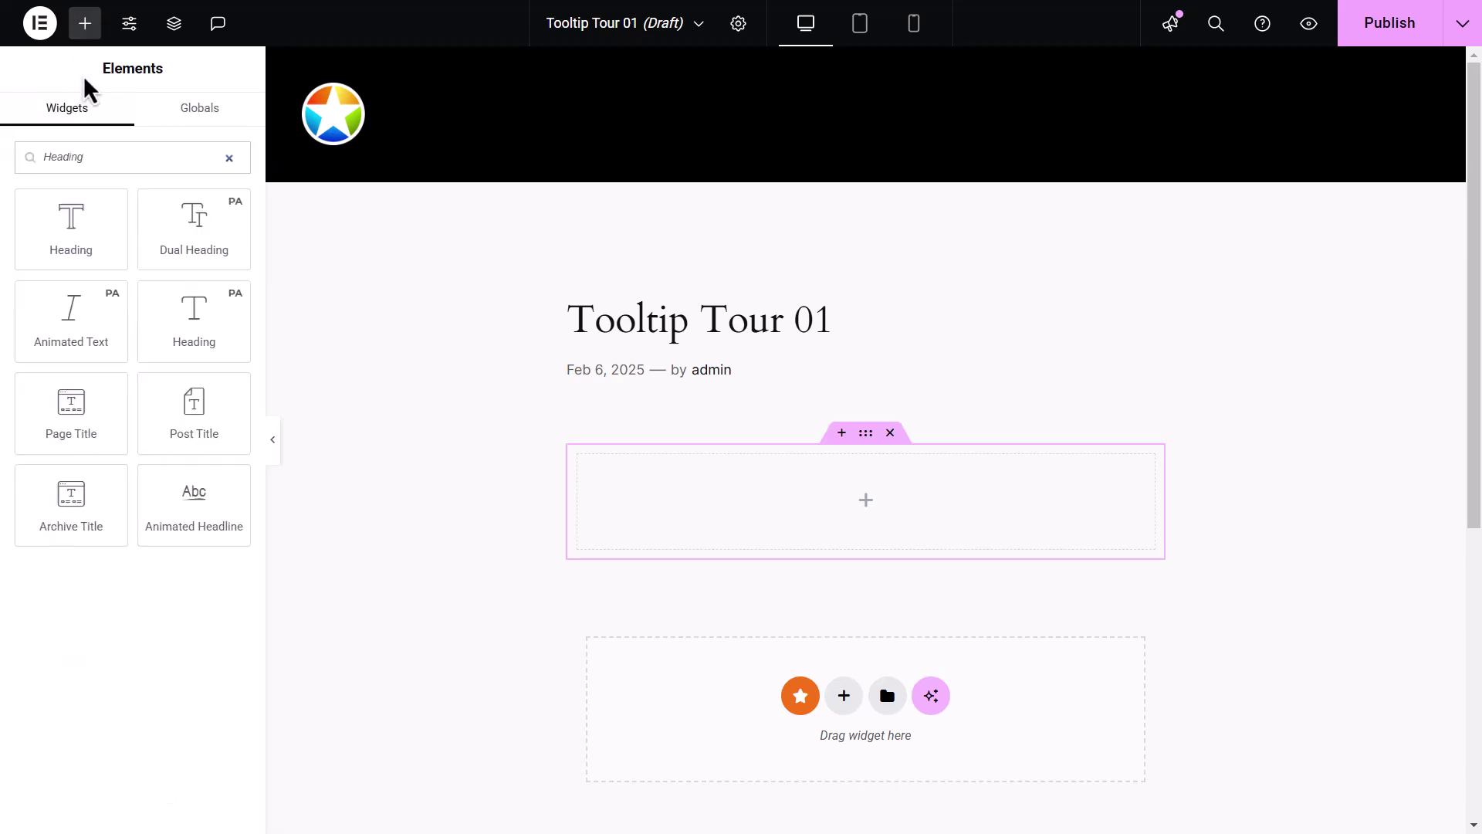
{"action": "left_click_drag", "start_coordinate": [171, 314], "coordinate": [639, 507]}
{"action": "triple_click", "coordinate": [176, 255]}
{"action": "type", "text": "Hi, I'm Julian Walker"}
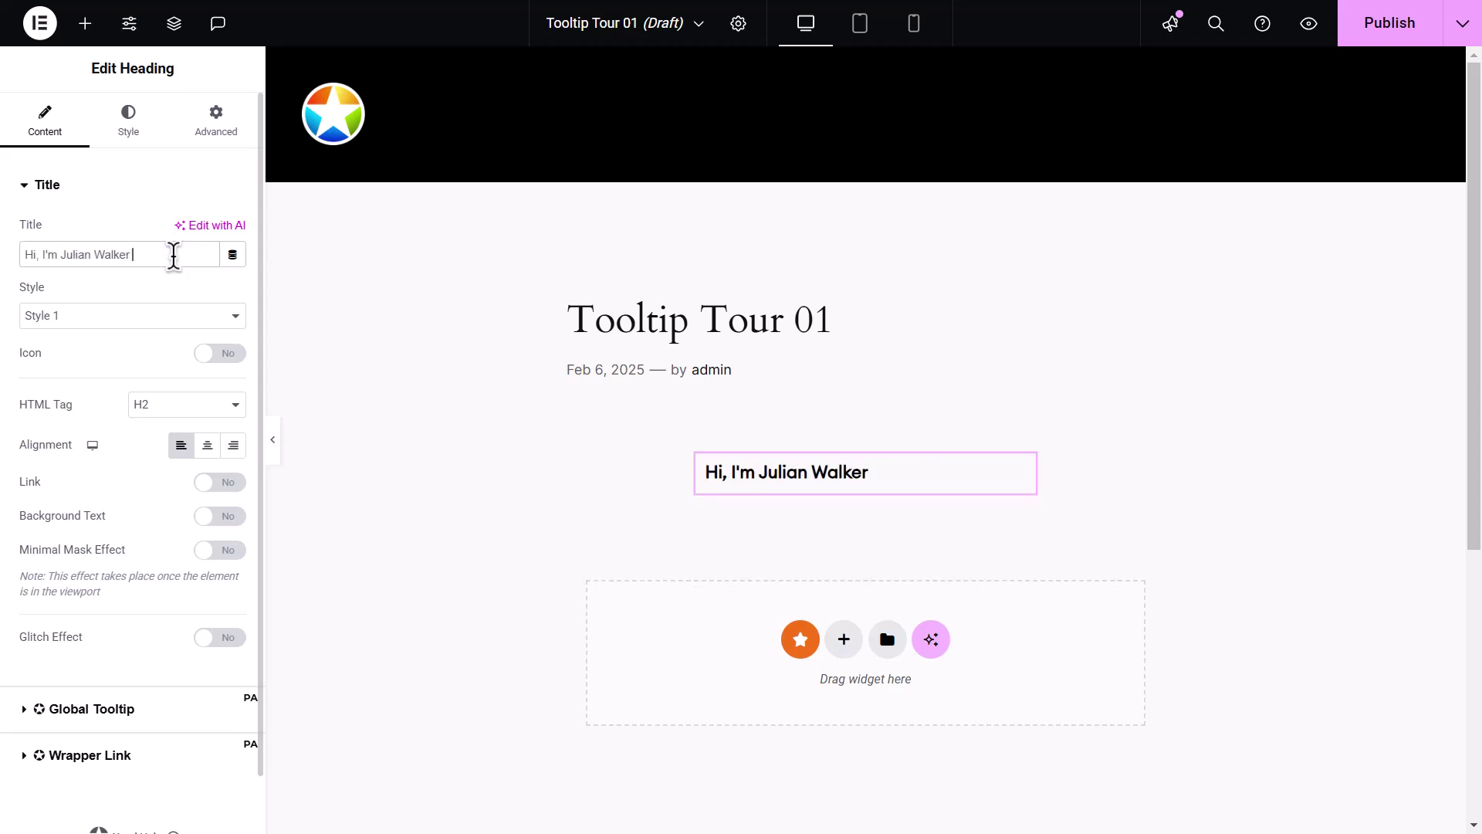
- Add a Text Editor below reading 'Let me guide you on how you can get in touch with me.'
{"action": "left_click", "coordinate": [85, 23]}
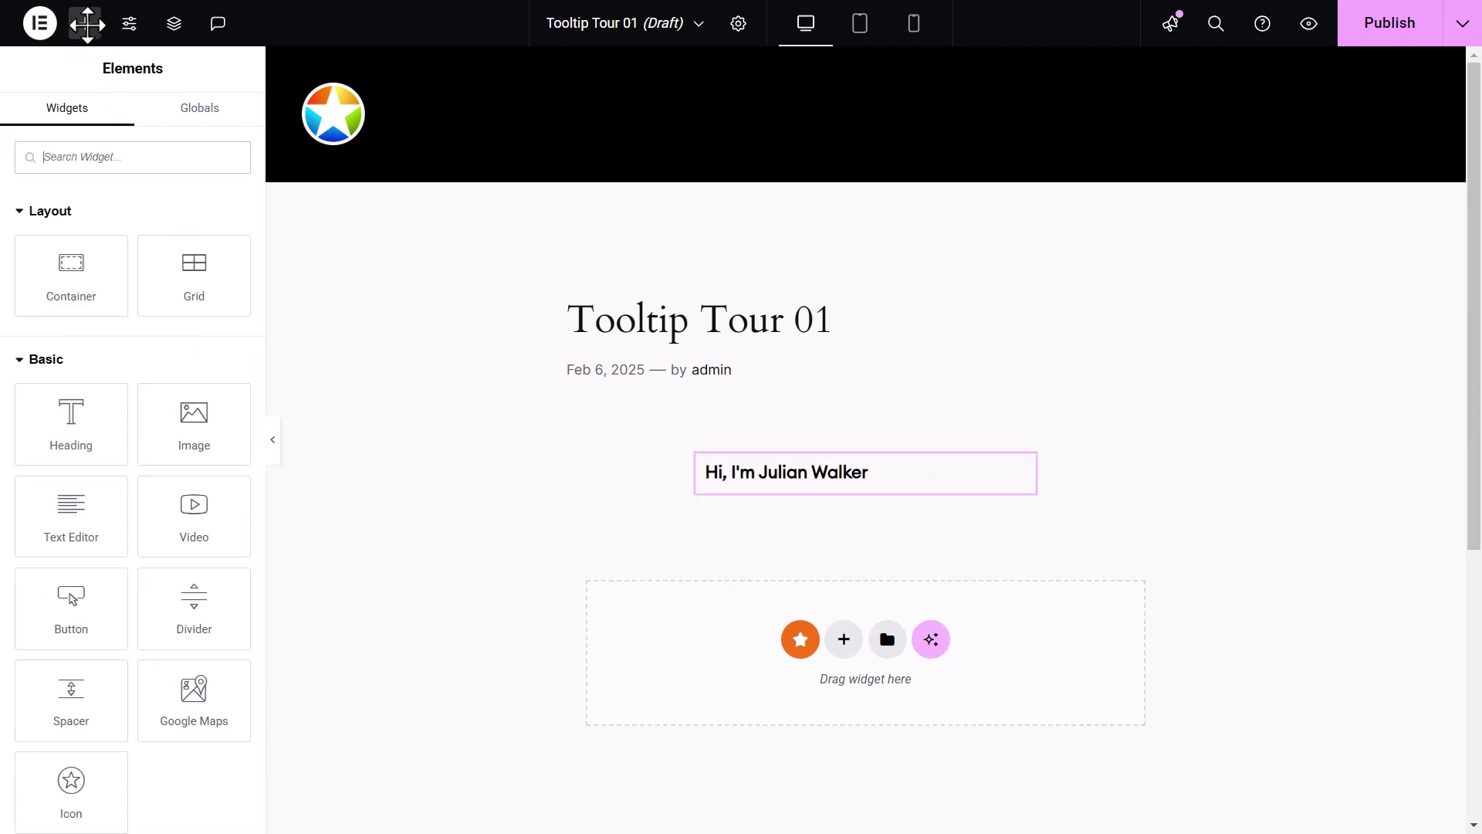
{"action": "left_click_drag", "start_coordinate": [93, 506], "coordinate": [770, 499]}
{"action": "triple_click", "coordinate": [140, 413]}
{"action": "type", "text": "Let me guide you on how "}
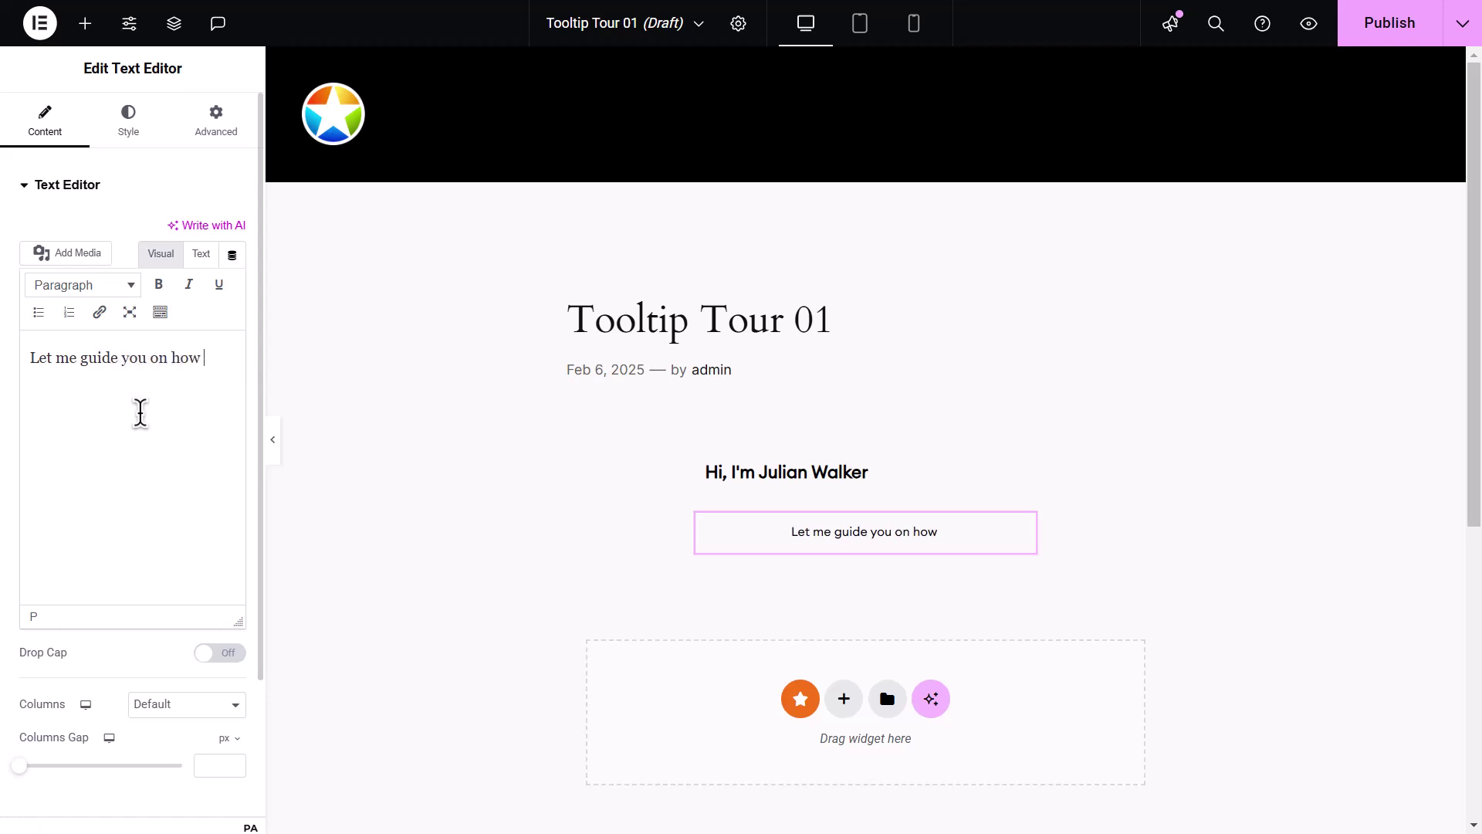
{"action": "type", "text": "you can get in touch with me."}
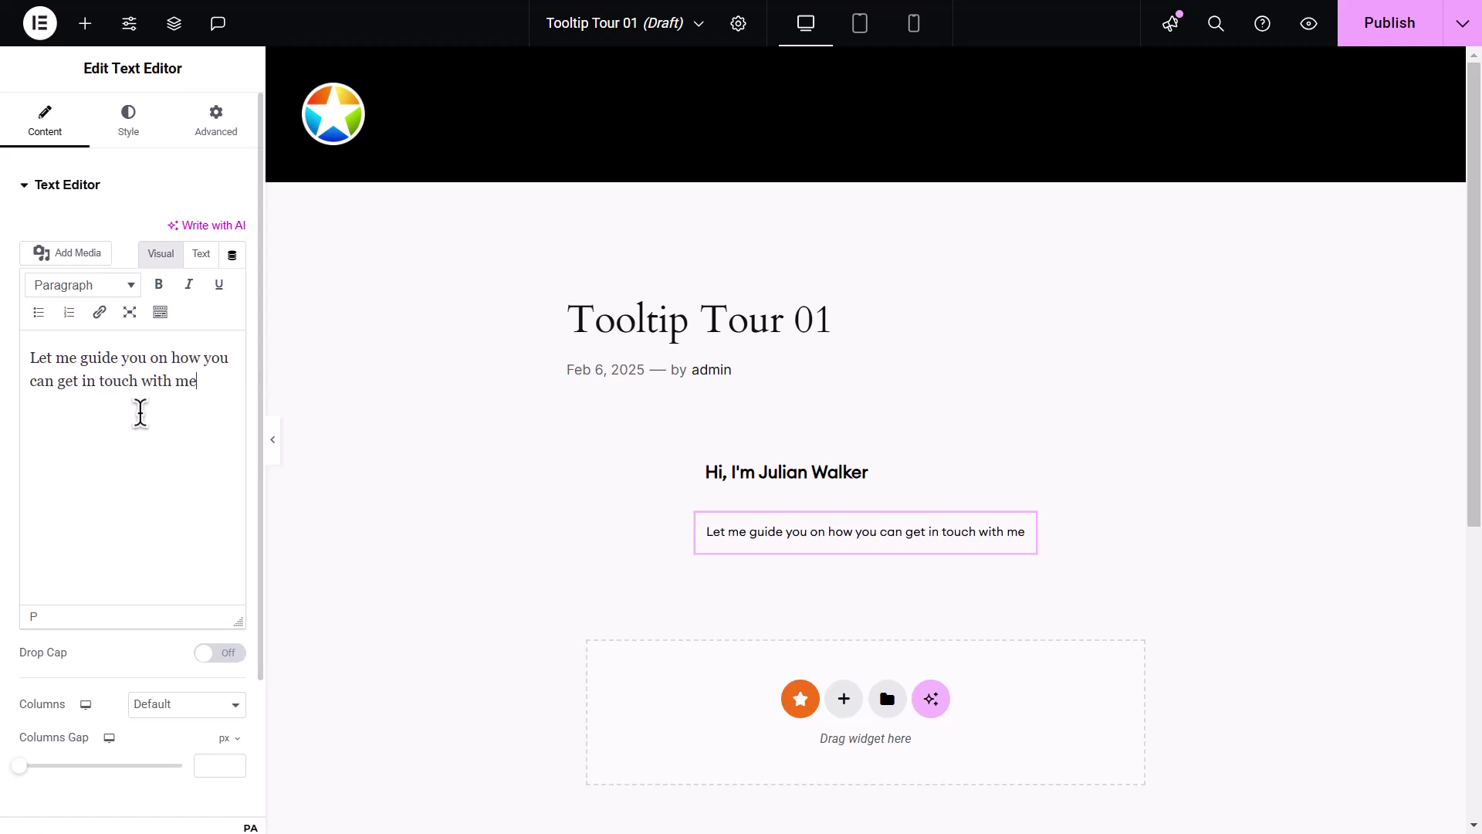
- Set the paragraph text colour to #E3DAC3
{"action": "left_click", "coordinate": [120, 136]}
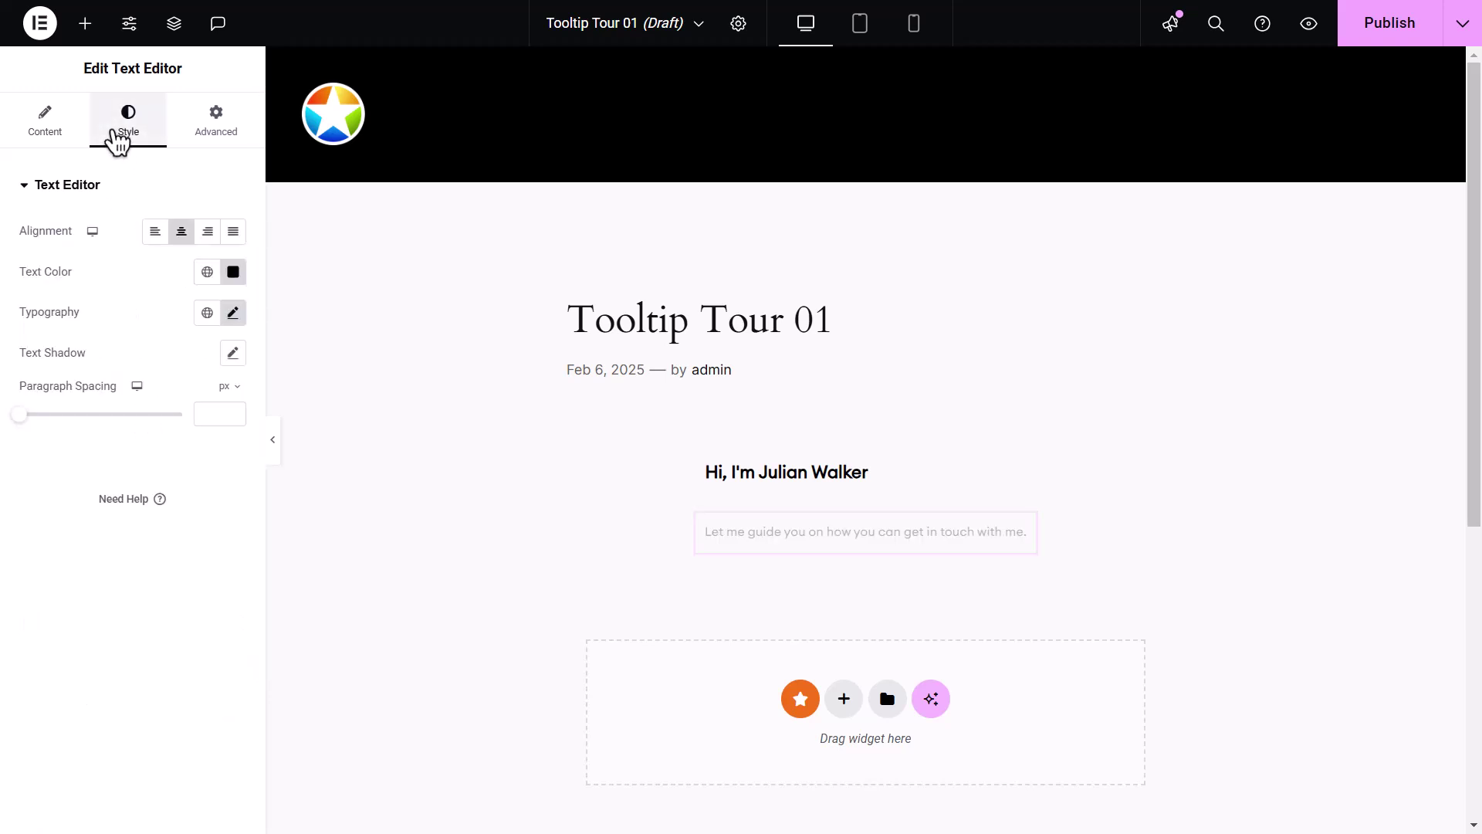
{"action": "left_click", "coordinate": [236, 279]}
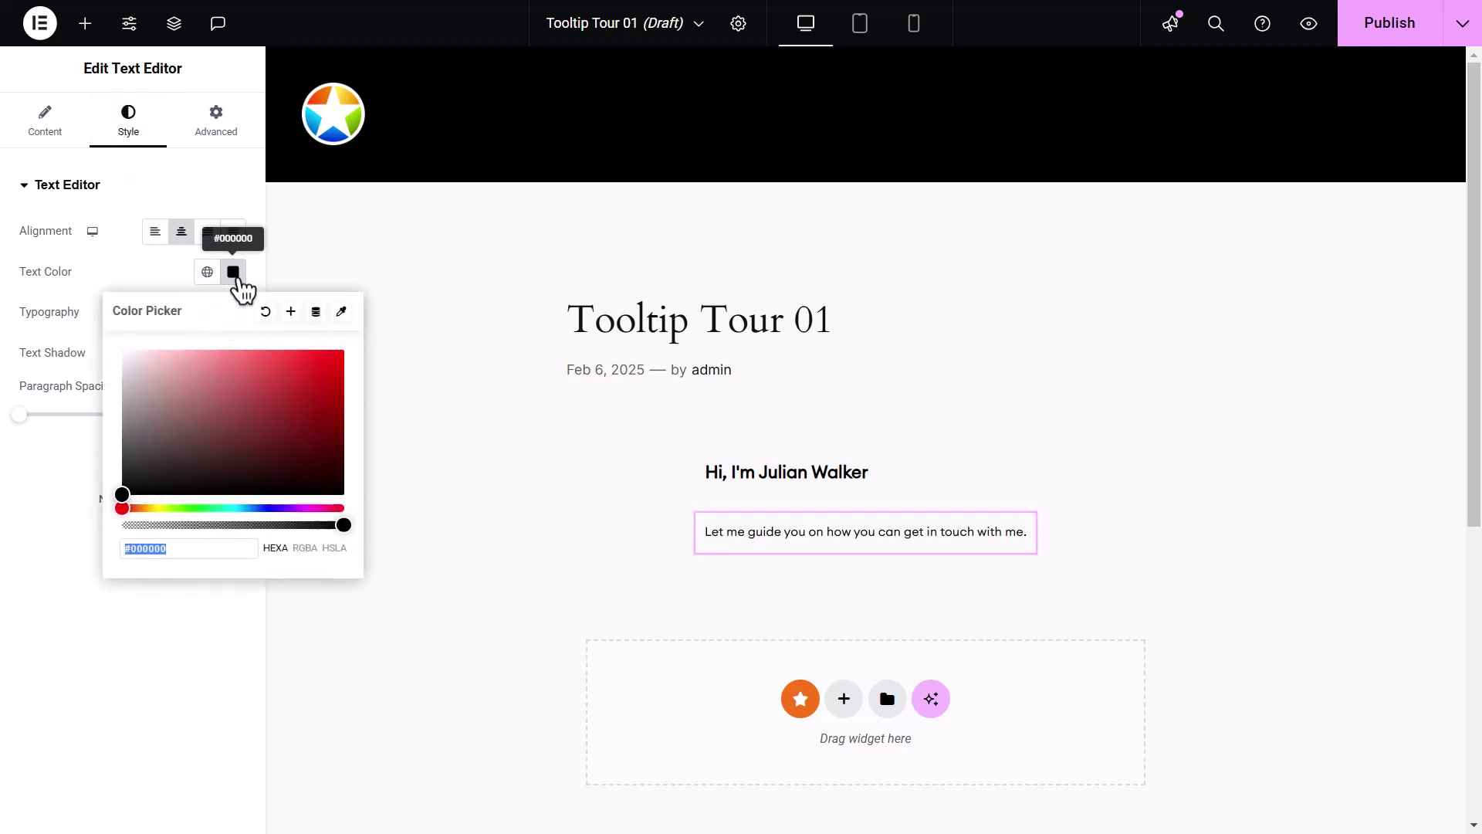
{"action": "type", "text": "#E3DAC3"}
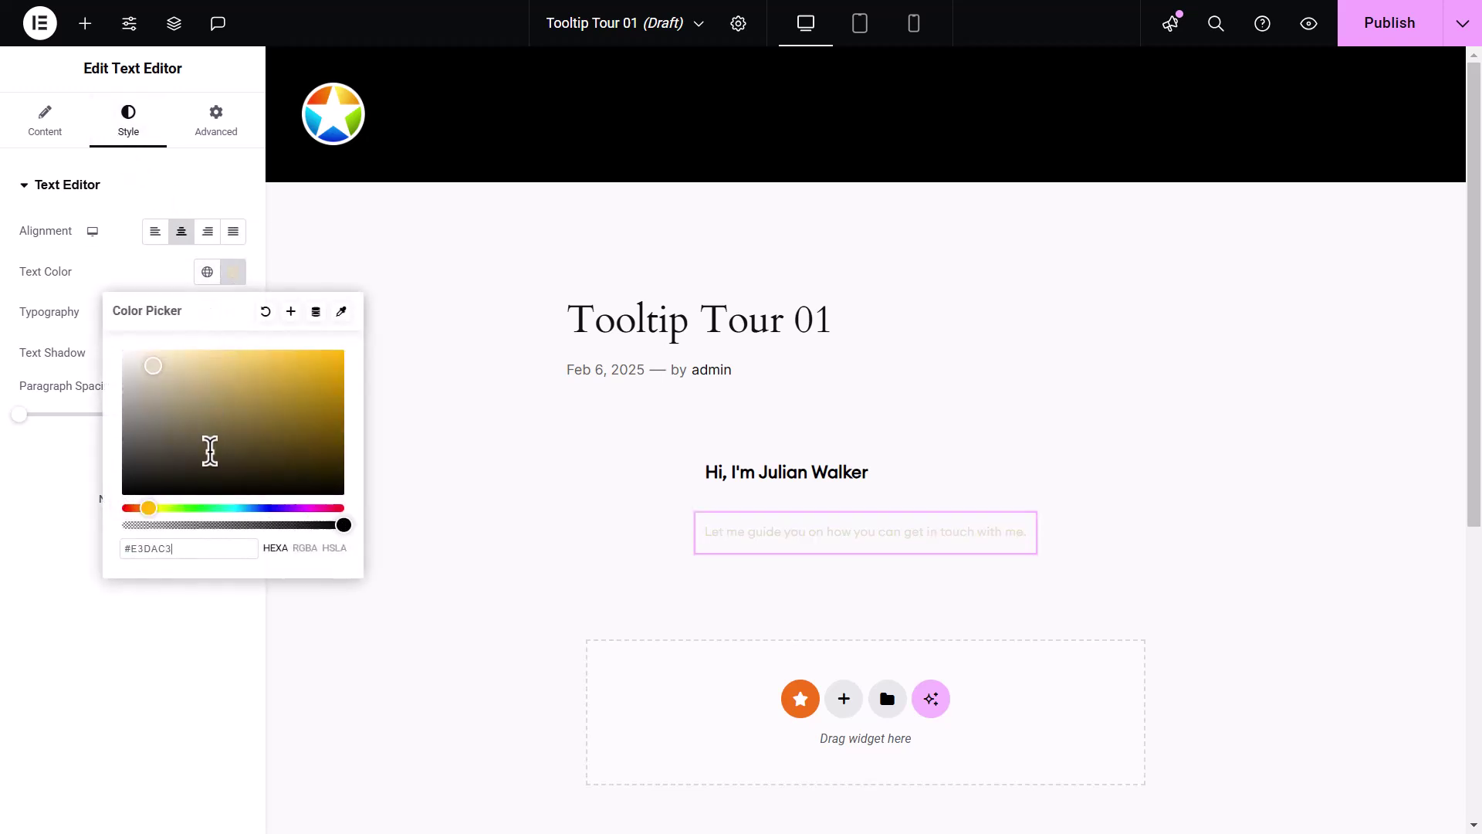
{"action": "triple_click", "coordinate": [195, 549]}
{"action": "key", "text": "ctrl+c"}
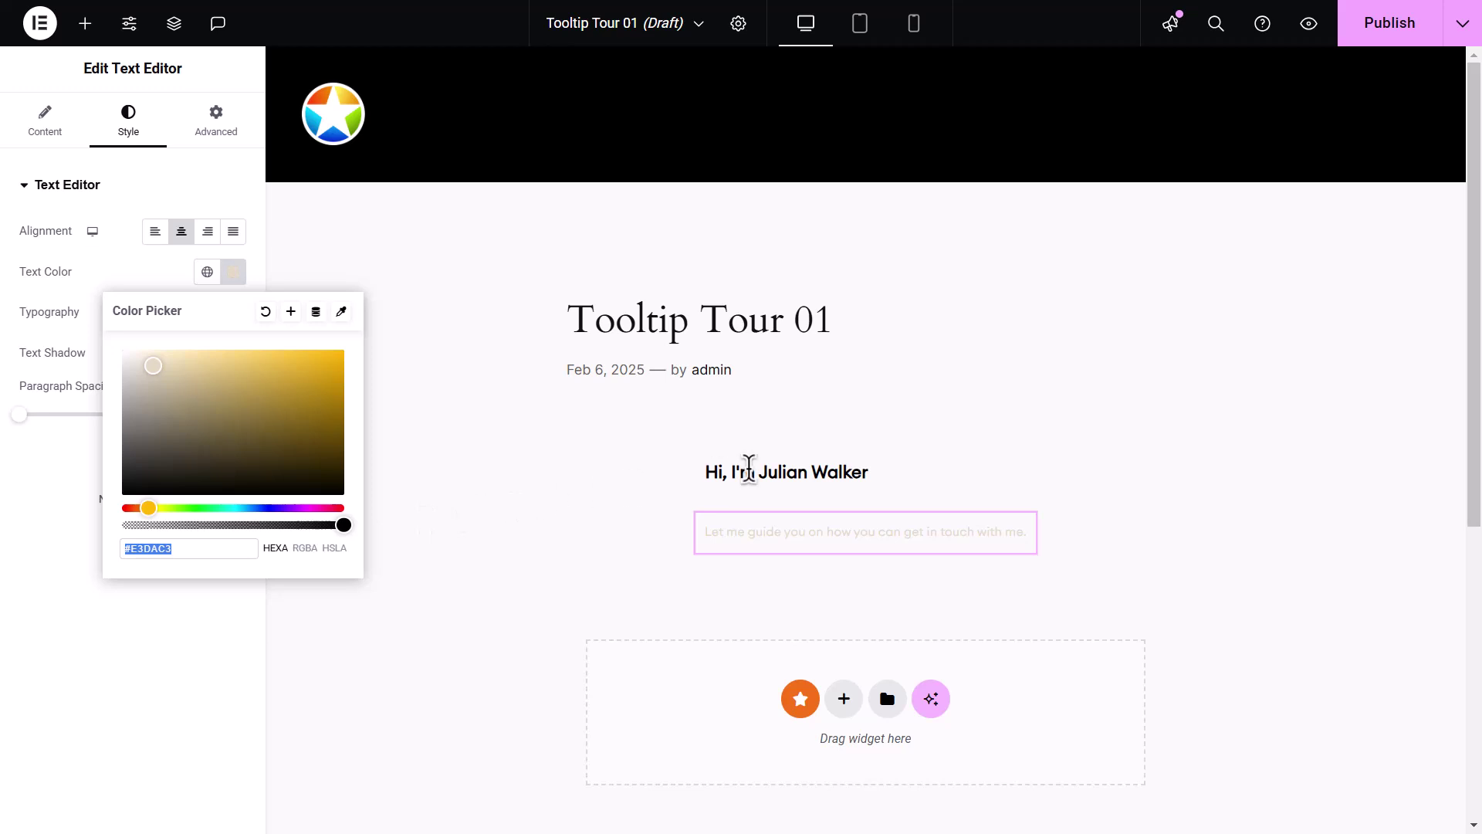
- Apply #E3DAC3 to the greeting heading and select the container's gap value
{"action": "left_click", "coordinate": [737, 466]}
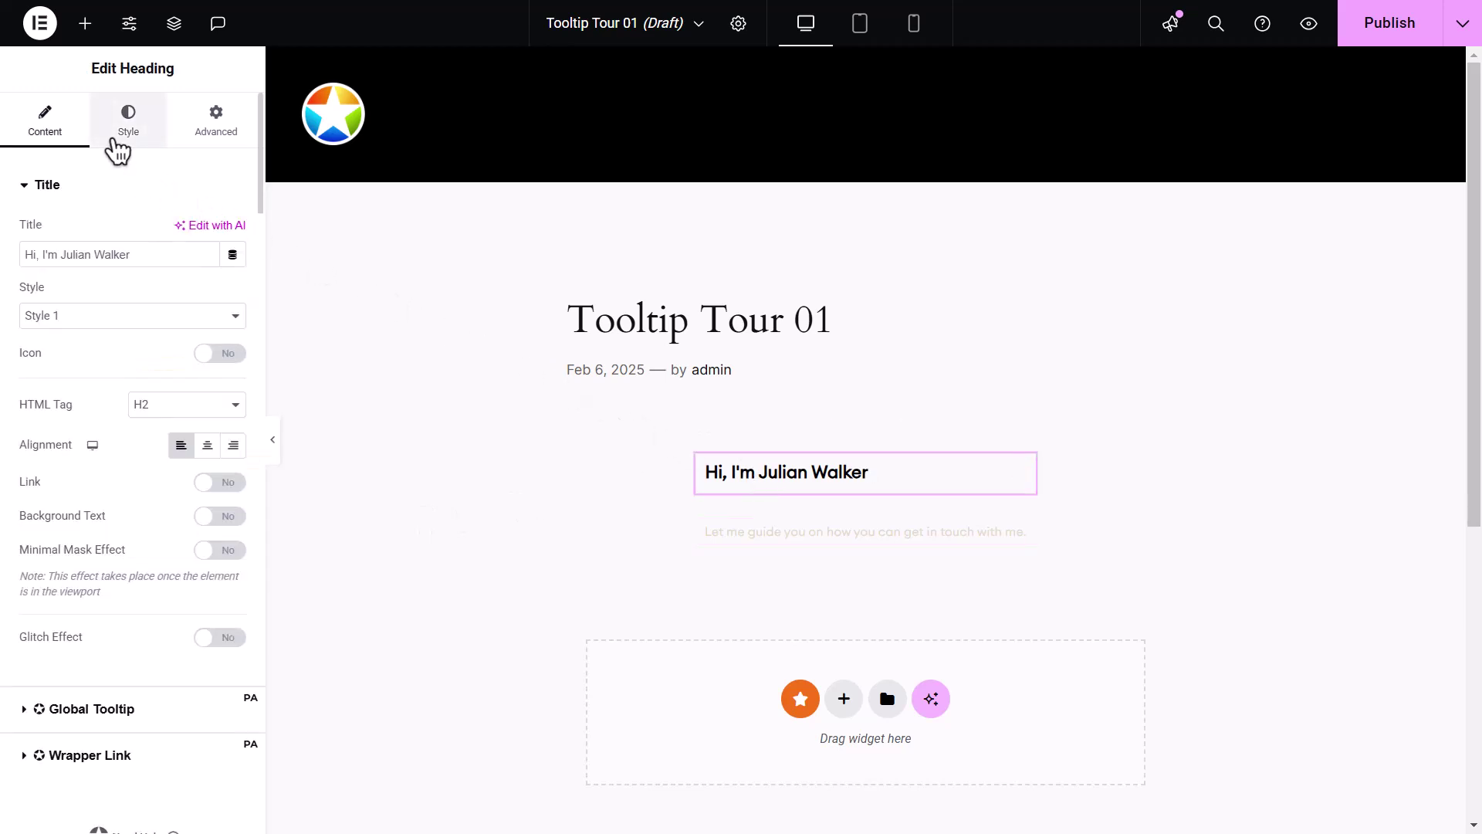
{"action": "left_click", "coordinate": [115, 141]}
{"action": "left_click", "coordinate": [234, 232]}
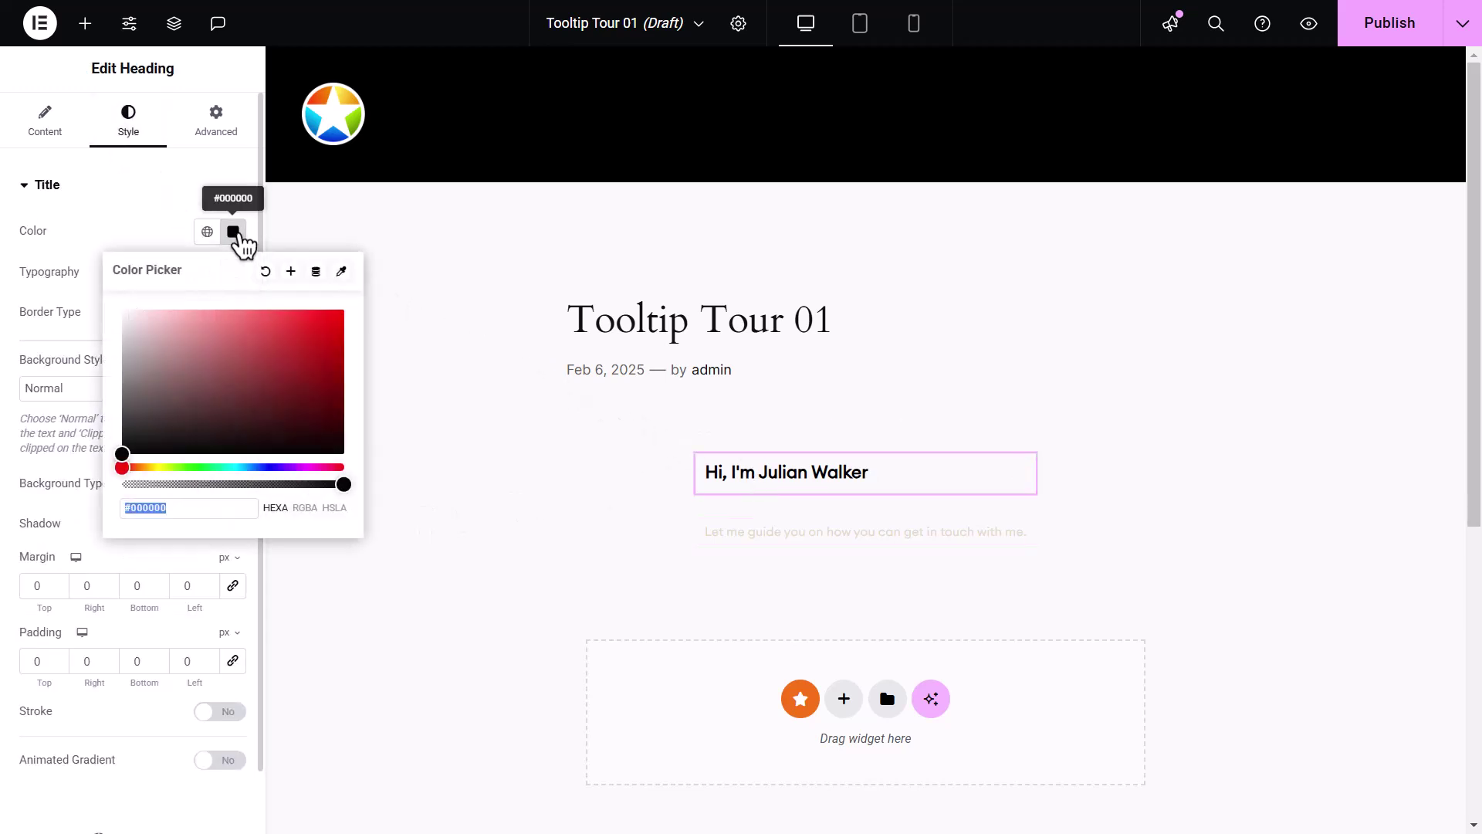
{"action": "key", "text": "ctrl+v"}
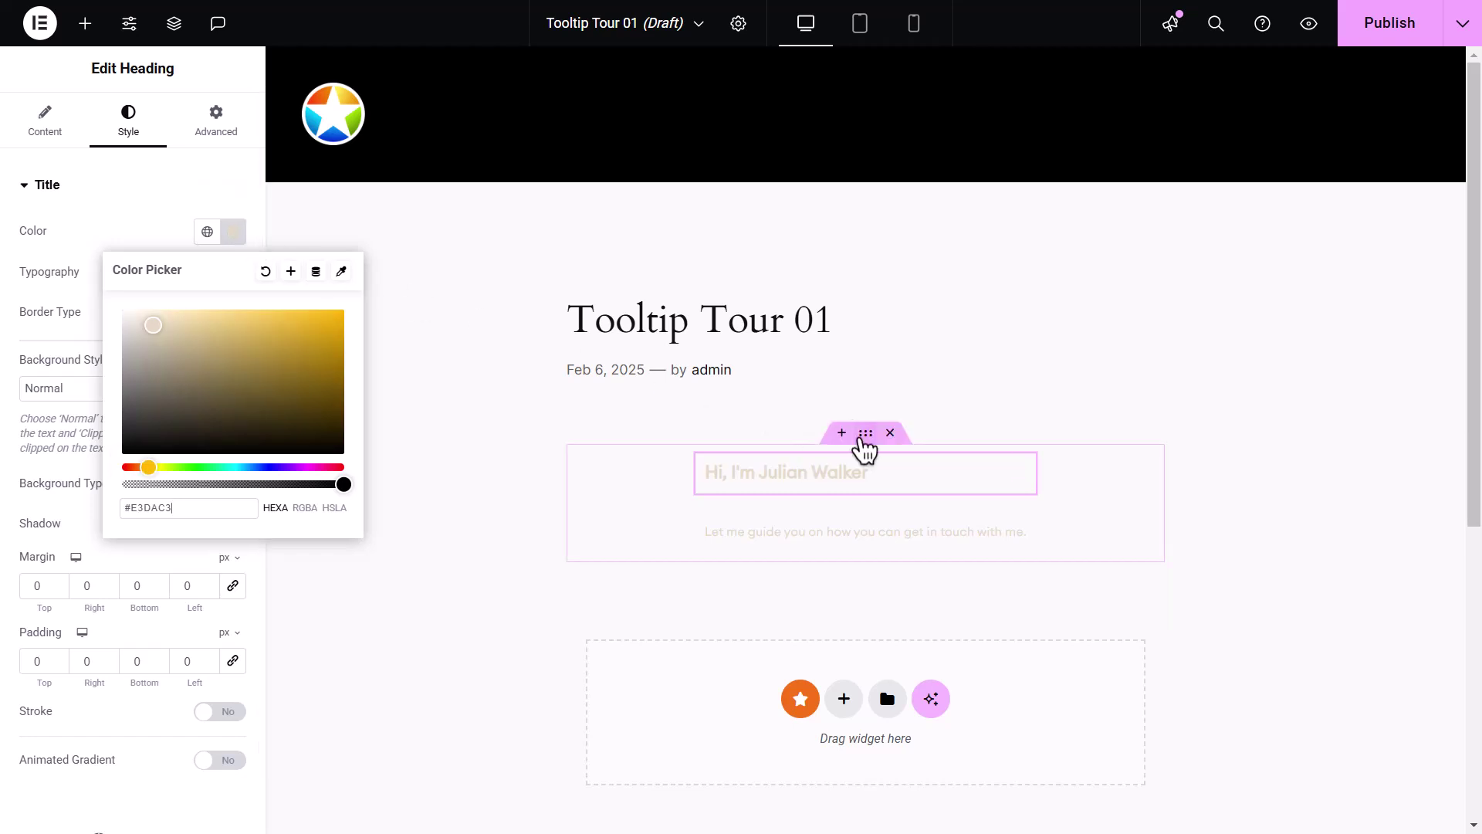
{"action": "left_click", "coordinate": [865, 435]}
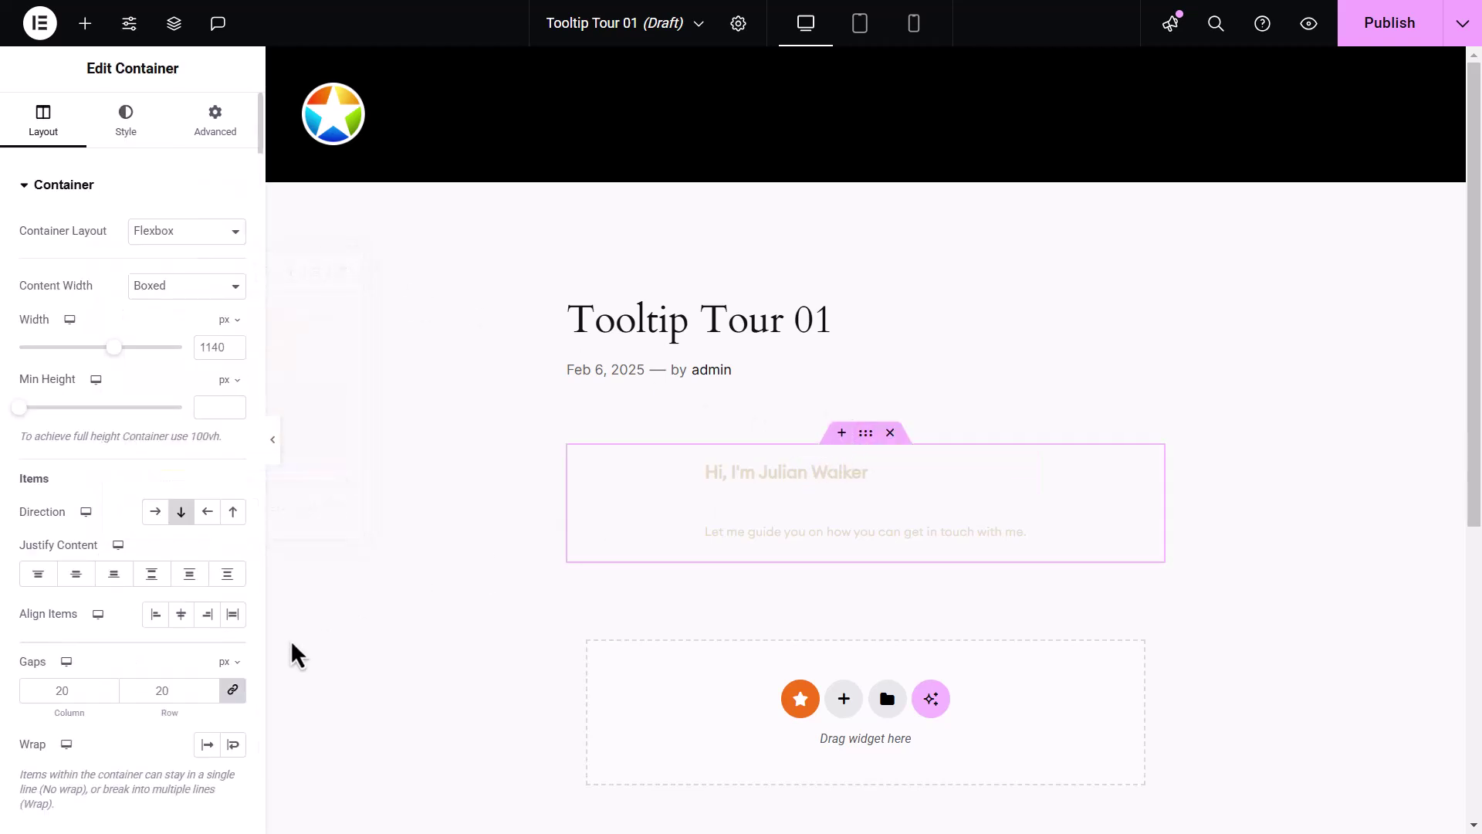
{"action": "double_click", "coordinate": [143, 689]}
- Set the container gap to 0 and add a Premium Addons button labelled 'Next' under the text
{"action": "type", "text": "0"}
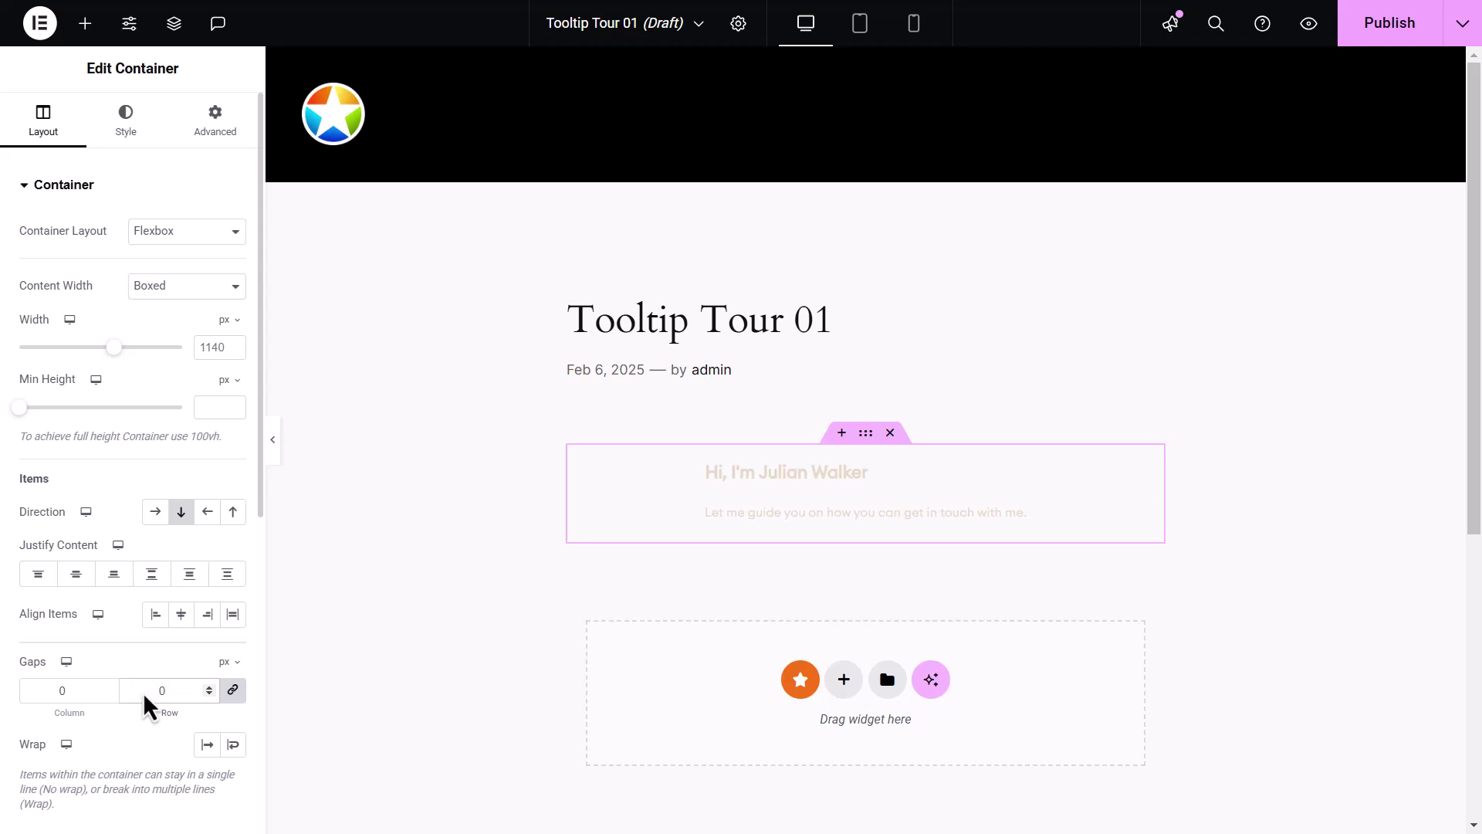
{"action": "left_click", "coordinate": [85, 23]}
{"action": "type", "text": "B"}
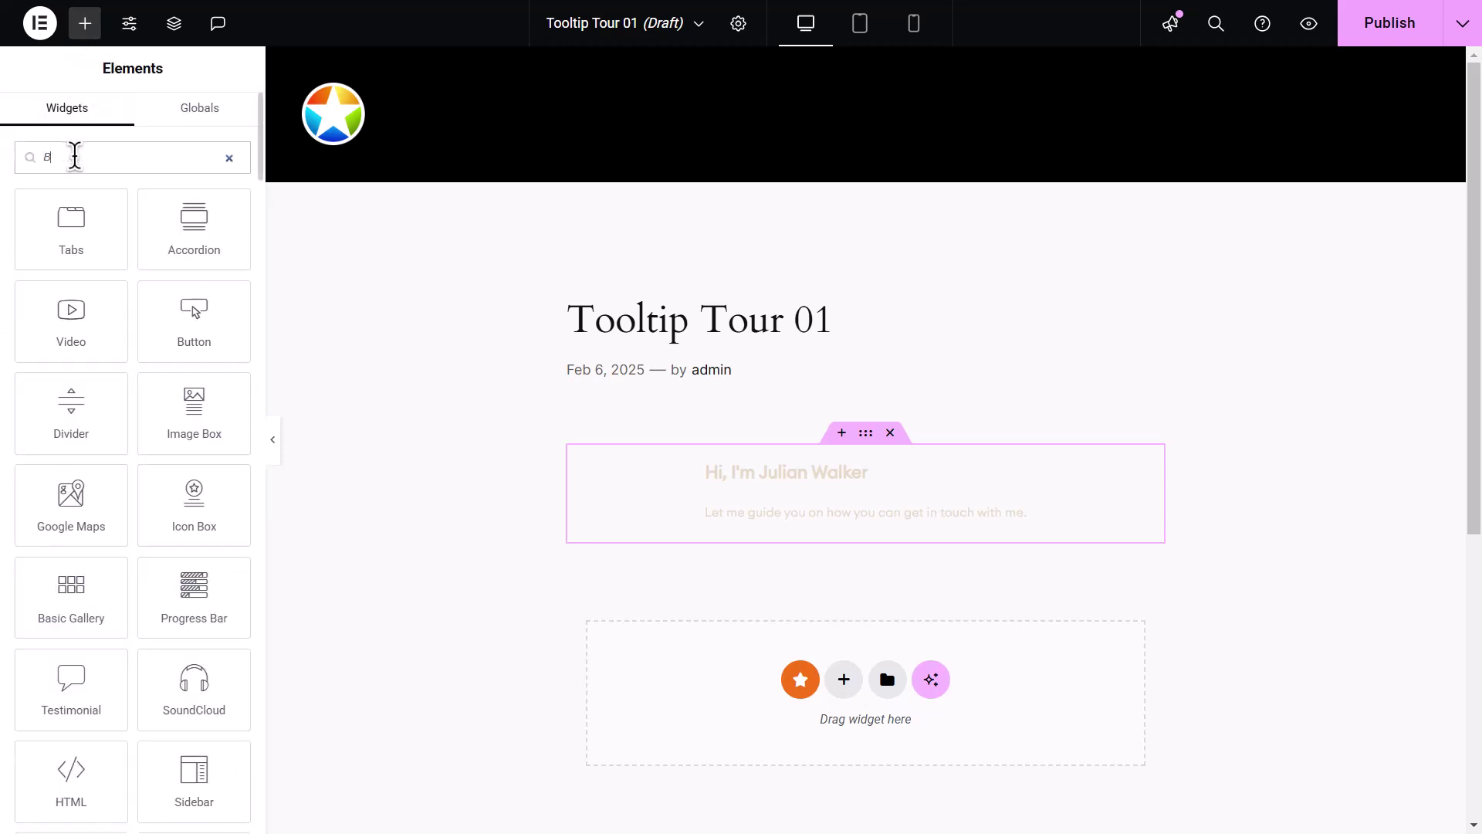
{"action": "type", "text": "utton"}
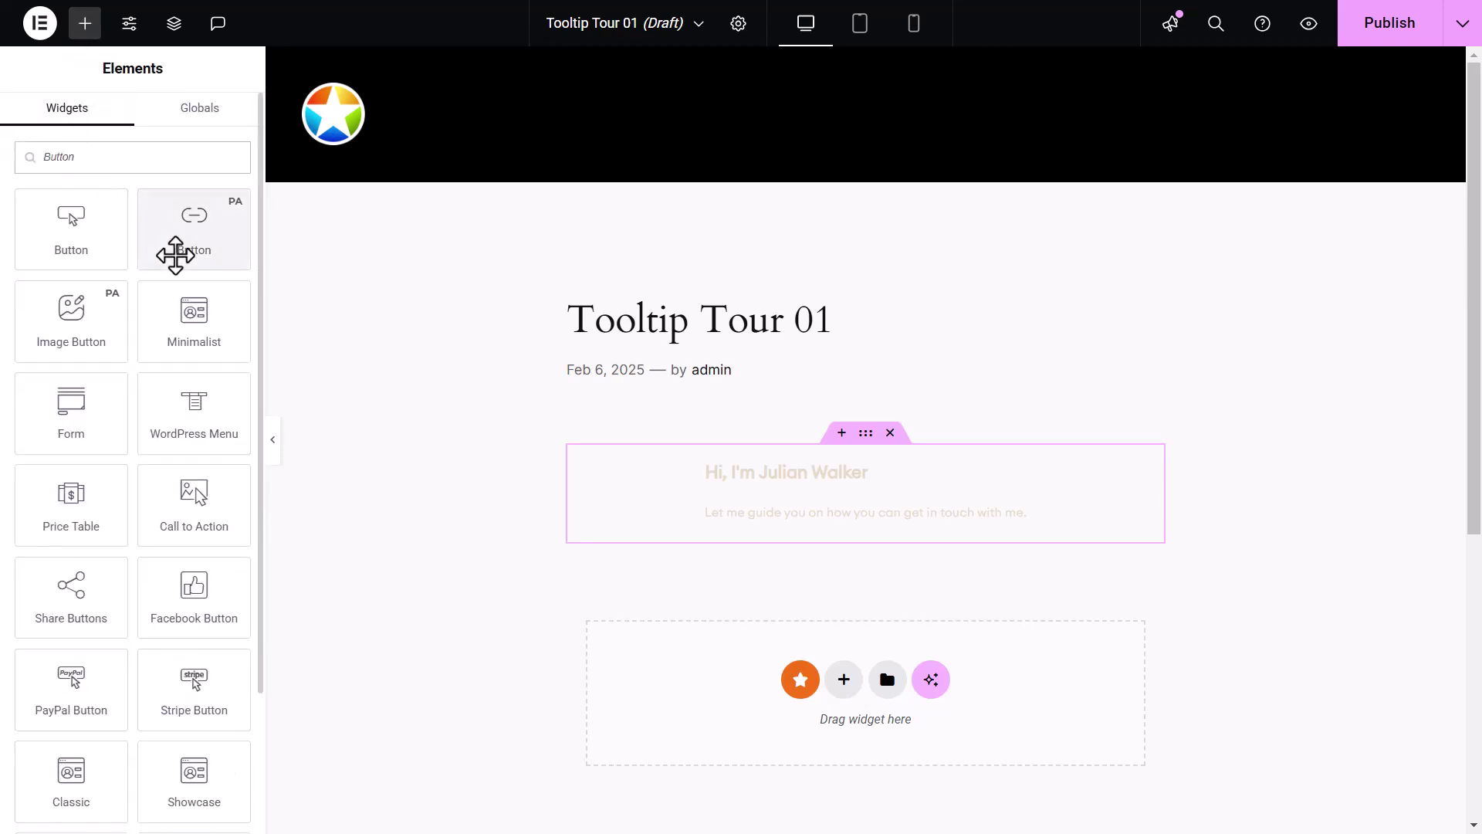
{"action": "left_click_drag", "start_coordinate": [173, 255], "coordinate": [876, 538]}
{"action": "type", "text": "Next"}
- Give the button the CSS class tooltip-2 and publish the template
{"action": "left_click", "coordinate": [218, 117]}
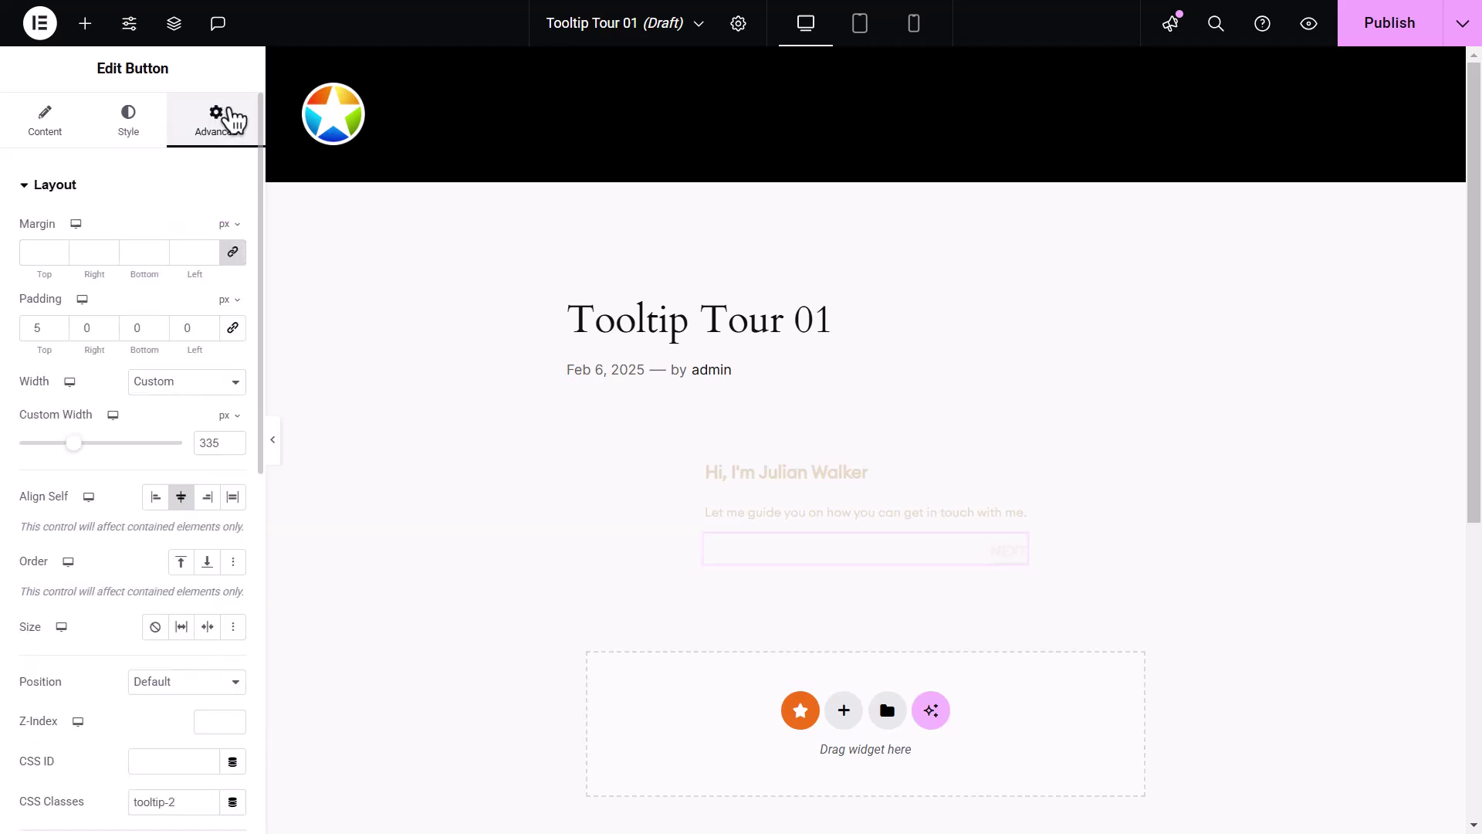
{"action": "scroll", "coordinate": [208, 386], "scroll_direction": "down", "scroll_amount": 2}
{"action": "scroll", "coordinate": [210, 386], "scroll_direction": "down", "scroll_amount": 2}
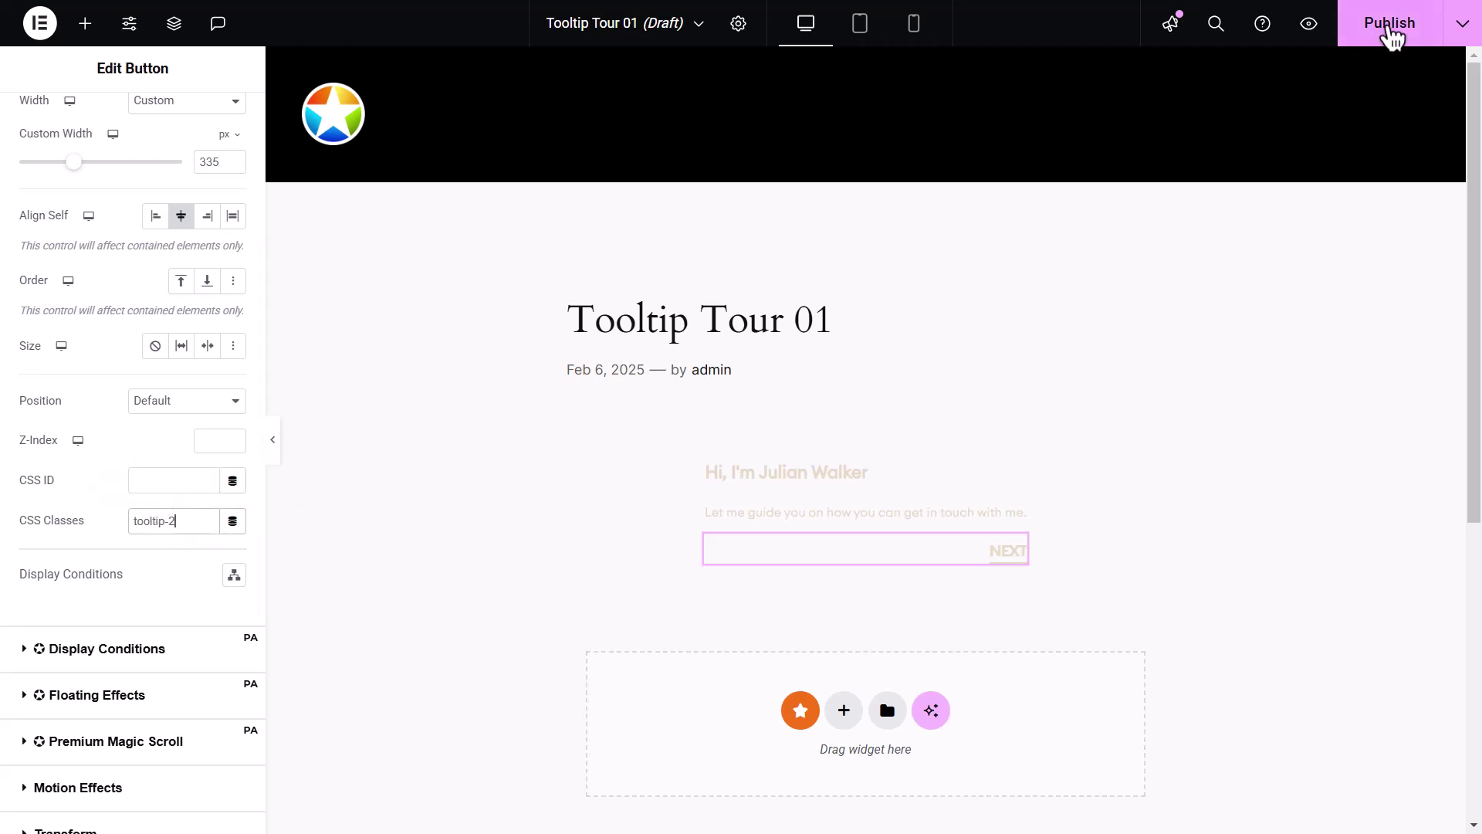
{"action": "left_click", "coordinate": [1392, 32]}
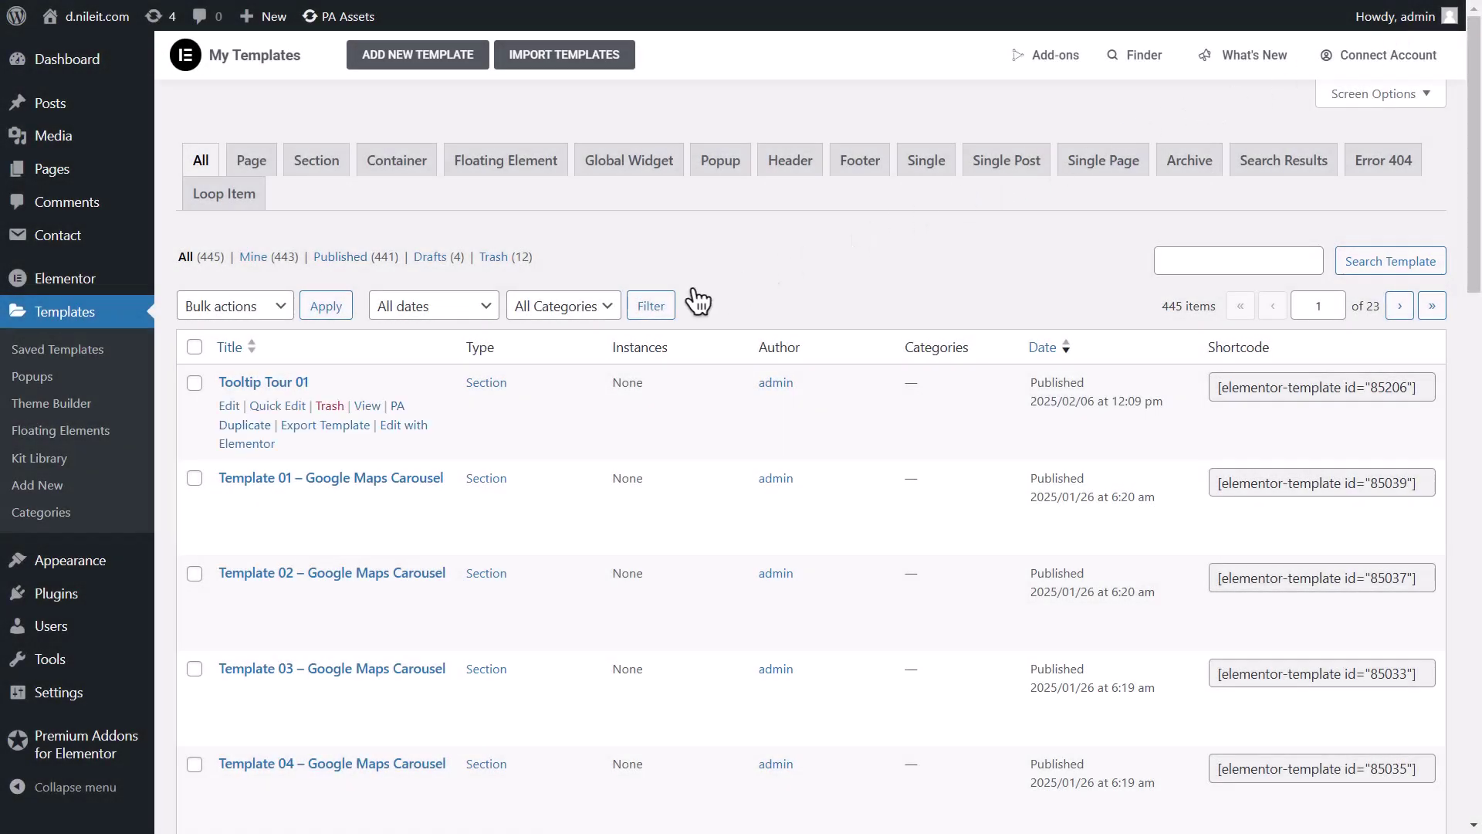
- Duplicate Tooltip Tour 01 and retitle the copy 'Tooltip Tour 02'
{"action": "left_click", "coordinate": [397, 406]}
{"action": "left_click", "coordinate": [294, 424]}
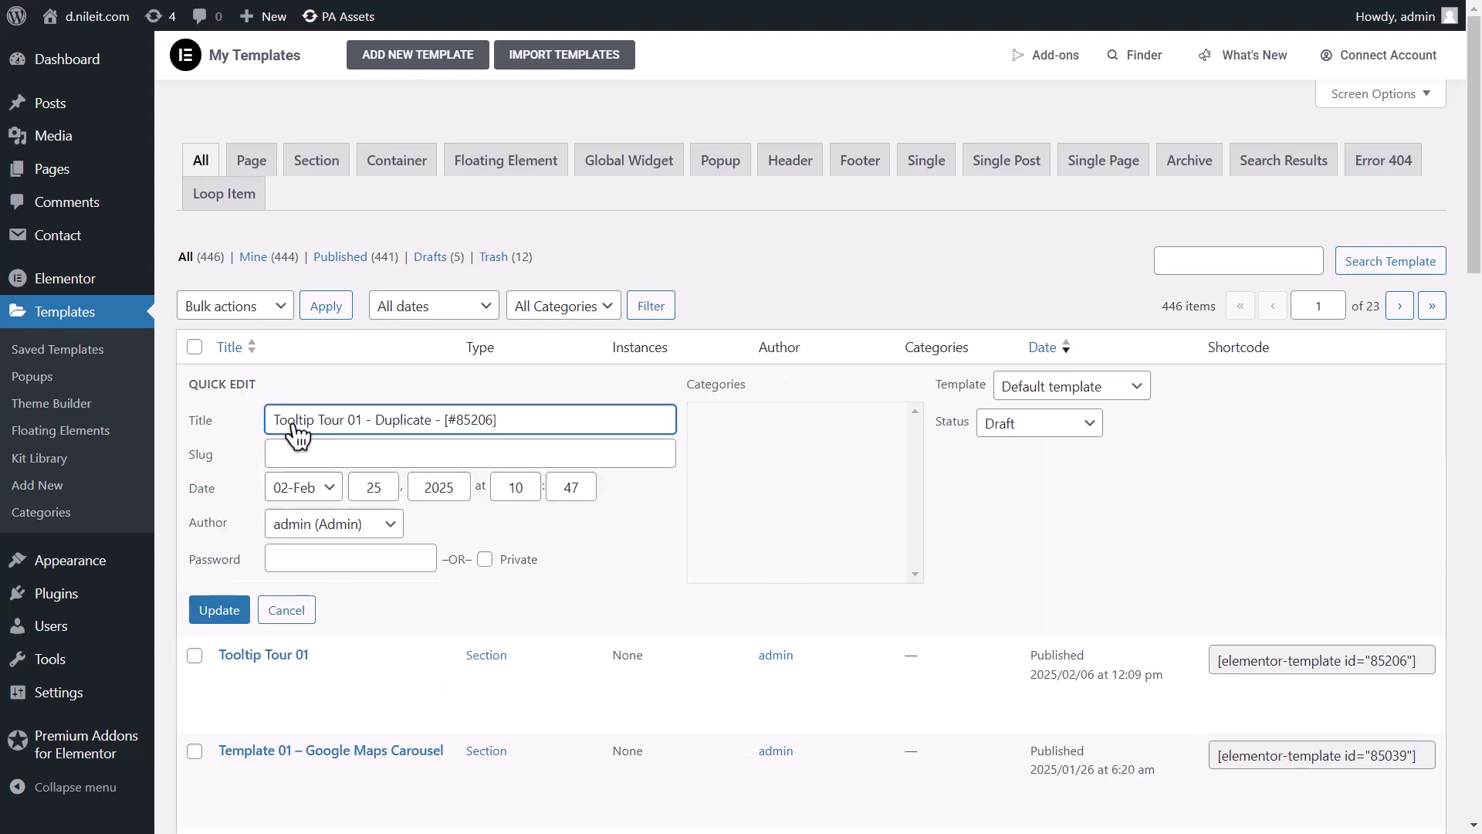
{"action": "left_click_drag", "start_coordinate": [355, 420], "coordinate": [529, 427]}
{"action": "type", "text": "2"}
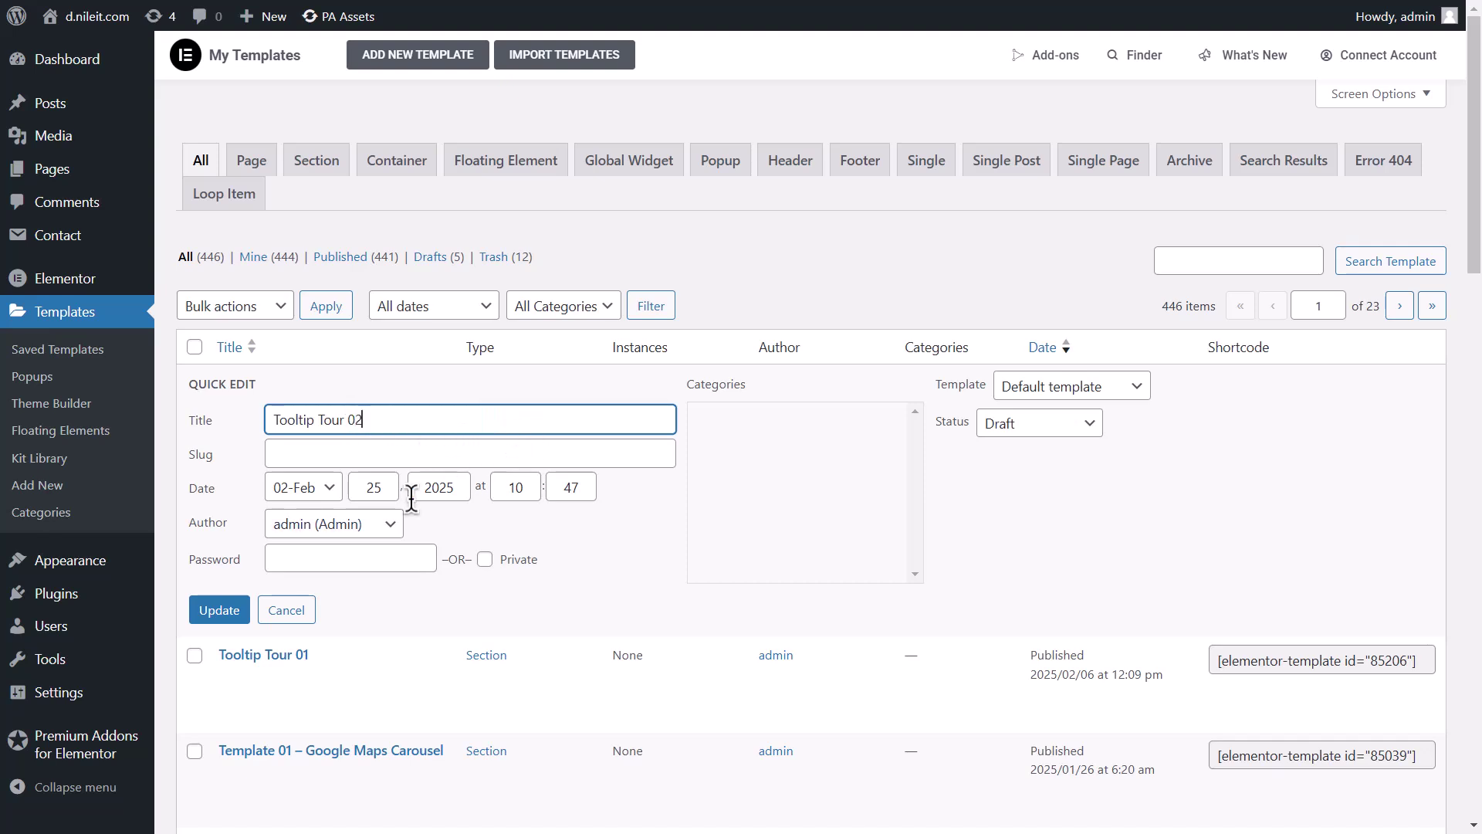
{"action": "left_click", "coordinate": [230, 612]}
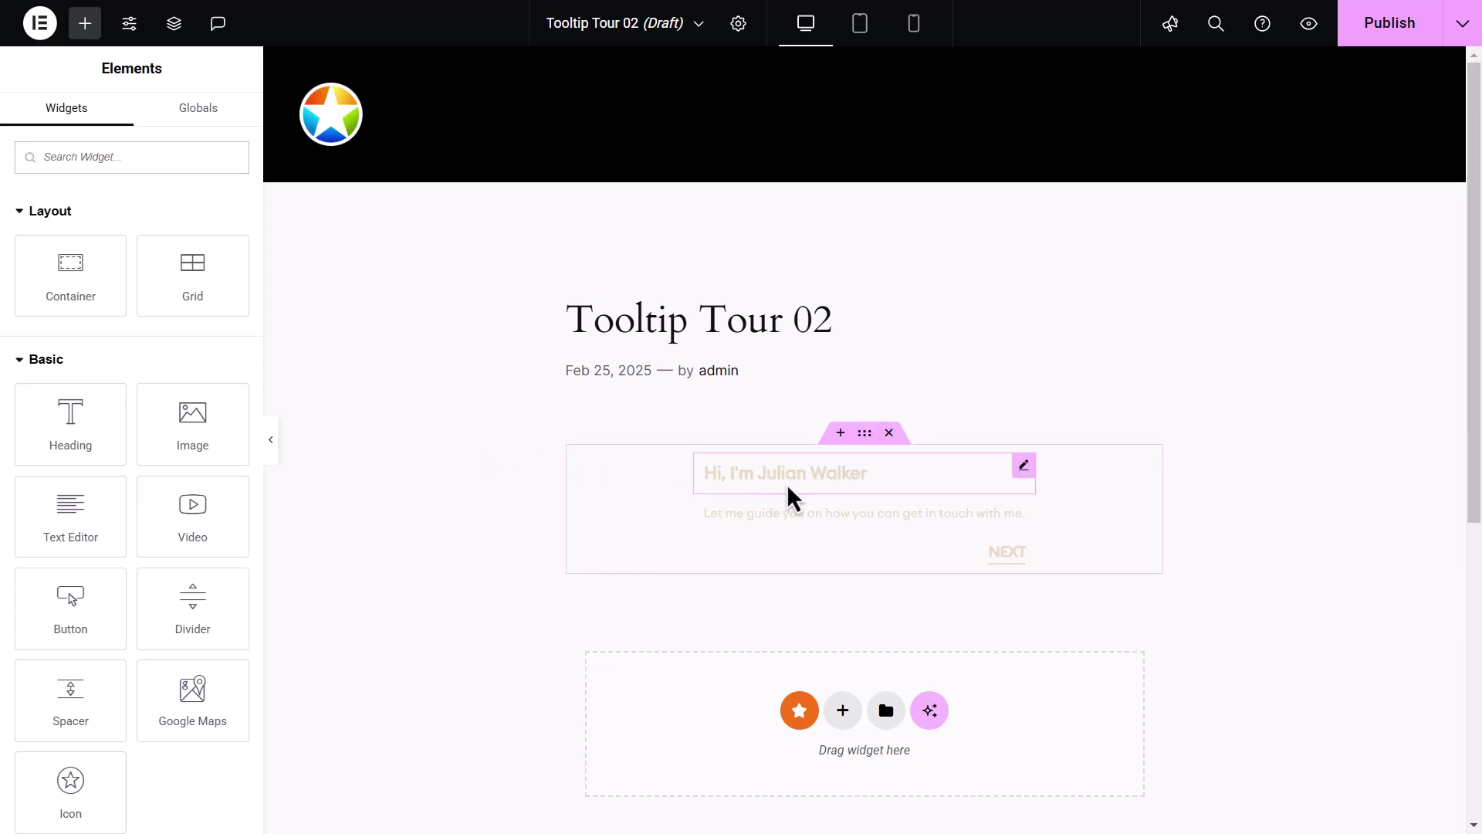
- Change the NEXT button's CSS class from tooltip-2 to tooltip-3 and publish Tooltip Tour 02
{"action": "left_click", "coordinate": [791, 484]}
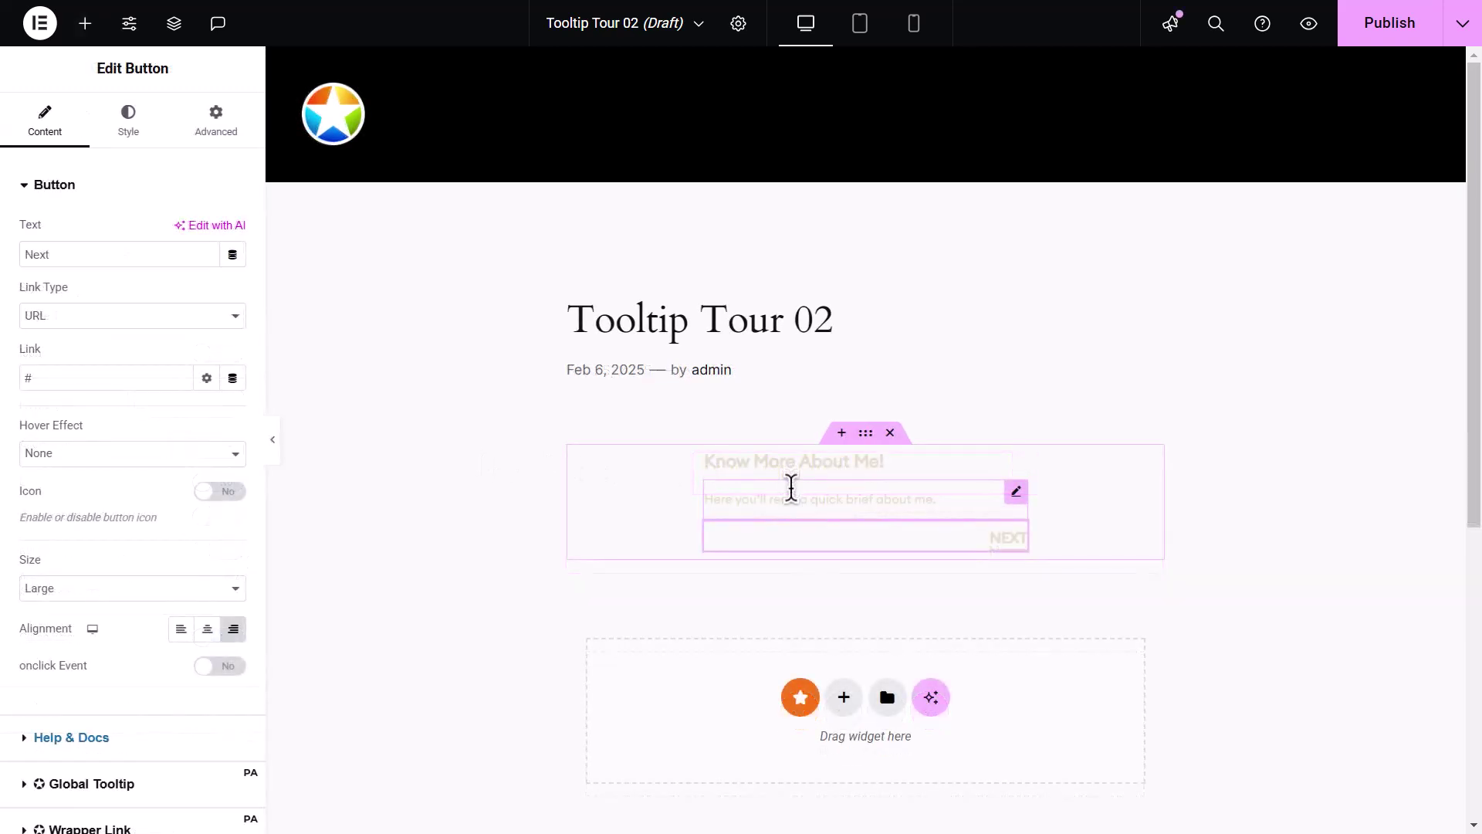
{"action": "left_click", "coordinate": [225, 131]}
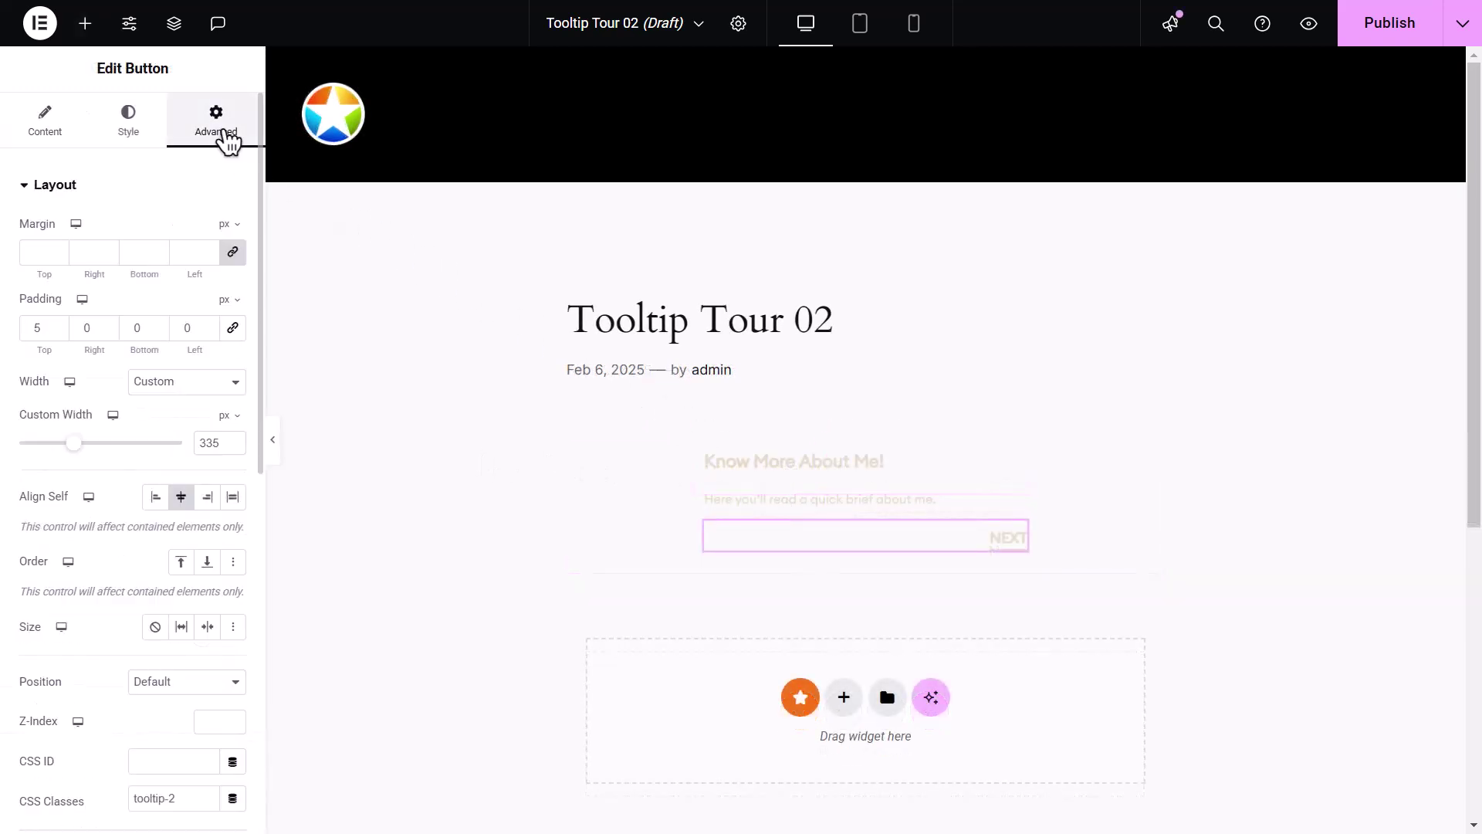
{"action": "scroll", "coordinate": [199, 584], "scroll_direction": "down", "scroll_amount": 3}
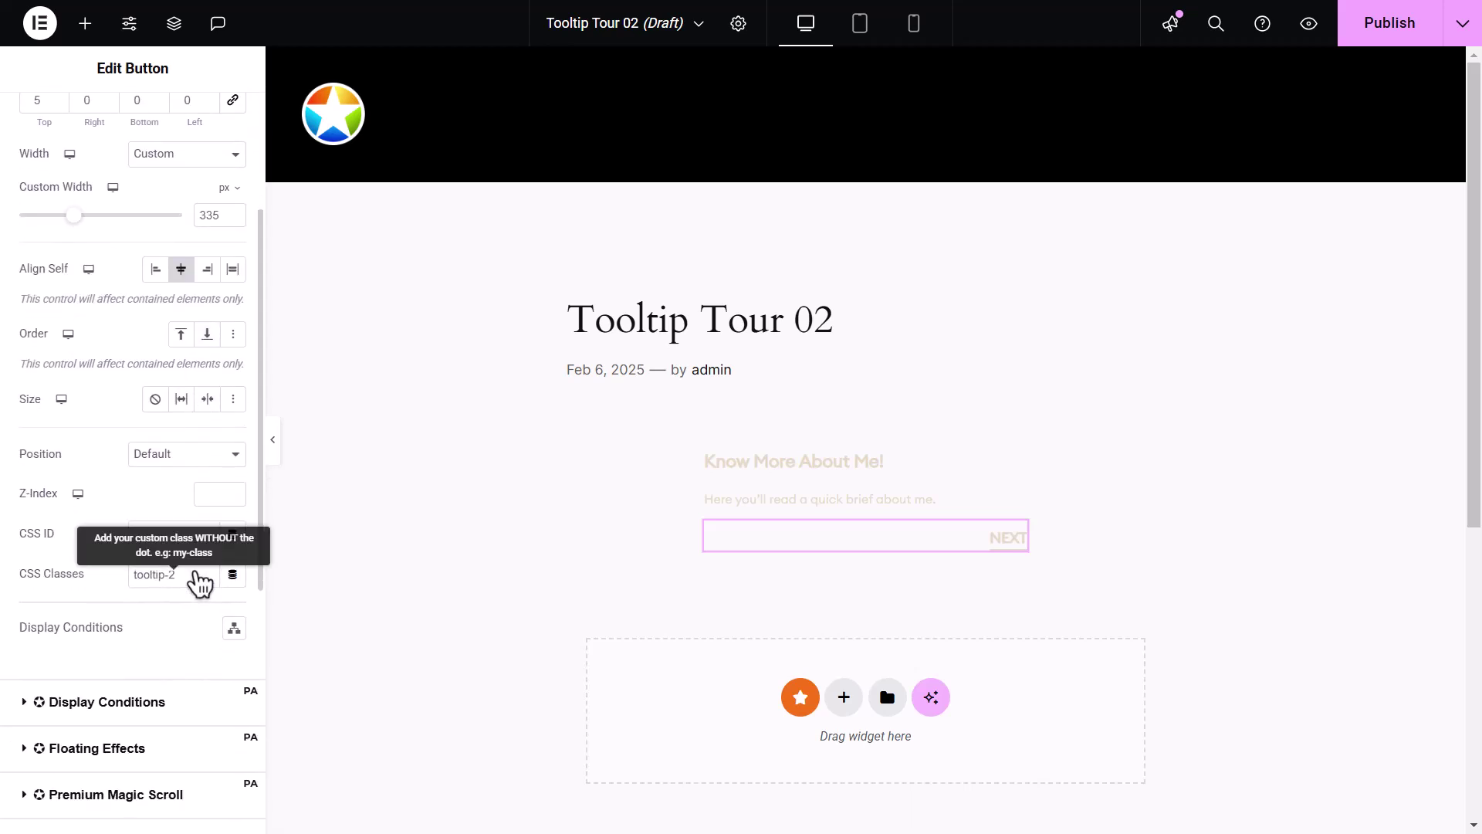
{"action": "left_click", "coordinate": [194, 573]}
{"action": "key", "text": "ctrl+a"}
{"action": "key", "text": "BackSpace"}
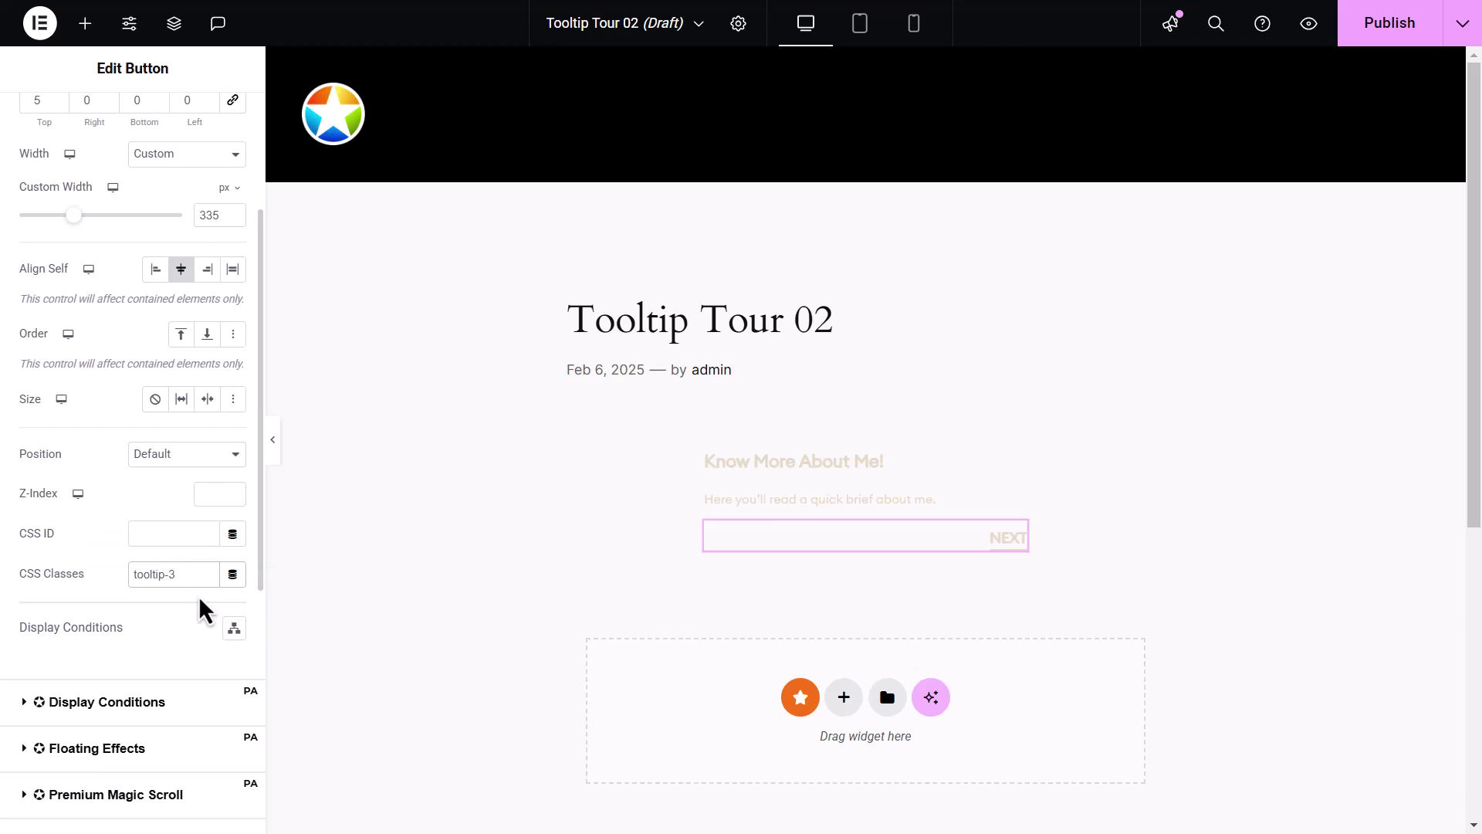
{"action": "left_click", "coordinate": [1383, 25]}
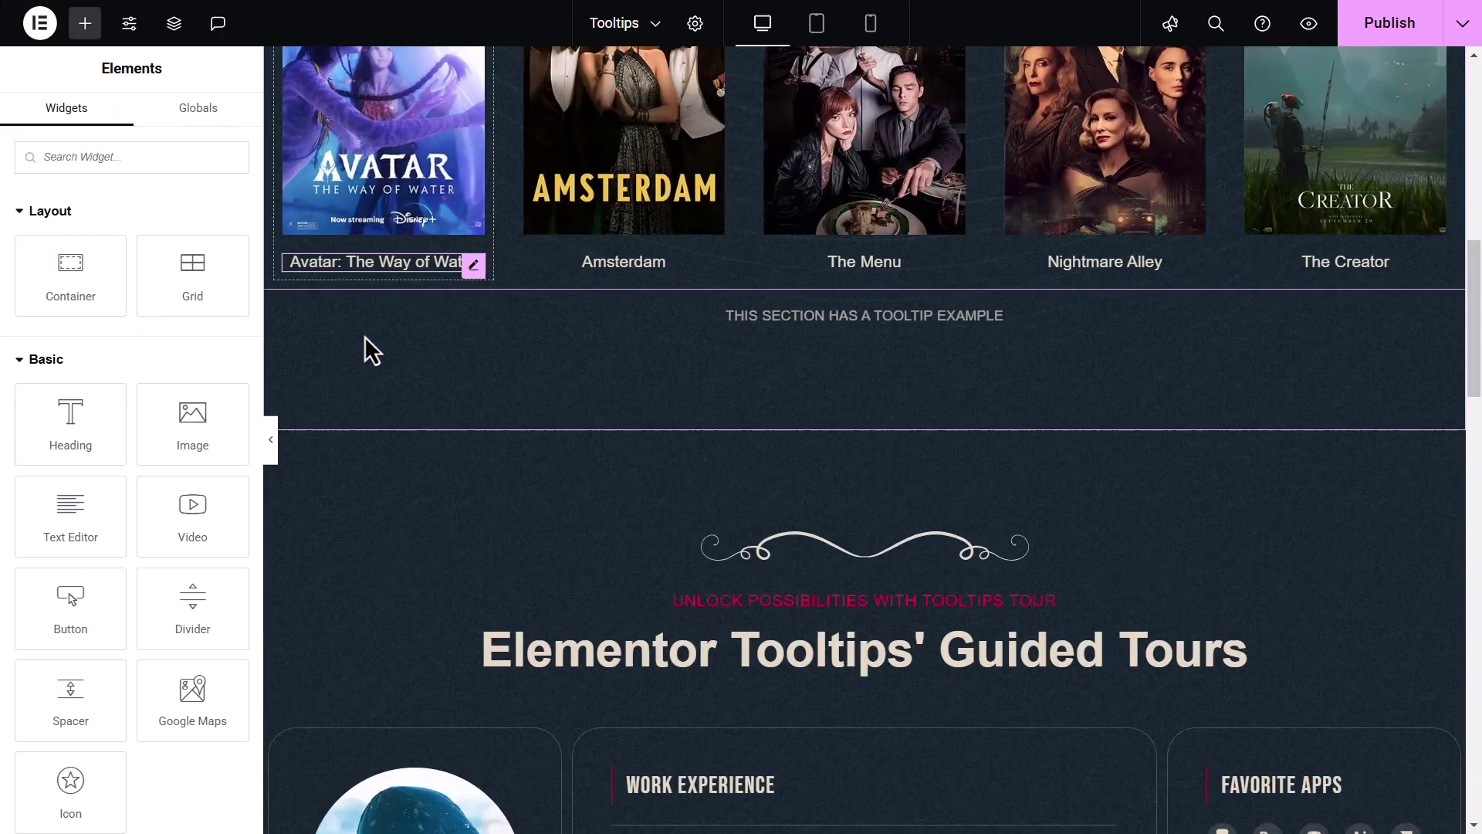
- Make the Elementor template Tooltip Tour 01 the profile photo's global tooltip content
{"action": "left_click", "coordinate": [365, 337]}
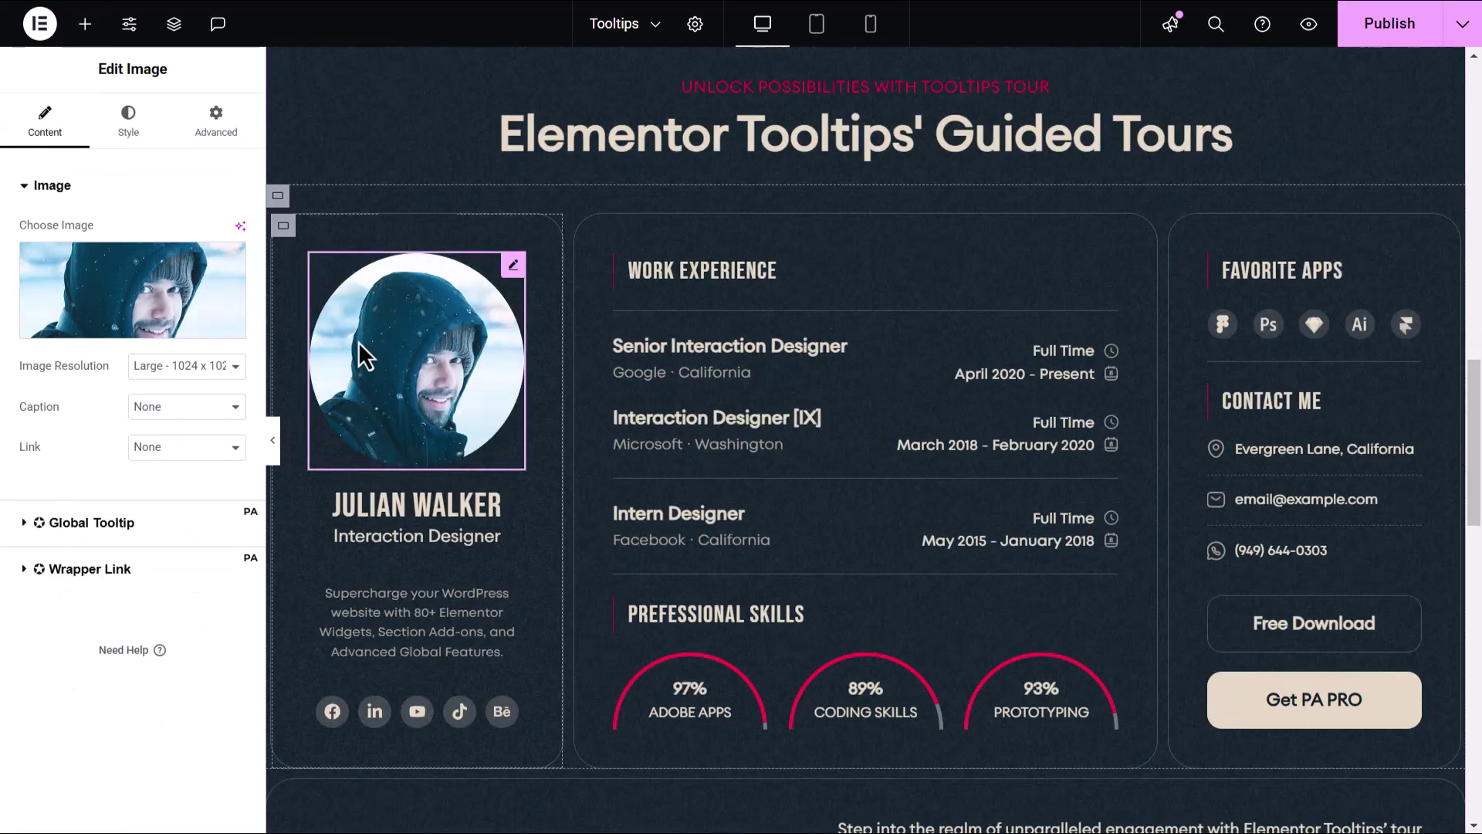
{"action": "left_click", "coordinate": [179, 538]}
{"action": "left_click", "coordinate": [197, 563]}
{"action": "left_click", "coordinate": [193, 658]}
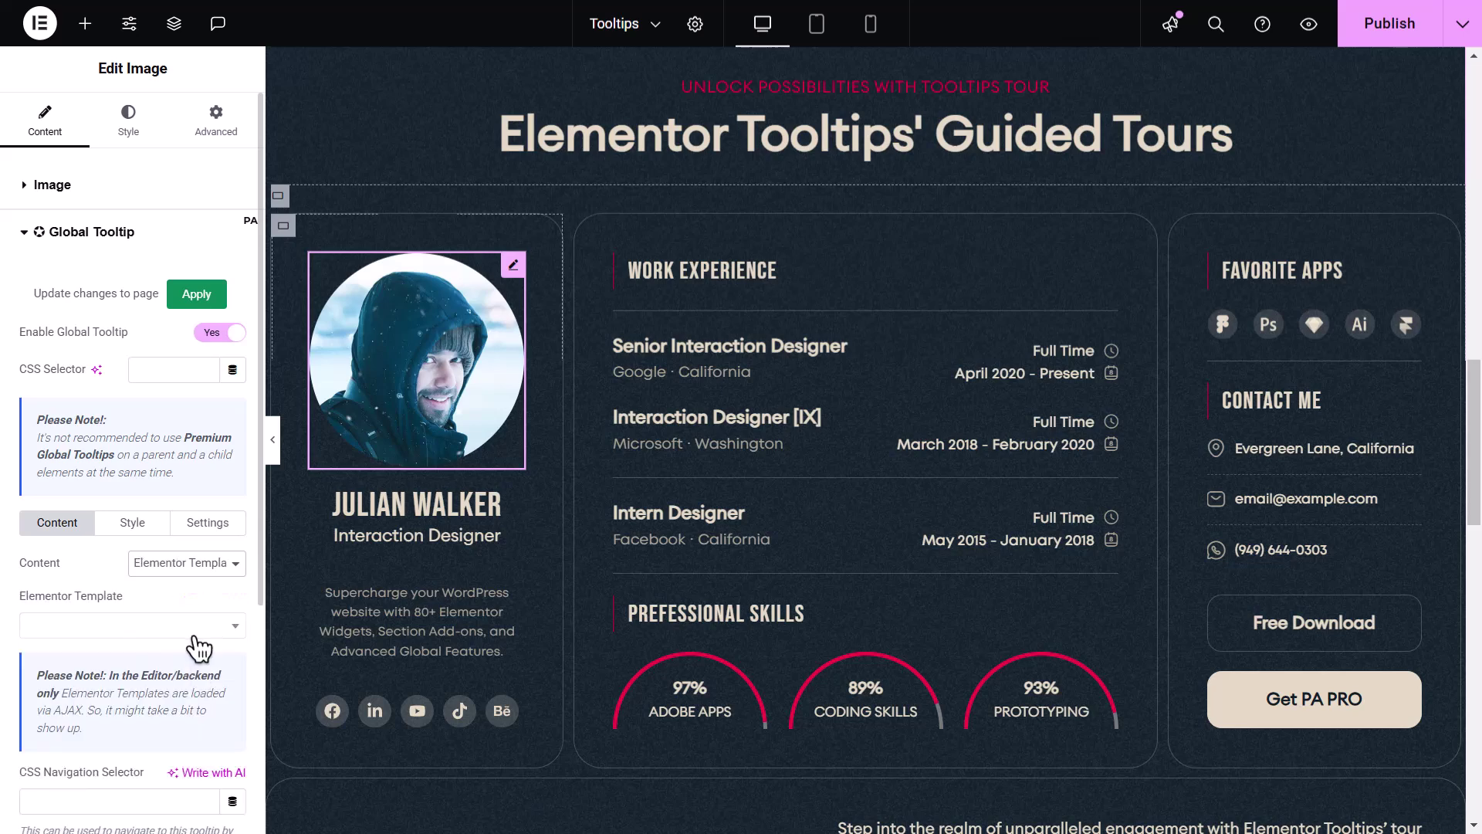
{"action": "left_click", "coordinate": [193, 627]}
{"action": "left_click", "coordinate": [200, 431]}
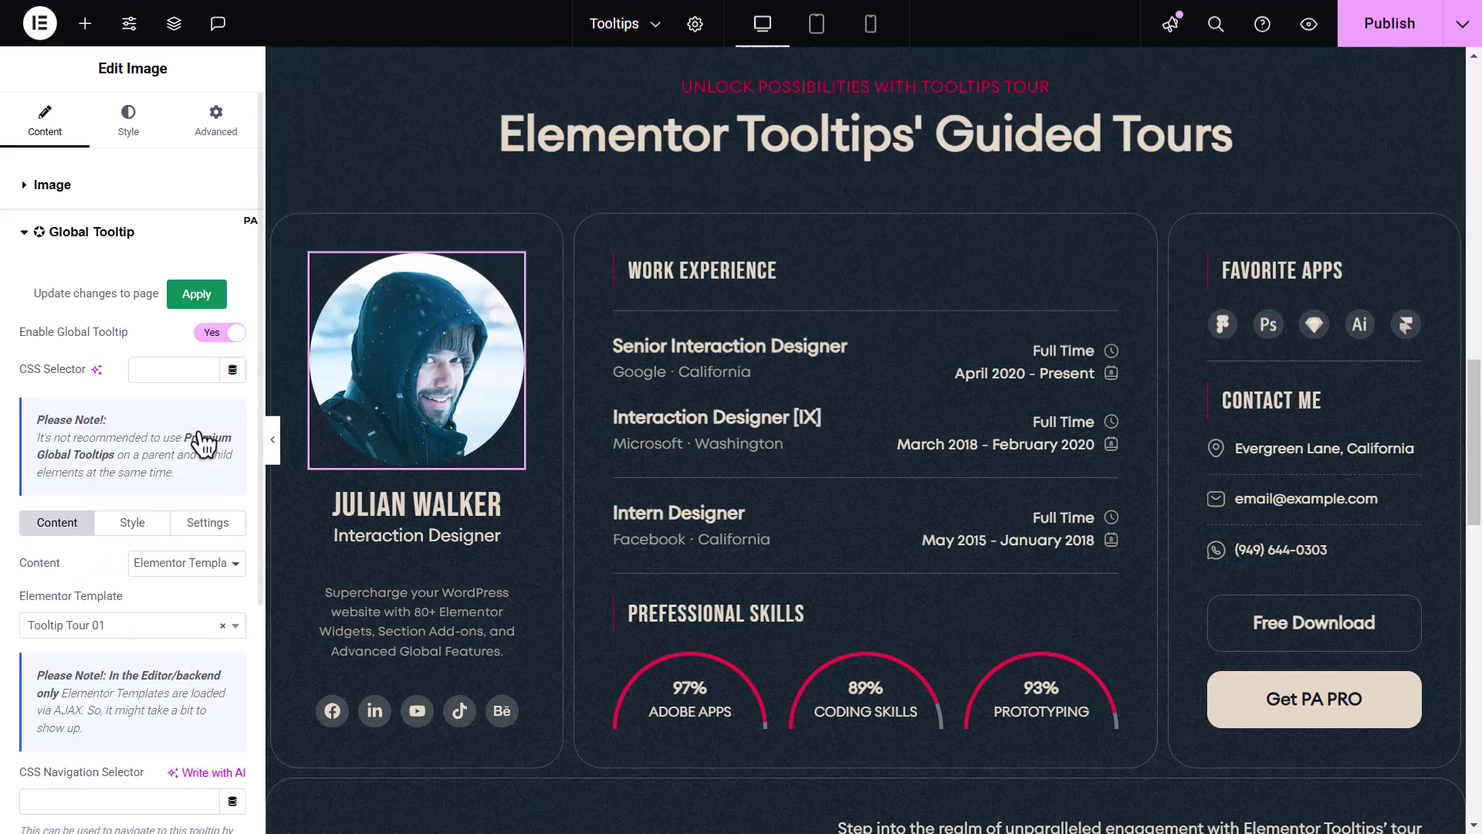
- Preview the photo tooltip, then enter tooltip-1 as its navigation selector
{"action": "left_click", "coordinate": [273, 457]}
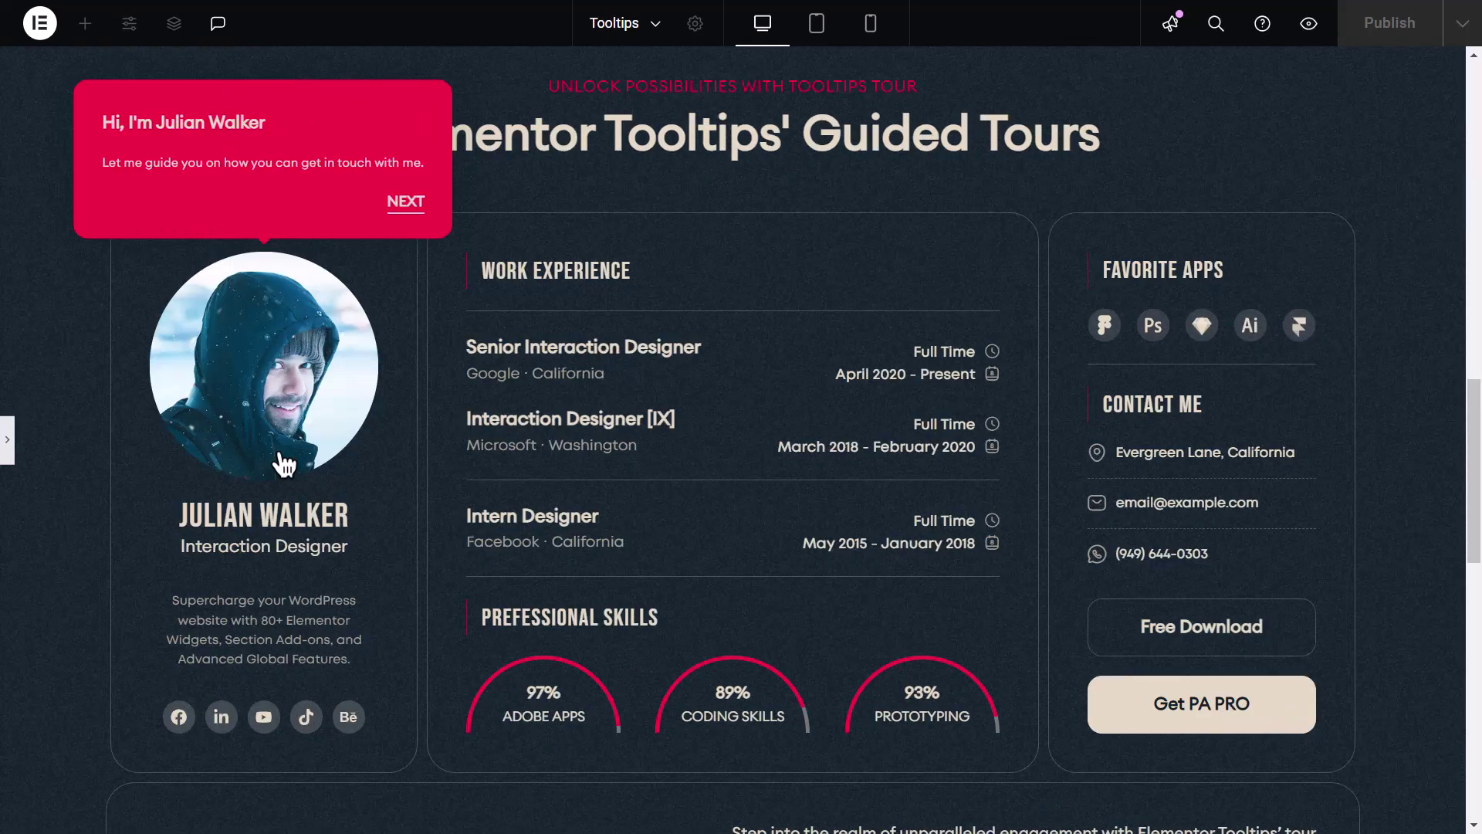
{"action": "left_click", "coordinate": [275, 412]}
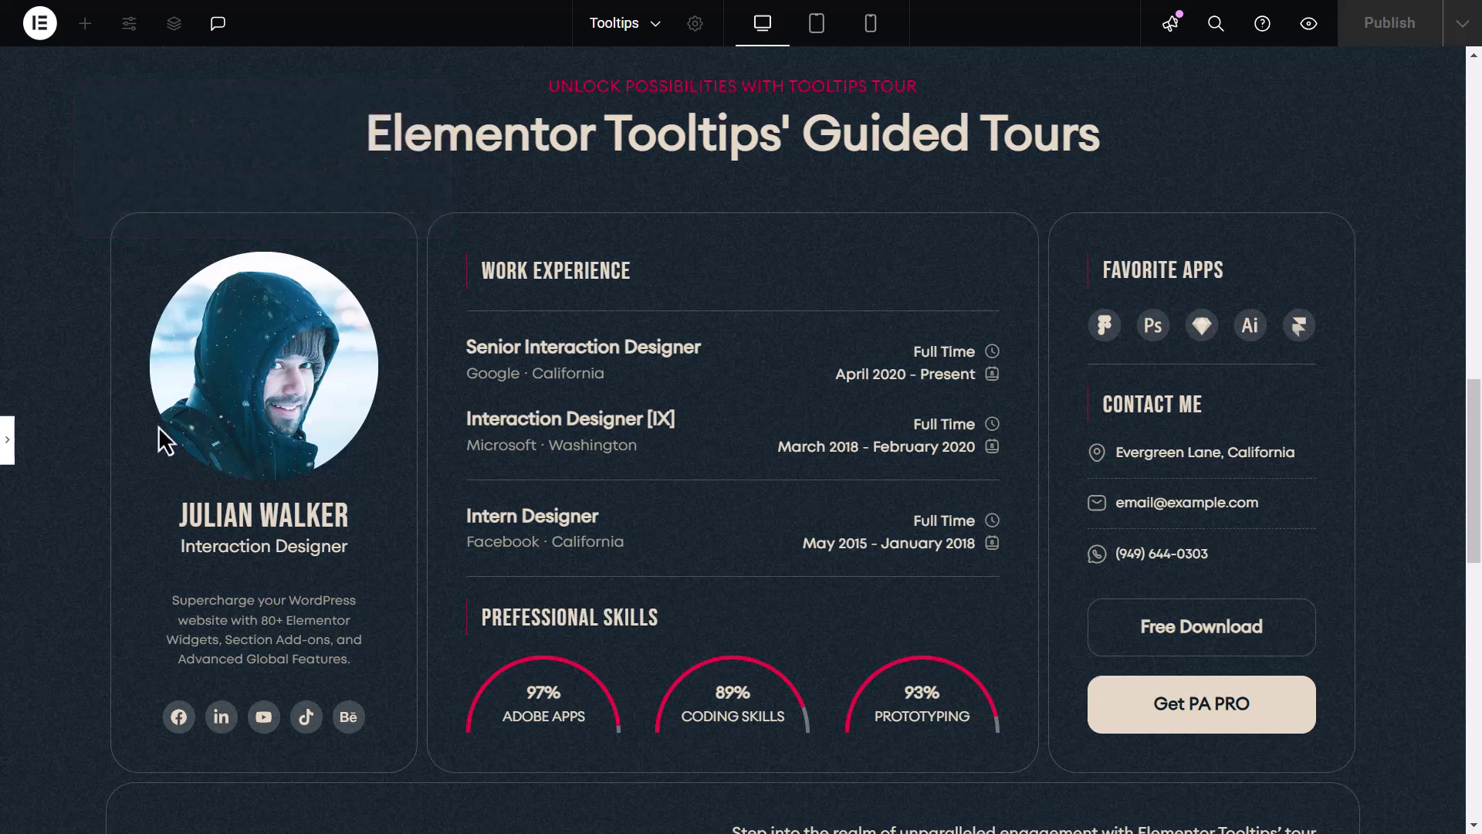
{"action": "left_click", "coordinate": [12, 446]}
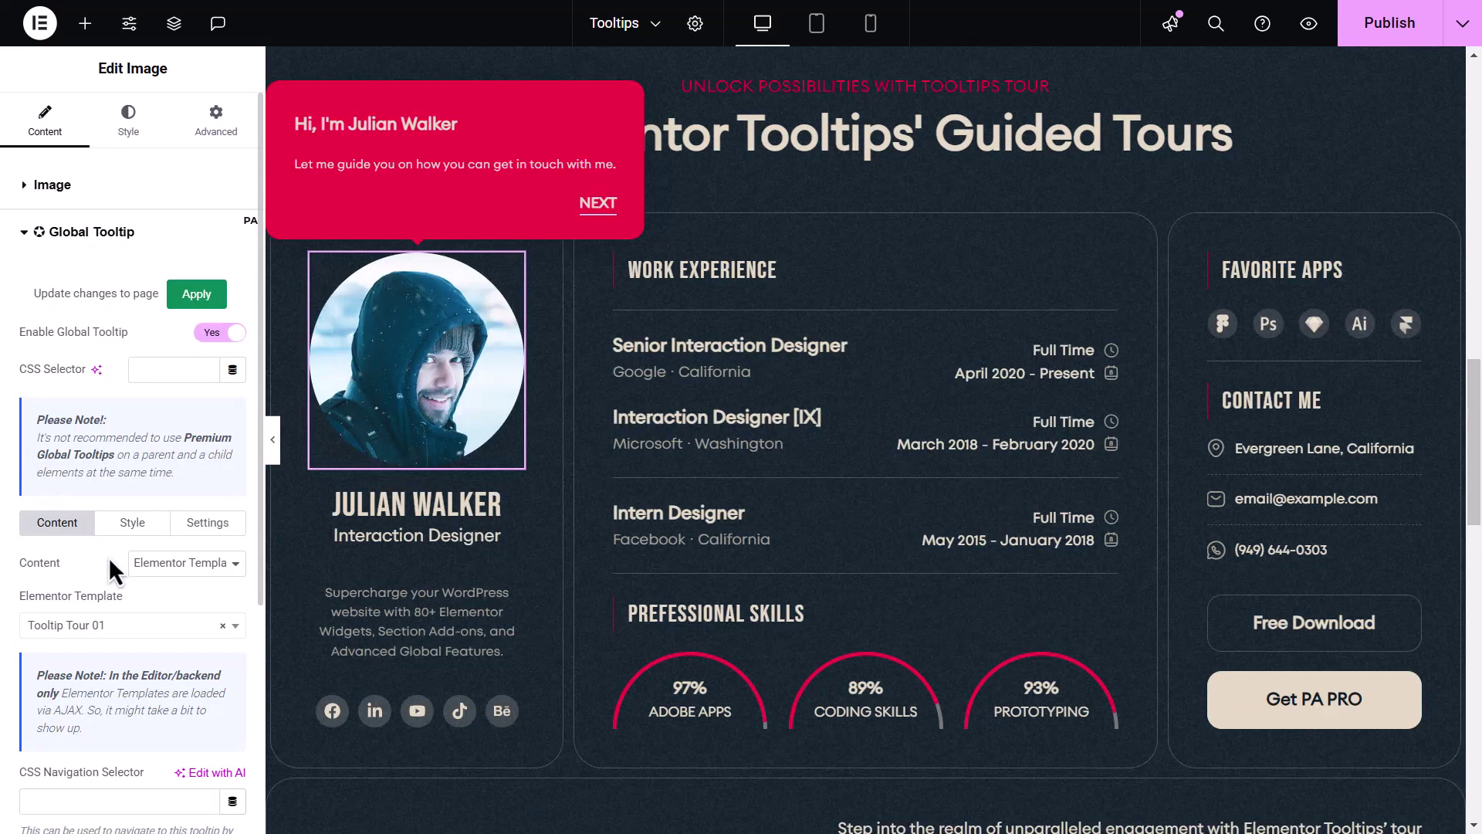
{"action": "scroll", "coordinate": [178, 643], "scroll_direction": "down", "scroll_amount": 5}
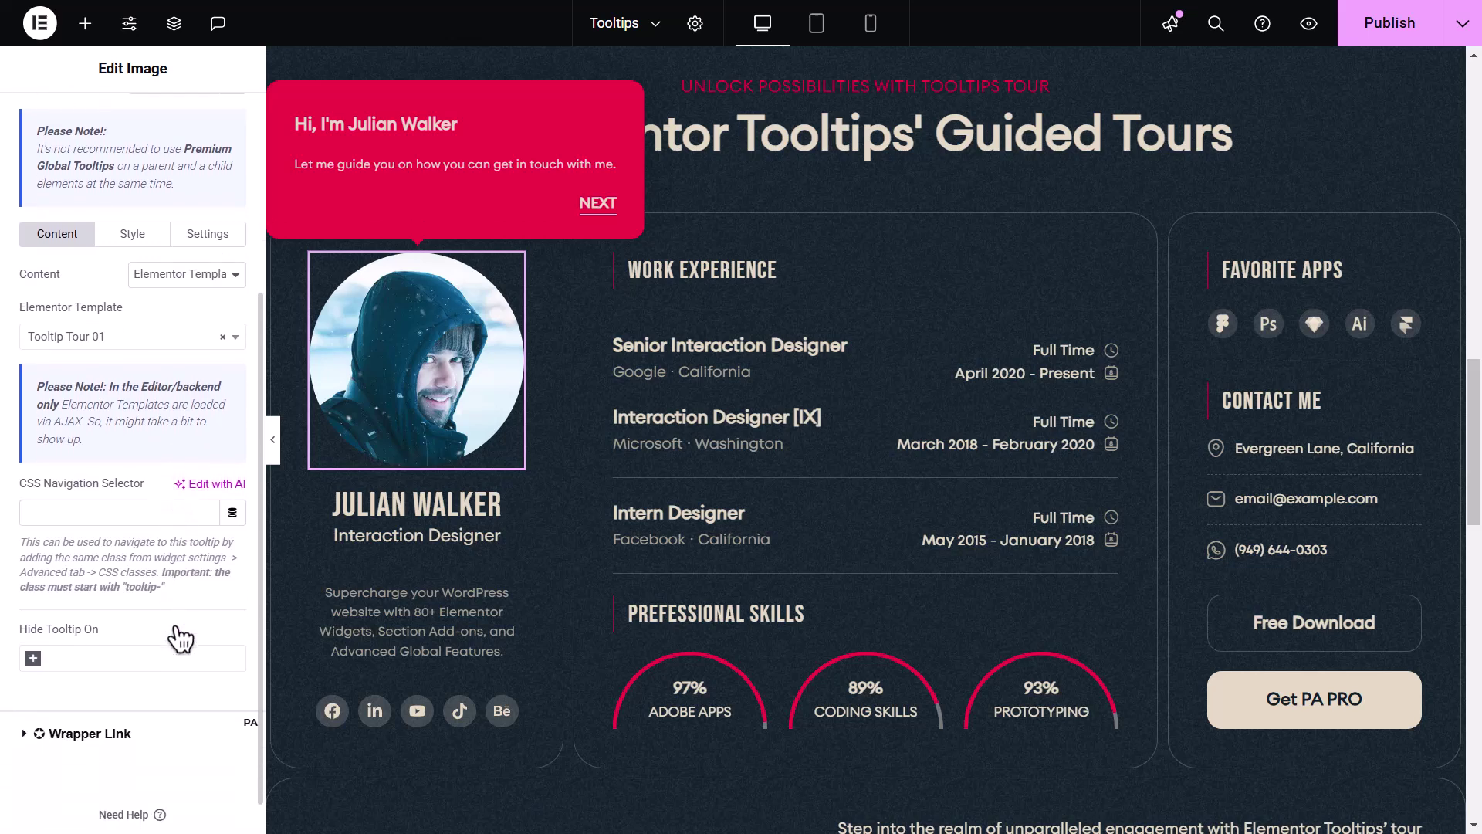
{"action": "type", "text": "tooltip-1"}
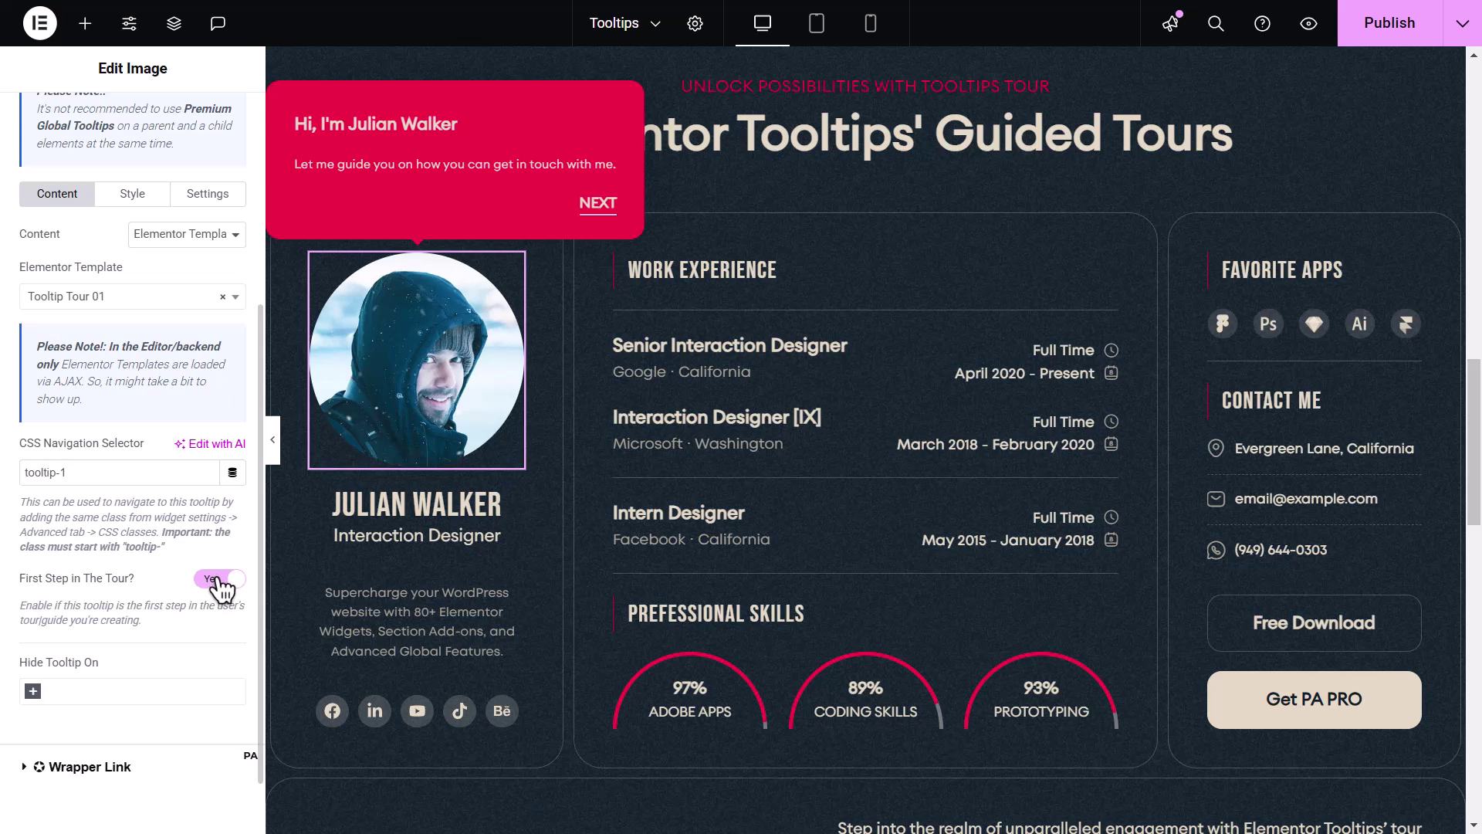
- Enable a global tooltip on the bio text using Tooltip Tour 02, with navigation selector tooltip-2
{"action": "left_click", "coordinate": [364, 633]}
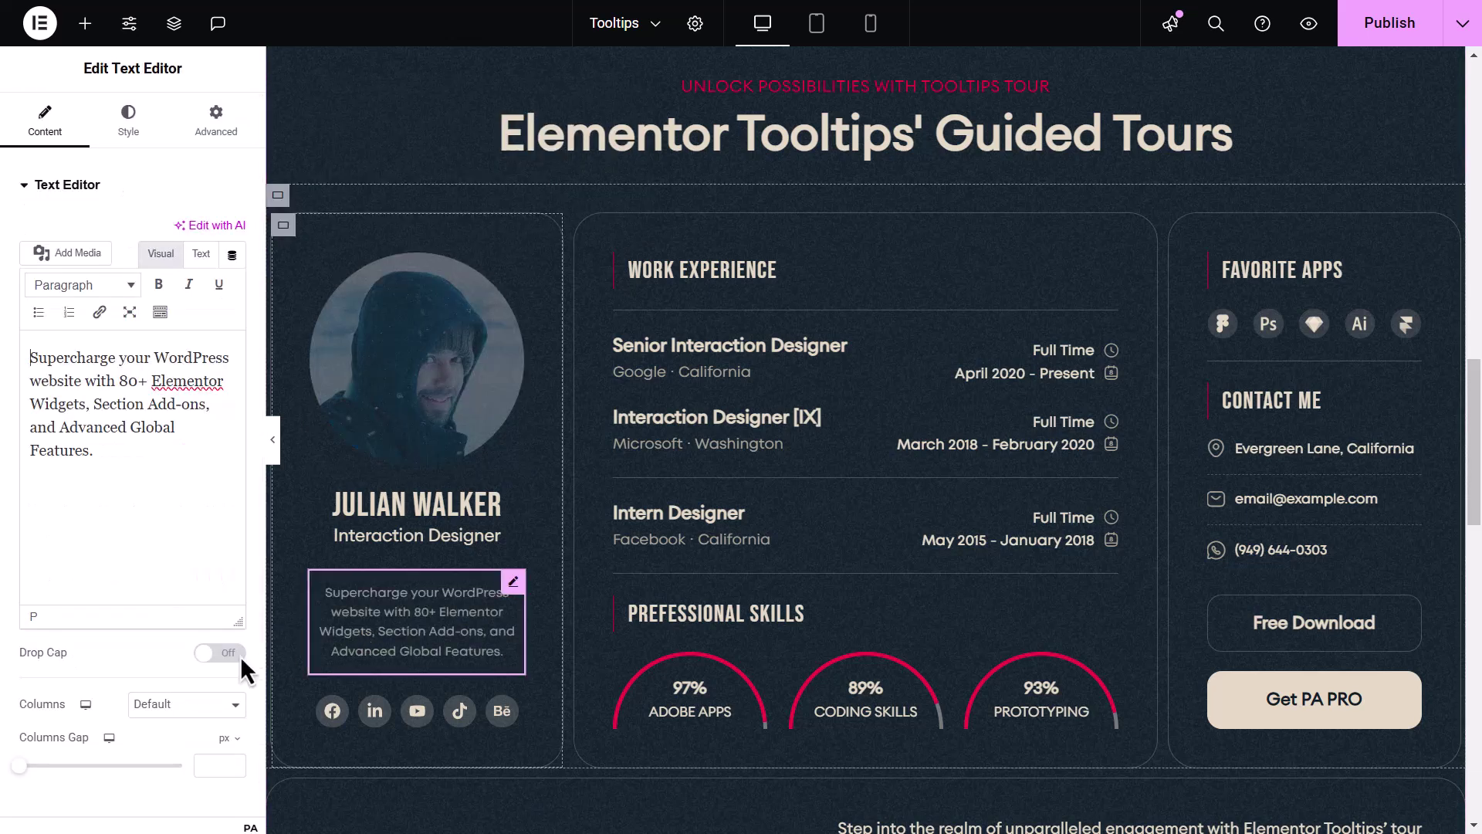
{"action": "scroll", "coordinate": [156, 655], "scroll_direction": "down", "scroll_amount": 3}
{"action": "left_click", "coordinate": [156, 655]}
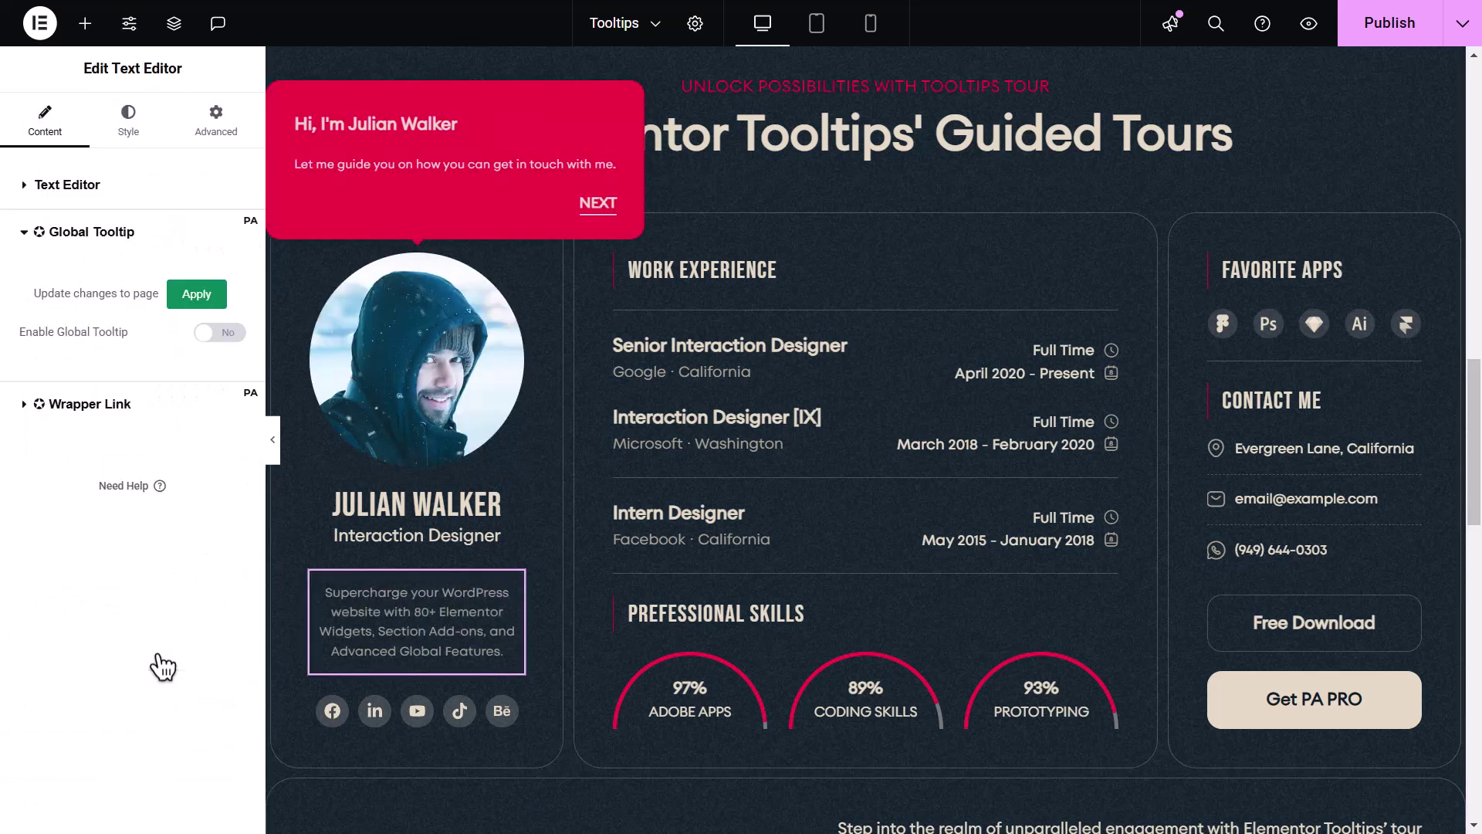
{"action": "left_click", "coordinate": [224, 333]}
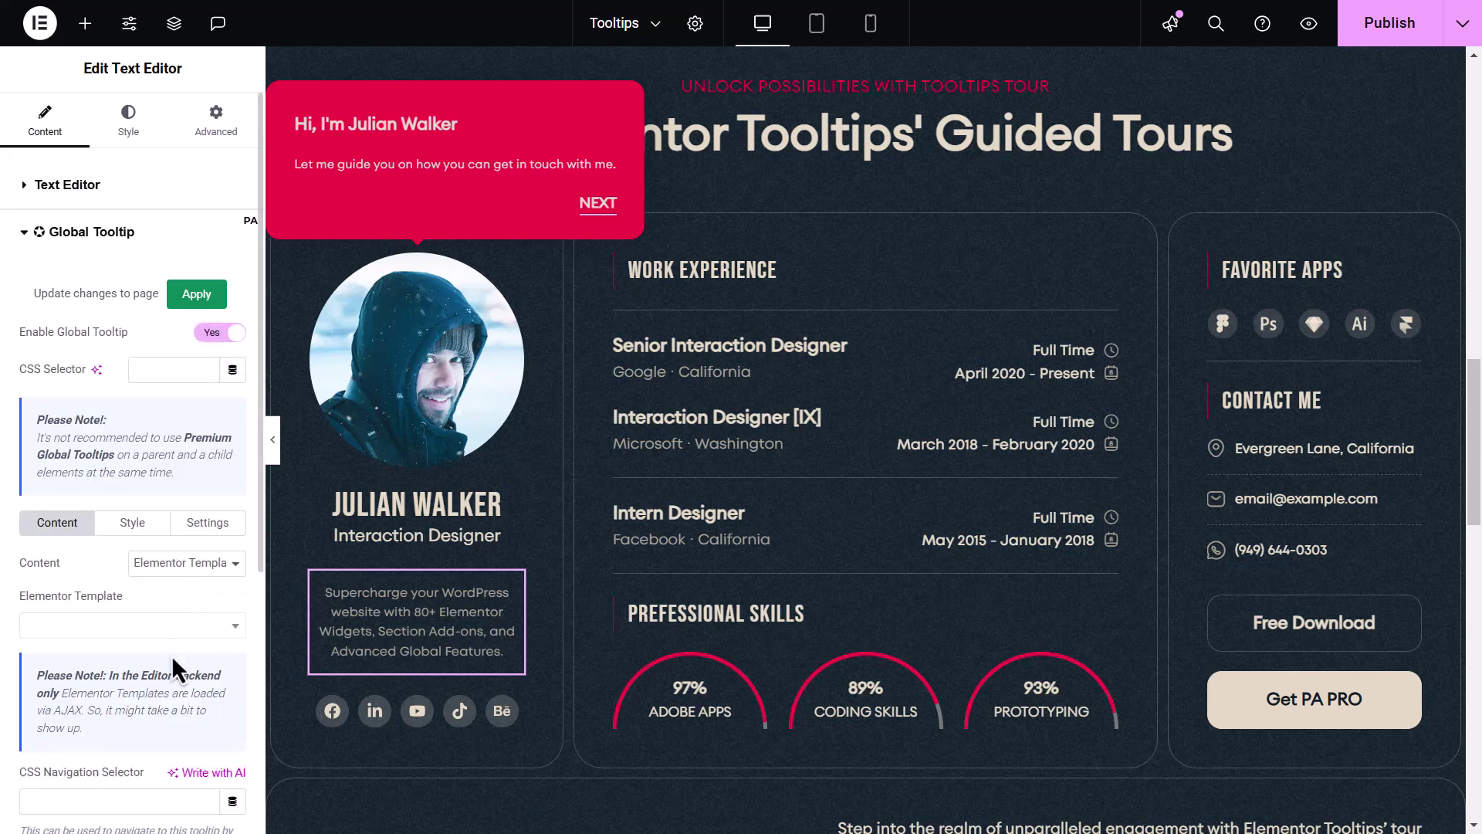
{"action": "left_click", "coordinate": [183, 632]}
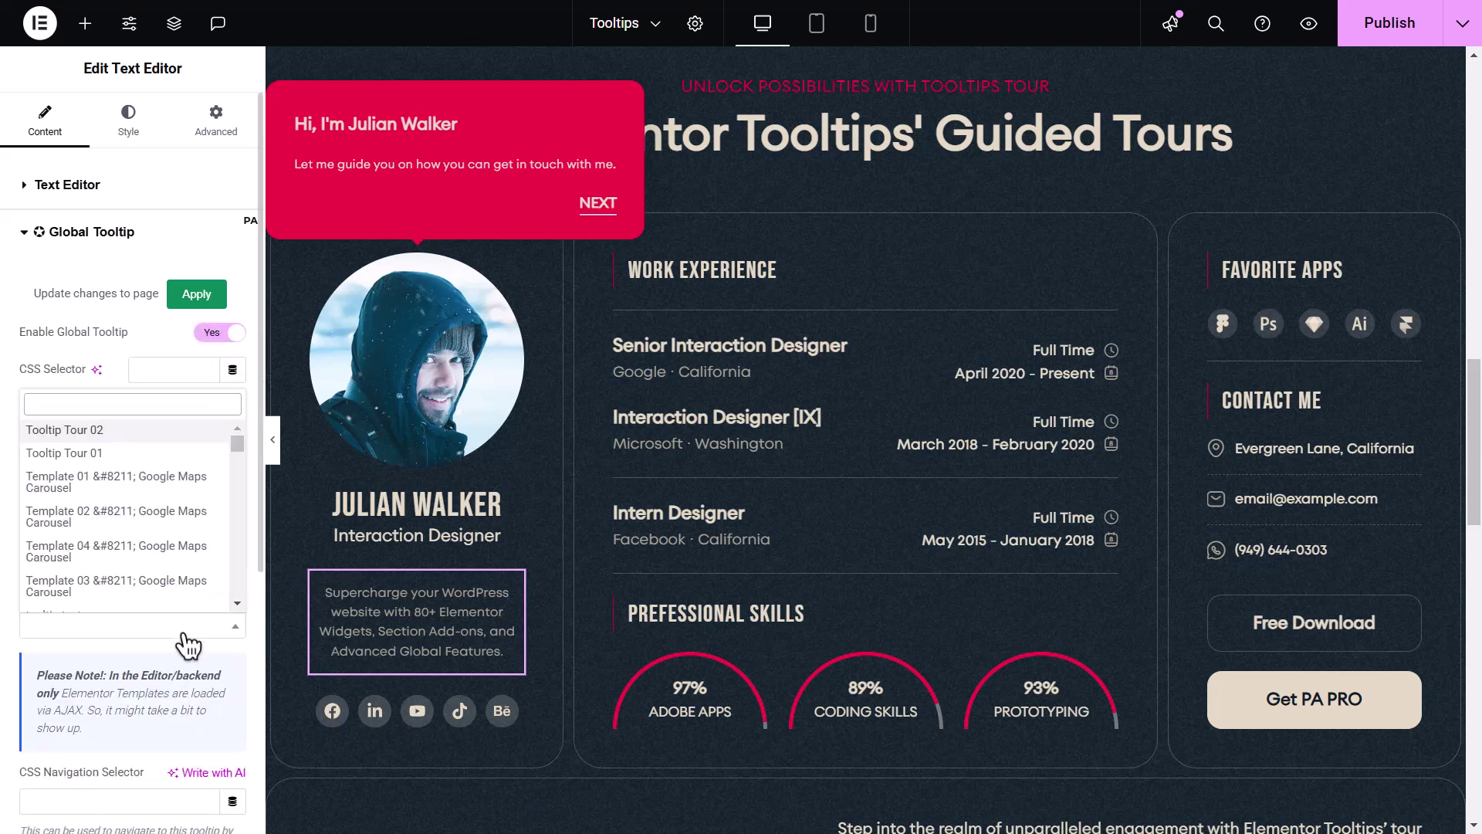
{"action": "left_click", "coordinate": [187, 431]}
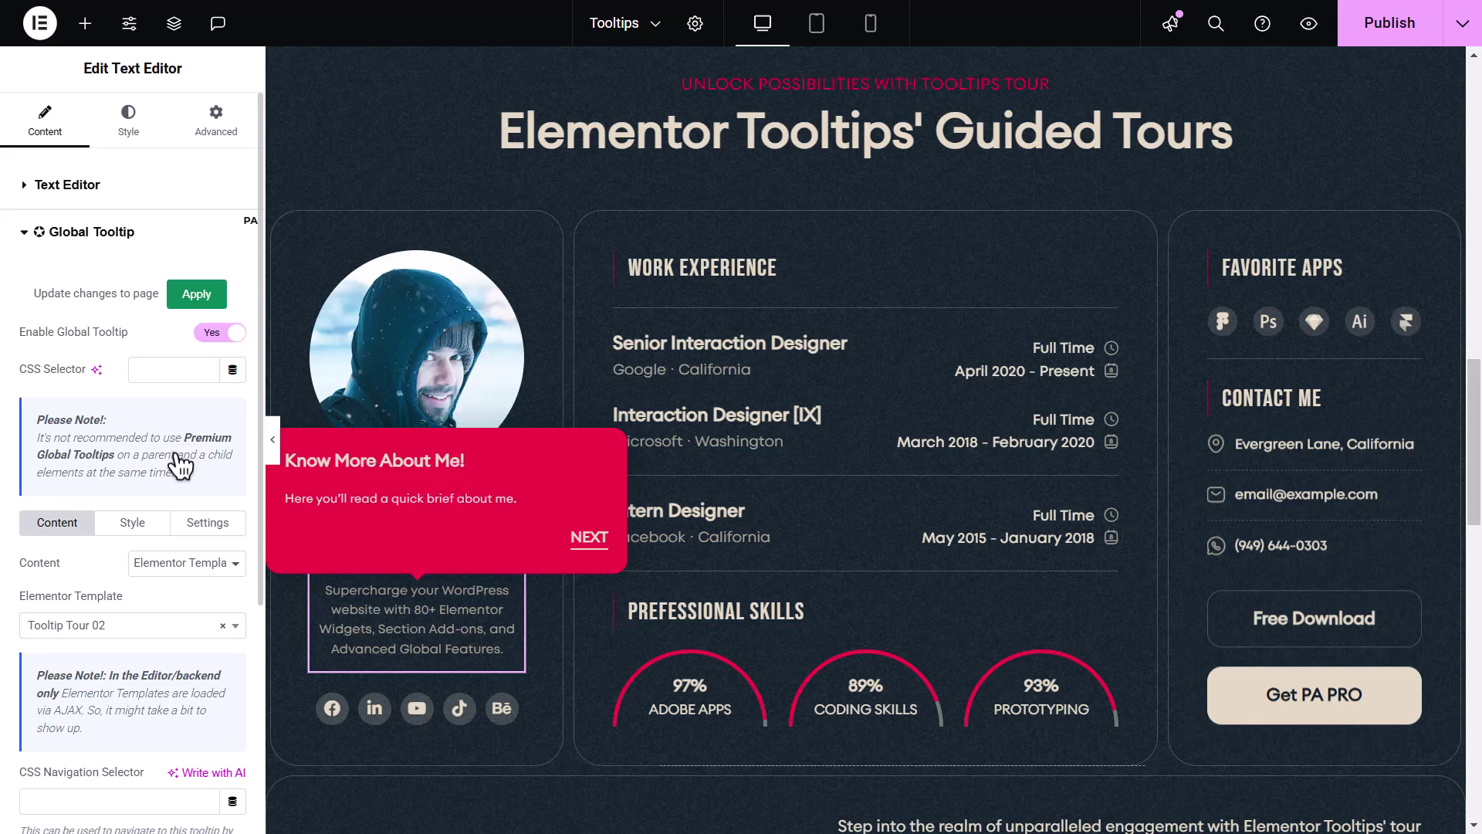
{"action": "scroll", "coordinate": [178, 465], "scroll_direction": "down", "scroll_amount": 4}
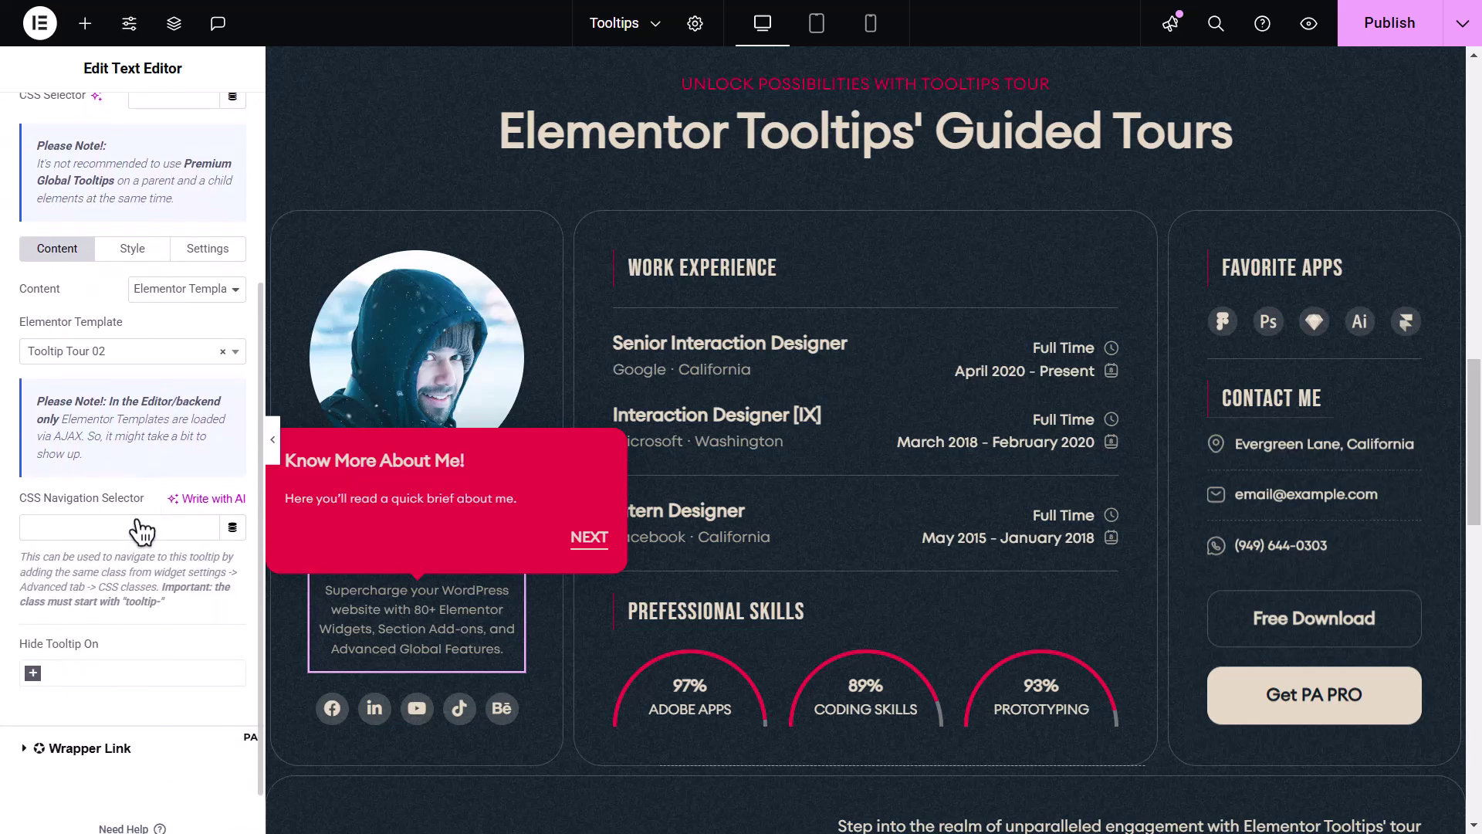
{"action": "left_click", "coordinate": [131, 530]}
{"action": "type", "text": "tooltip-2"}
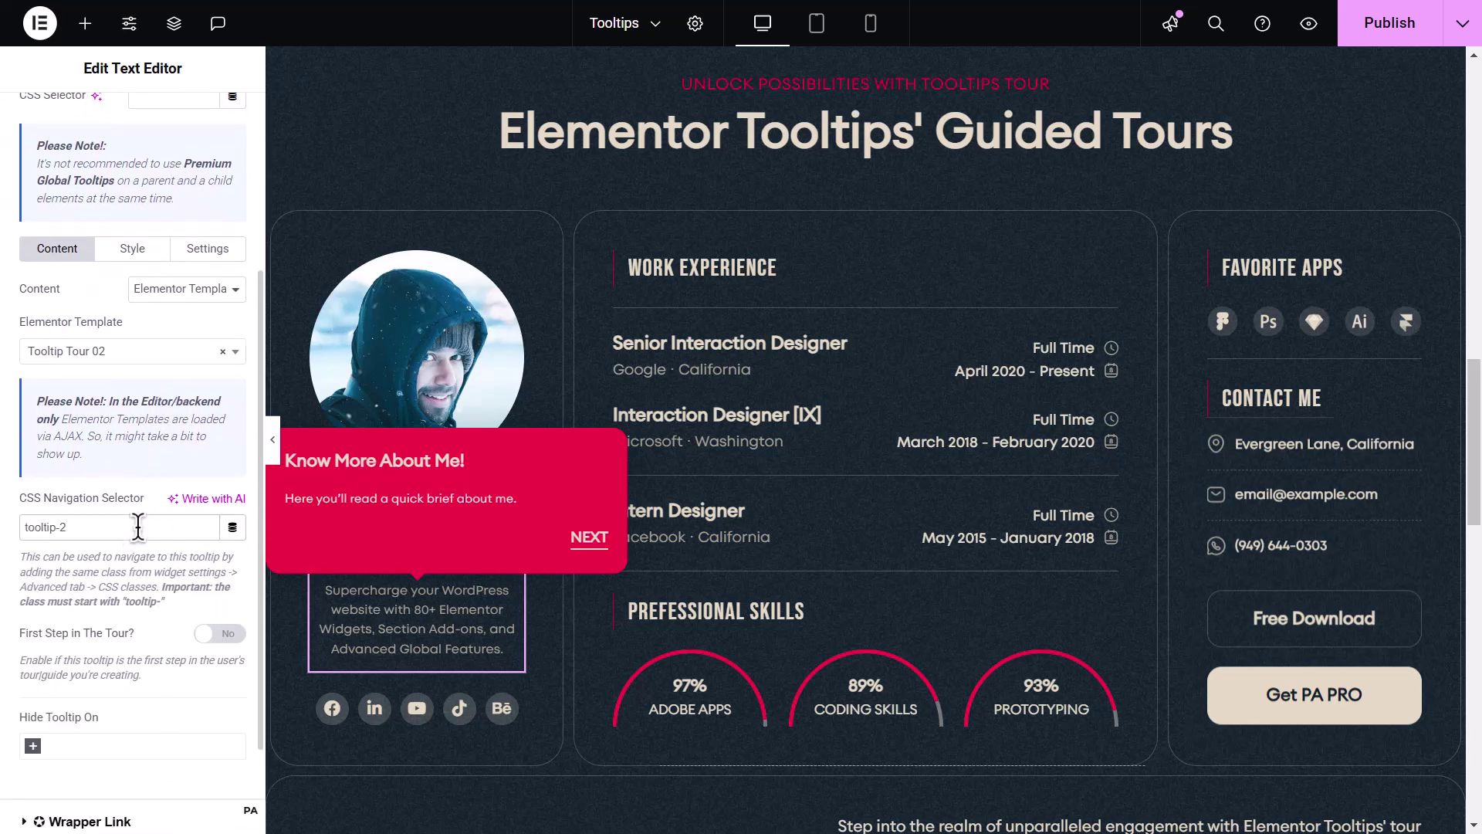
- Give the Work Experience heading a Tooltip Tour 03 global tooltip with selector tooltip-3
{"action": "left_click", "coordinate": [646, 272]}
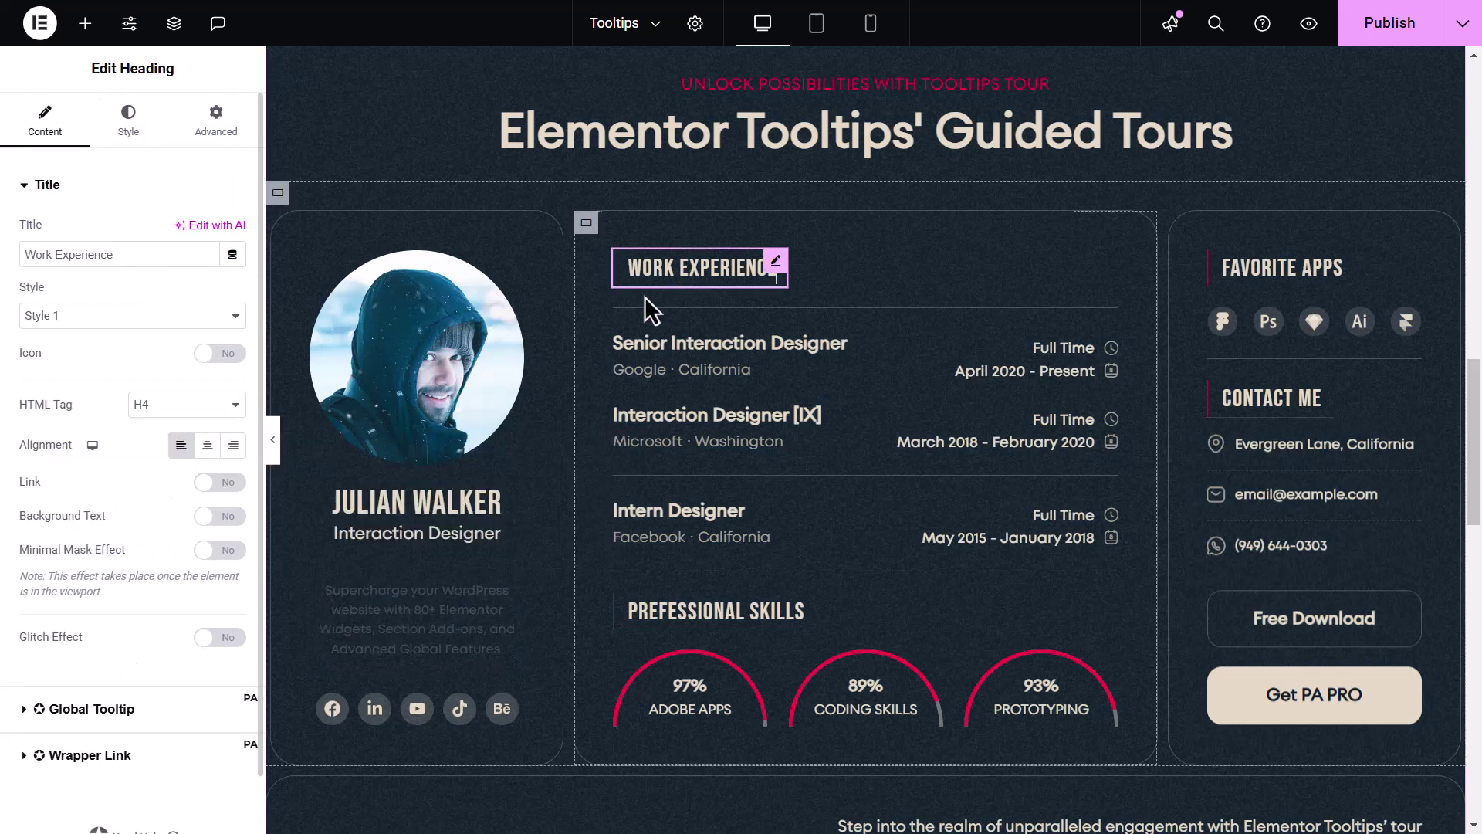
{"action": "left_click", "coordinate": [192, 664]}
{"action": "left_click", "coordinate": [188, 622]}
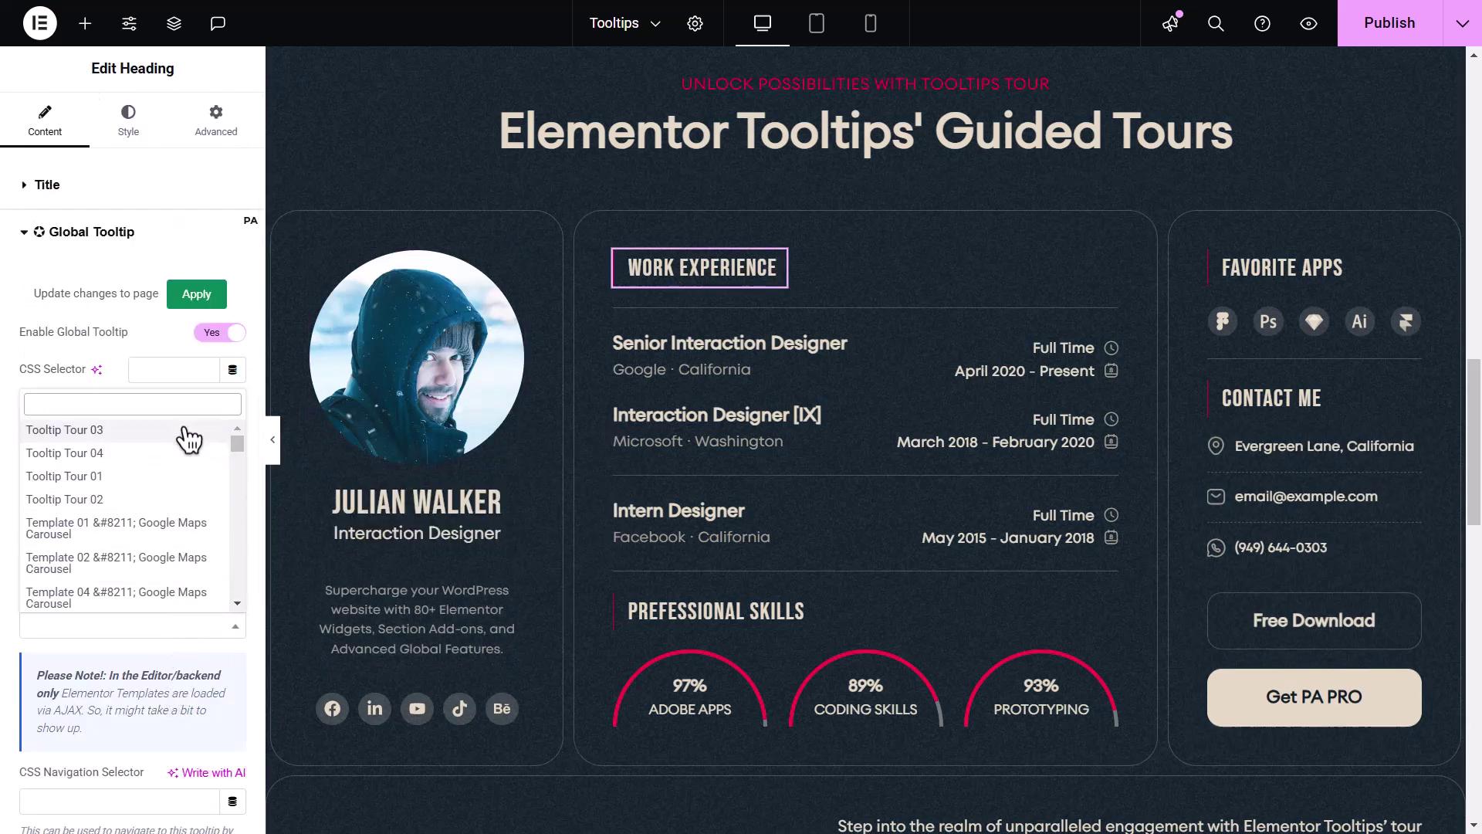
{"action": "left_click", "coordinate": [175, 452]}
{"action": "scroll", "coordinate": [147, 652], "scroll_direction": "down", "scroll_amount": 3}
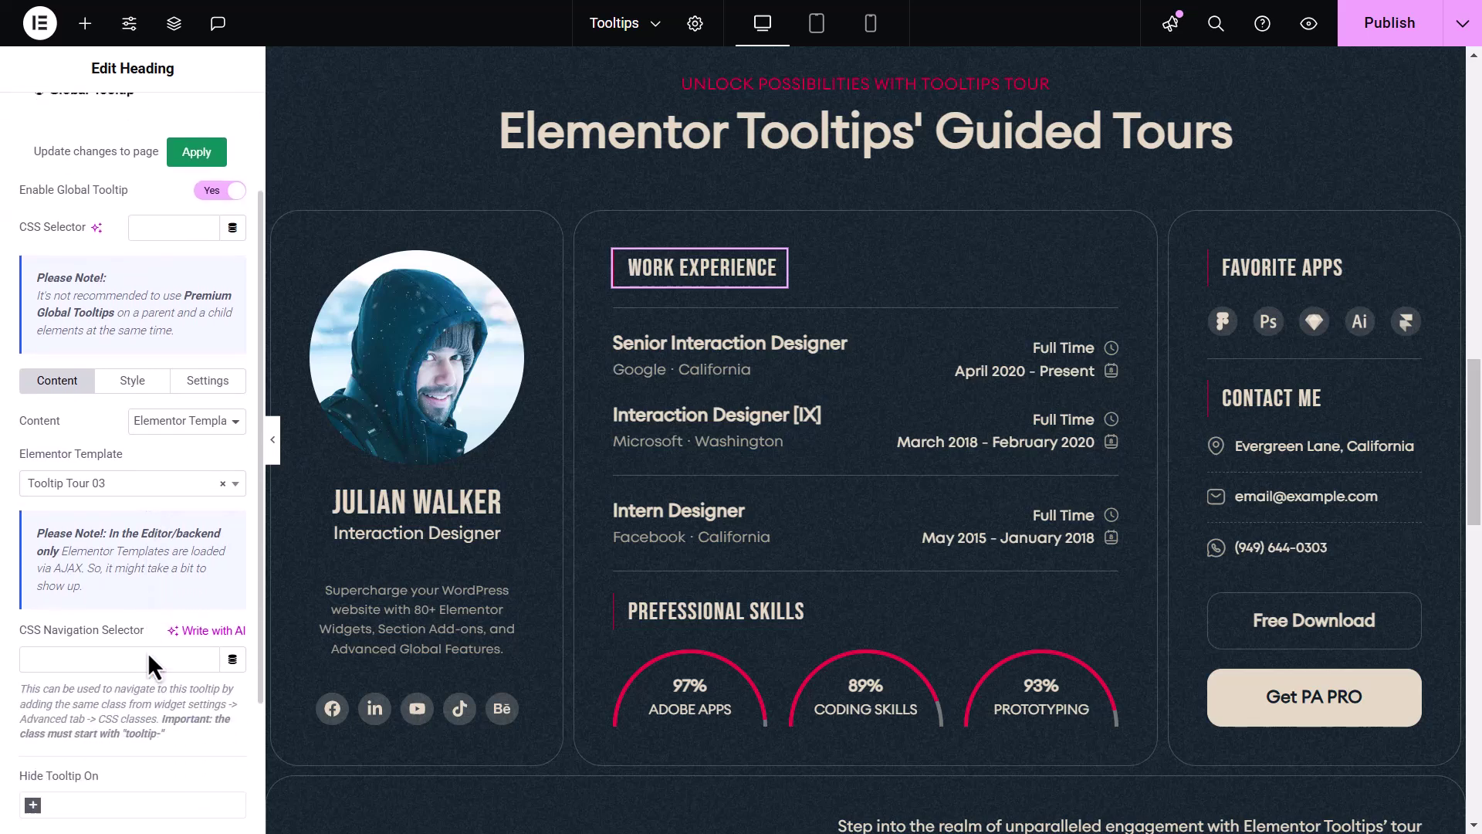
{"action": "left_click", "coordinate": [147, 653]}
{"action": "type", "text": "tooltip-3"}
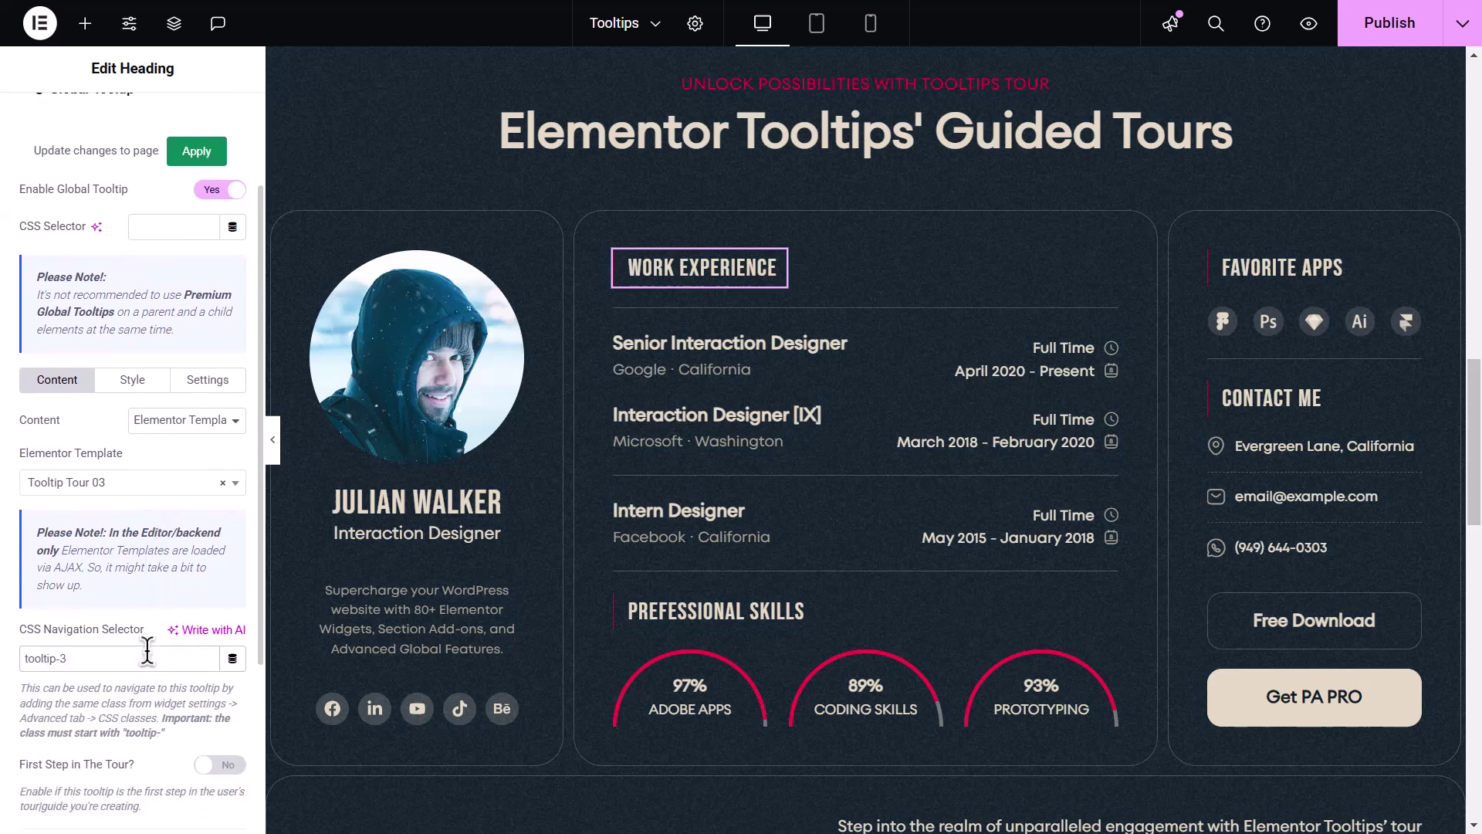
- Give the Contact Me heading Tooltip Tour 04 with selector tooltip-4, then publish the page
{"action": "left_click", "coordinate": [1214, 403]}
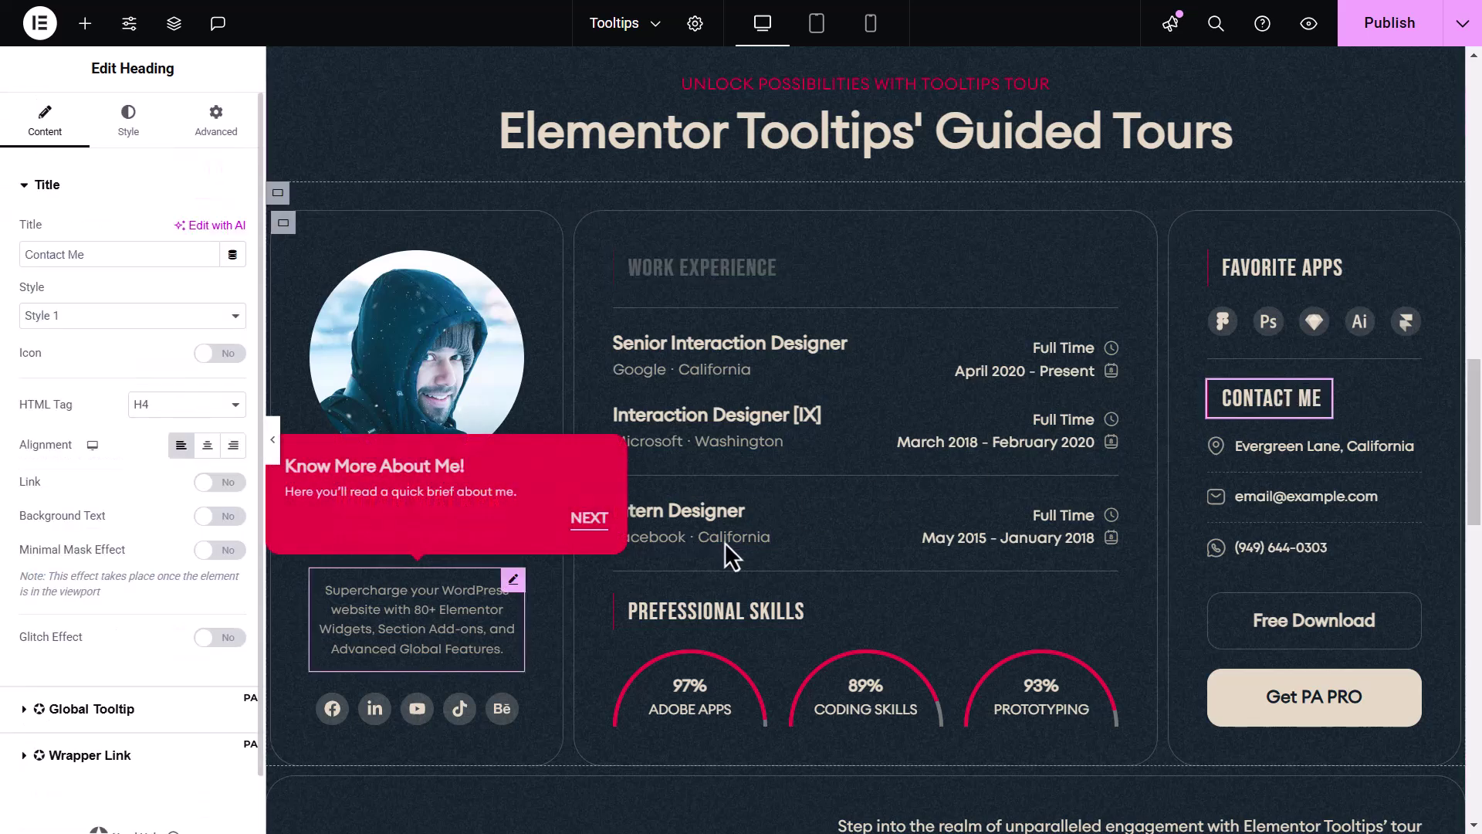
{"action": "left_click", "coordinate": [205, 709]}
{"action": "left_click", "coordinate": [205, 622]}
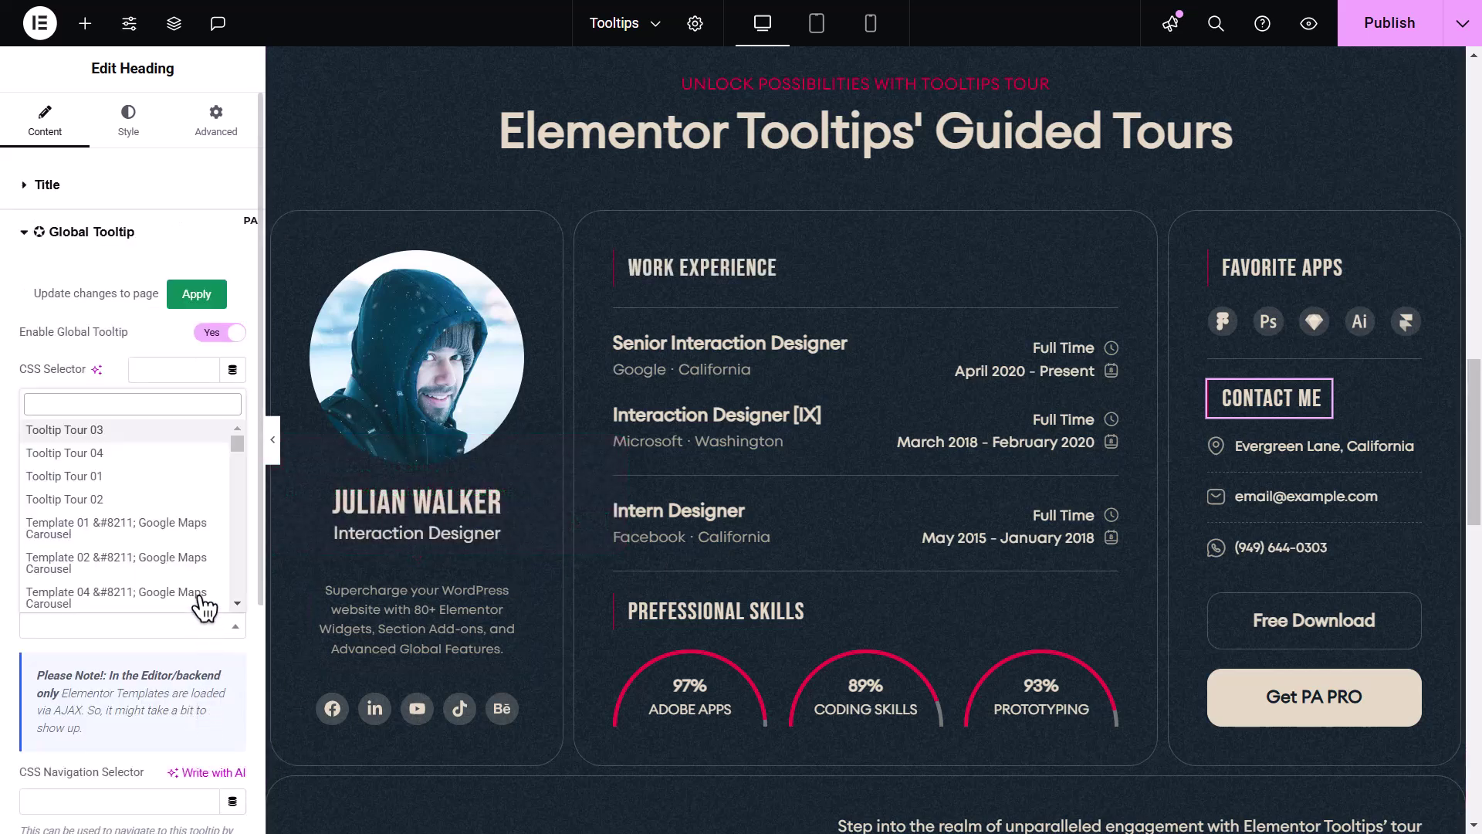
{"action": "left_click", "coordinate": [205, 462]}
{"action": "scroll", "coordinate": [136, 675], "scroll_direction": "down", "scroll_amount": 3}
{"action": "left_click", "coordinate": [134, 576]}
{"action": "type", "text": "tooltip-4"}
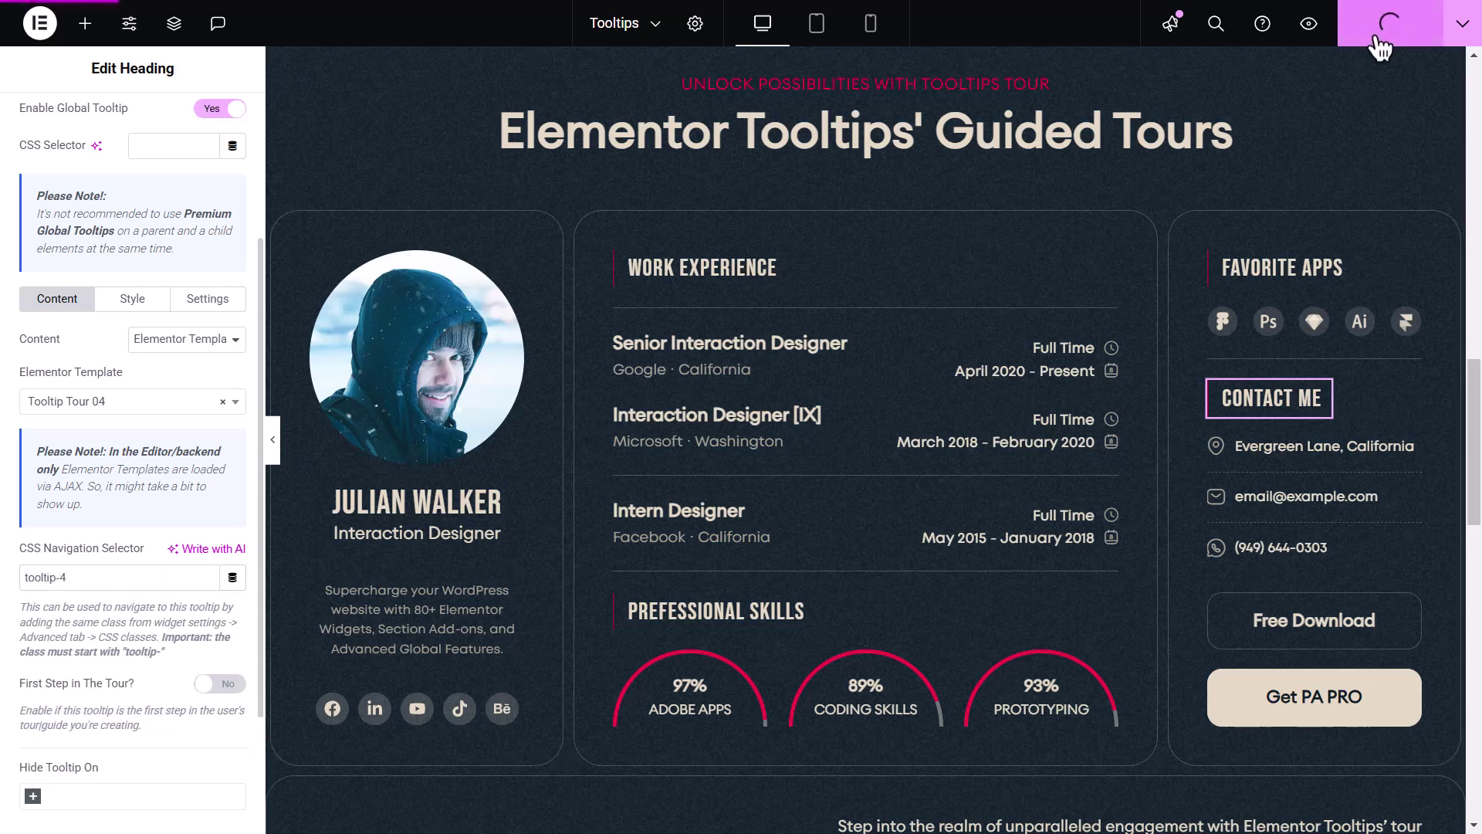
{"action": "left_click", "coordinate": [1378, 37]}
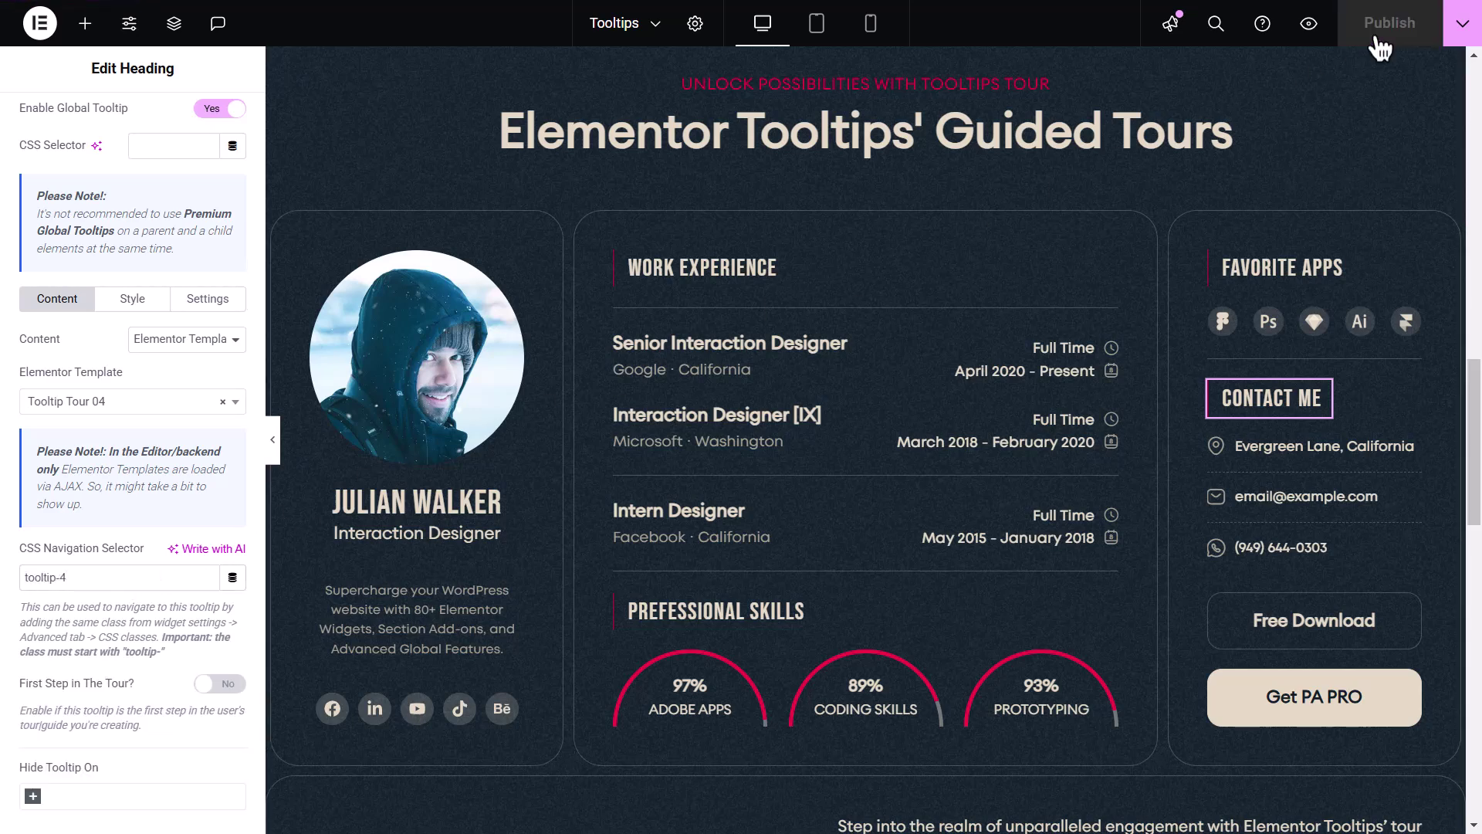
- Preview the live page and advance the tooltip tour through the career and hire-me steps
{"action": "left_click", "coordinate": [1309, 35]}
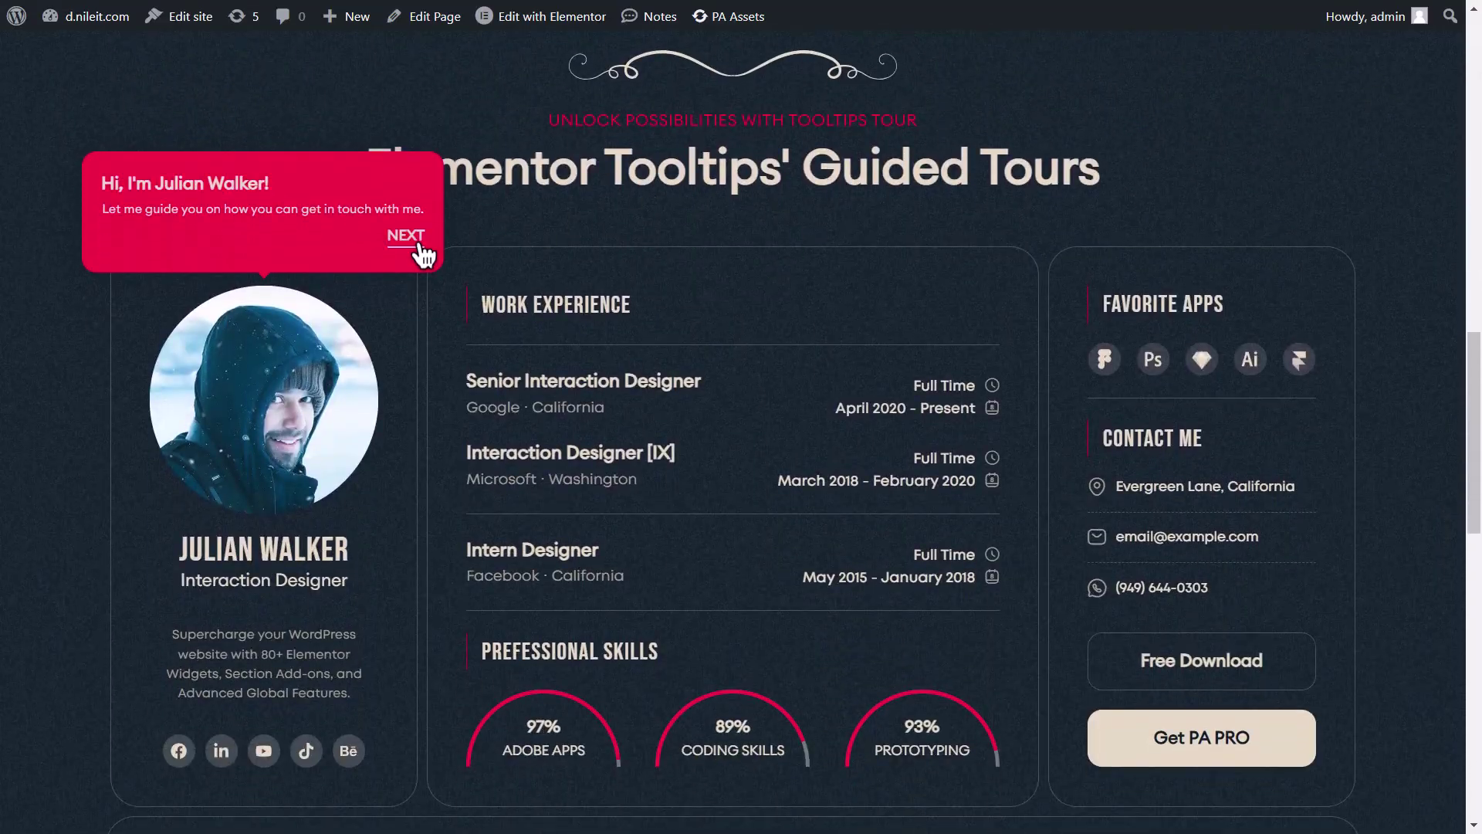
{"action": "left_click", "coordinate": [415, 239]}
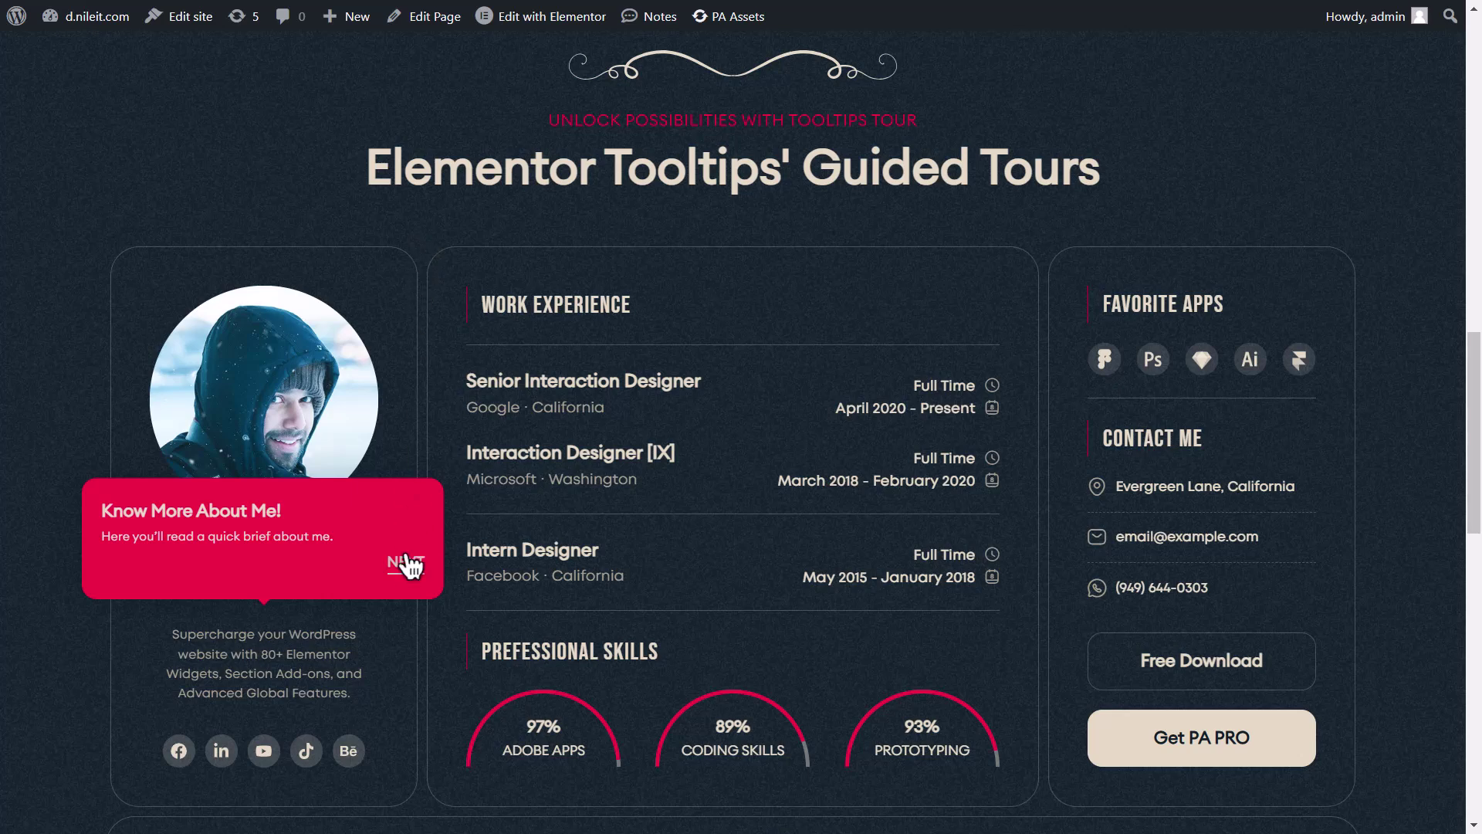
{"action": "left_click", "coordinate": [406, 566]}
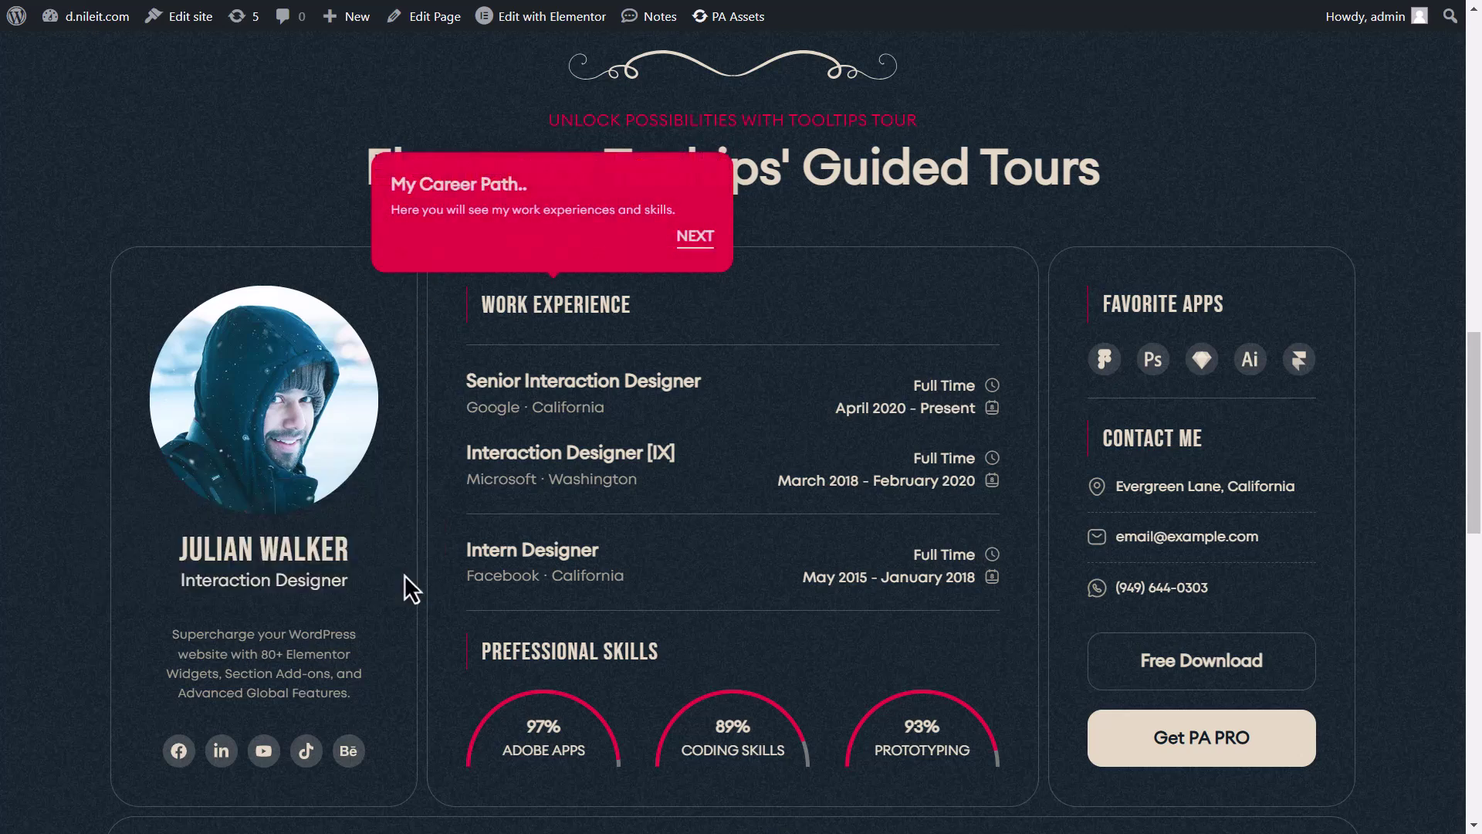
{"action": "left_click", "coordinate": [697, 246]}
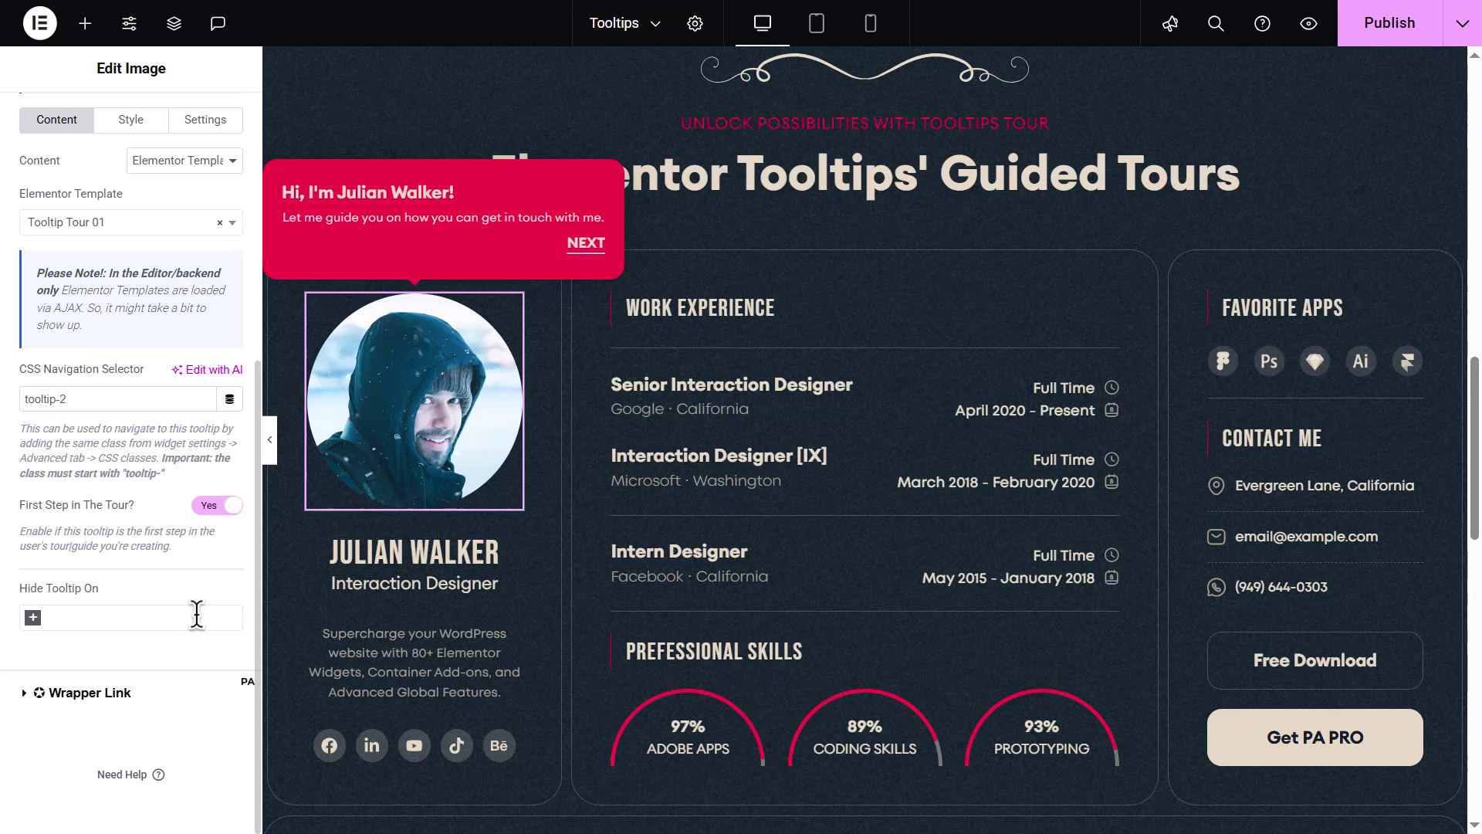
- Set Hide Tooltip On to Mobile, checking it in mobile view before returning to desktop
{"action": "left_click", "coordinate": [197, 616]}
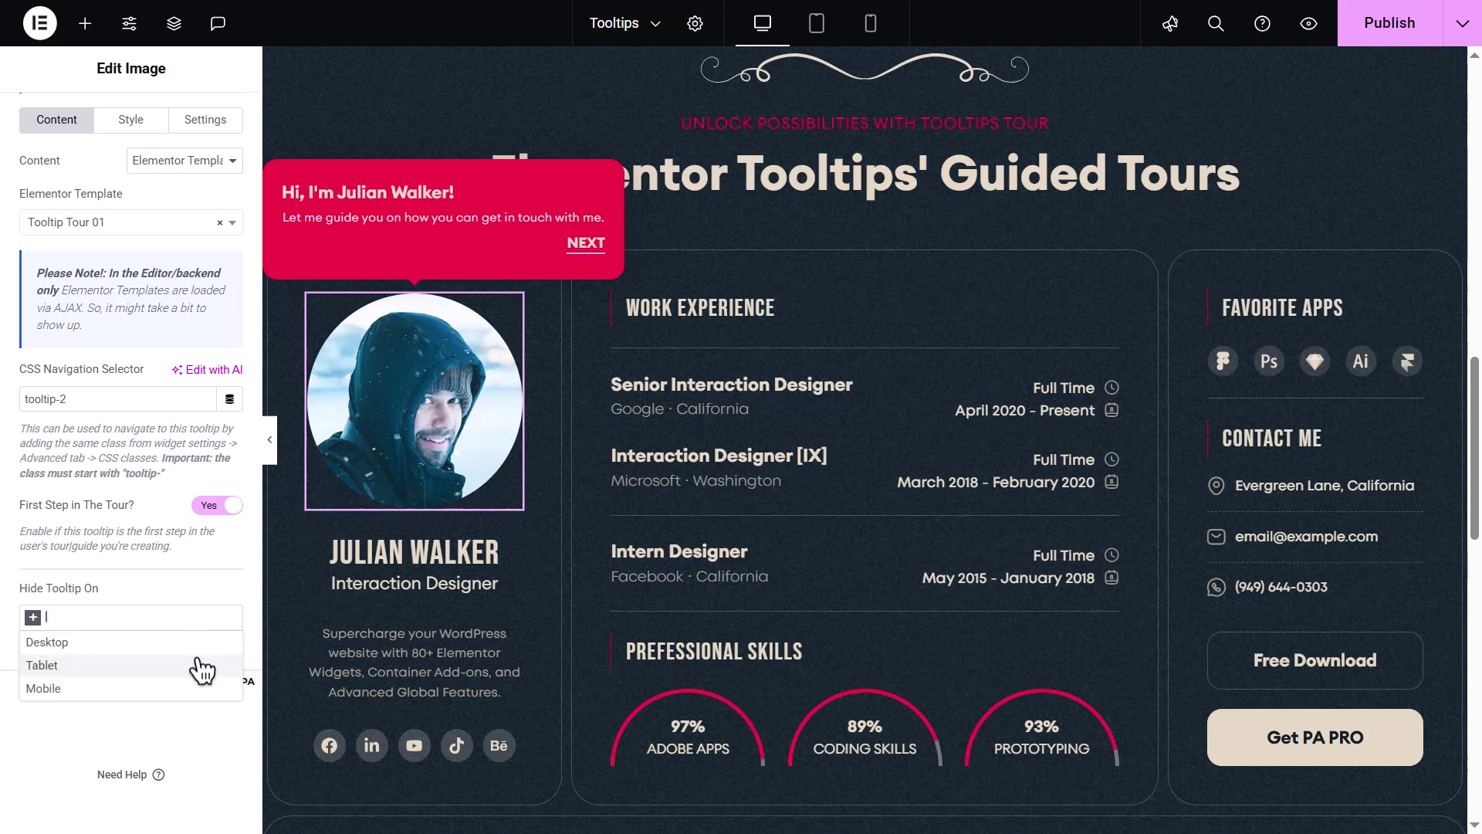
{"action": "left_click", "coordinate": [202, 689]}
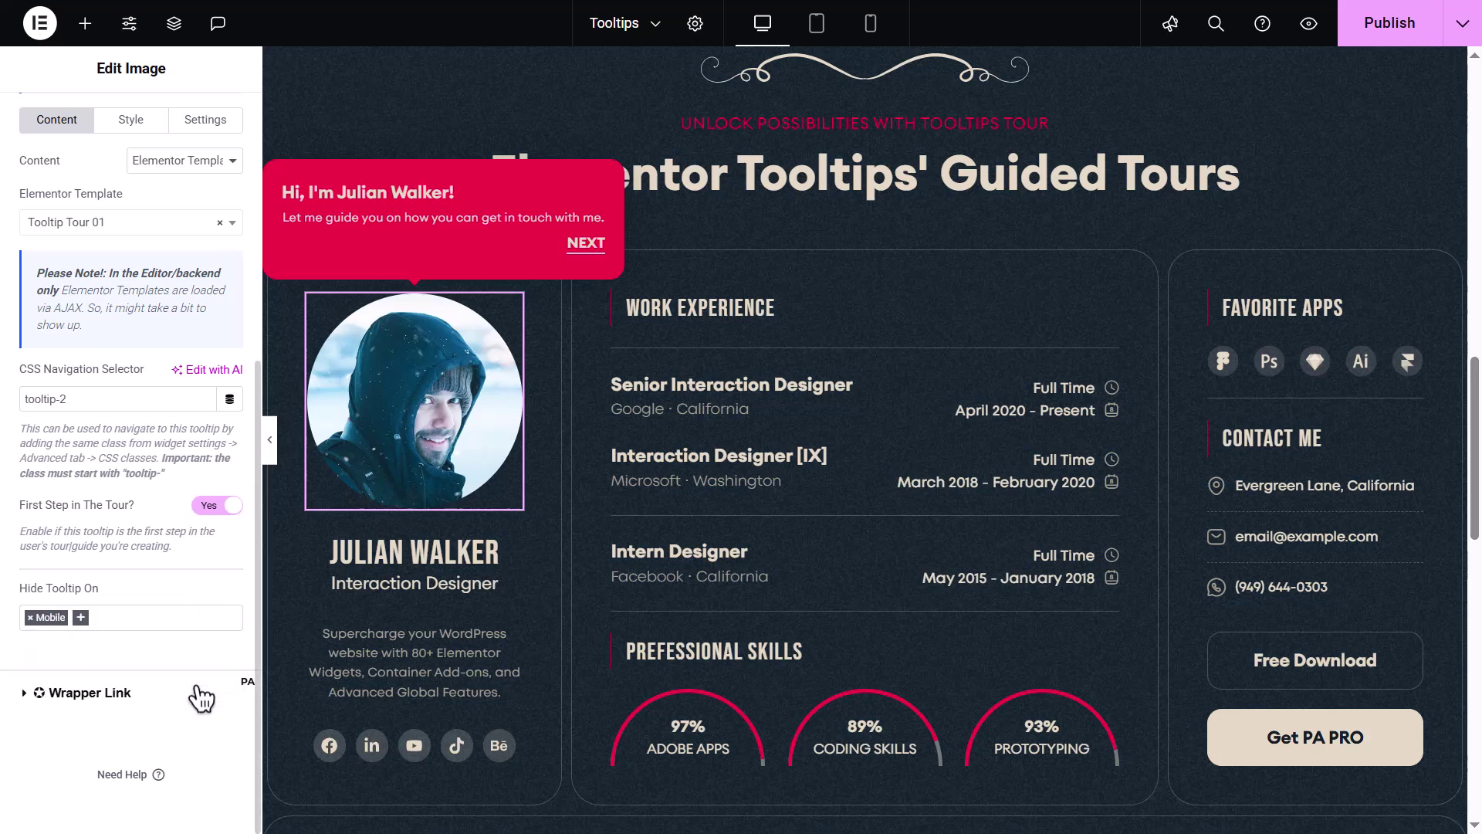
{"action": "left_click", "coordinate": [873, 27]}
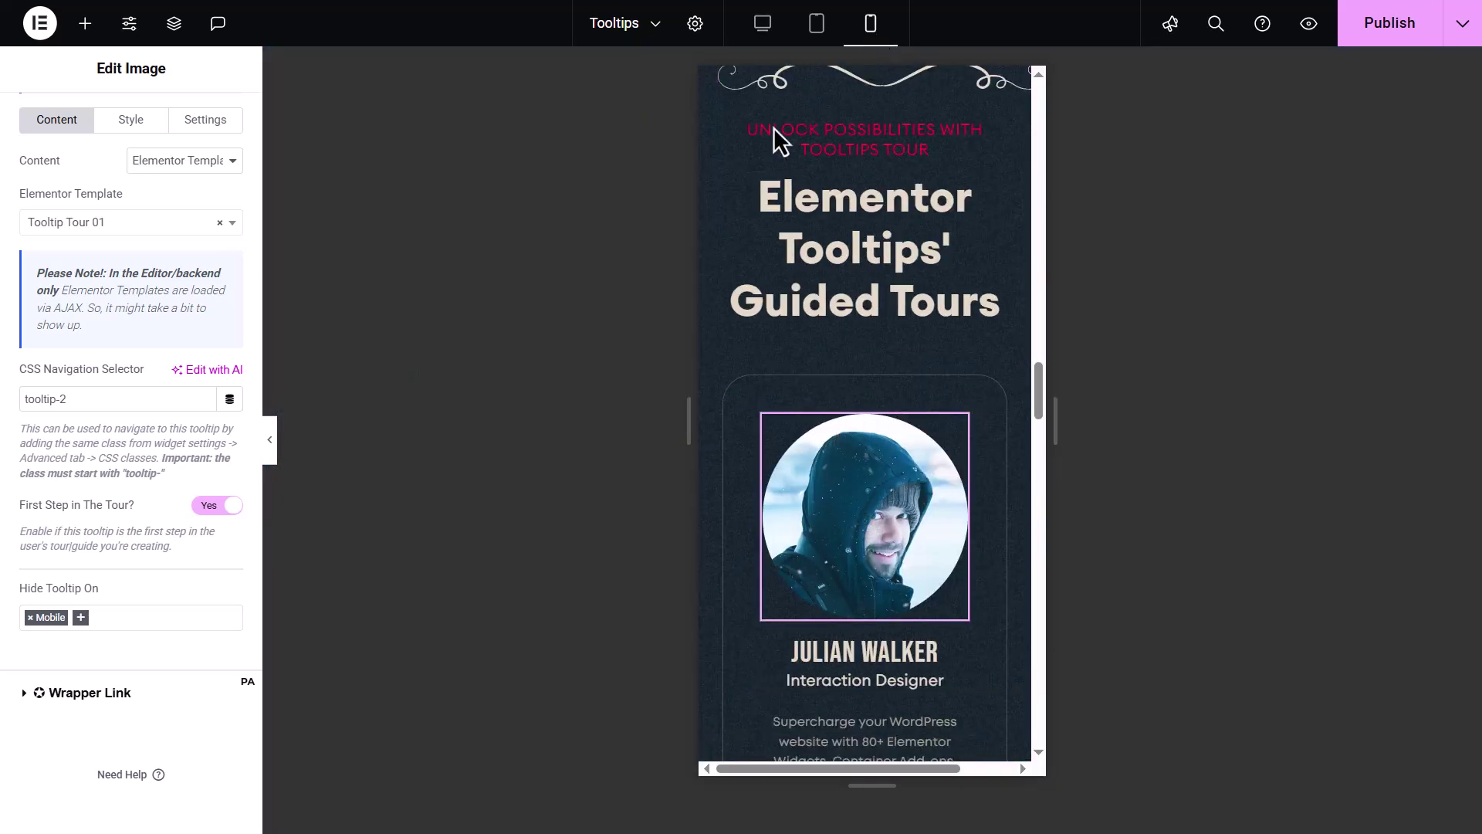
{"action": "left_click", "coordinate": [762, 27]}
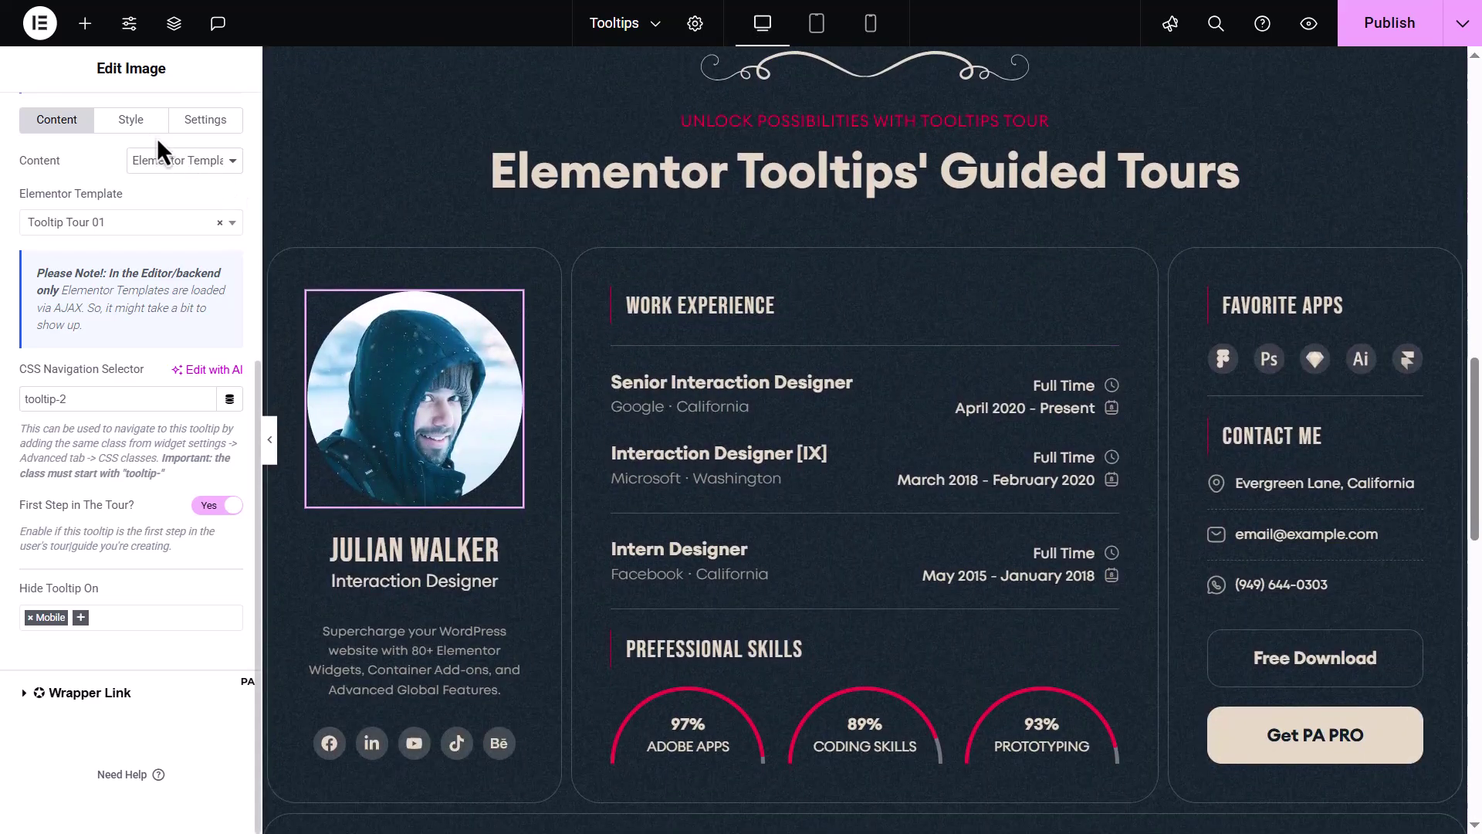
- In the tooltip Settings, toggle Mouse Follow on then off, and Show Arrow off then on
{"action": "left_click", "coordinate": [131, 119]}
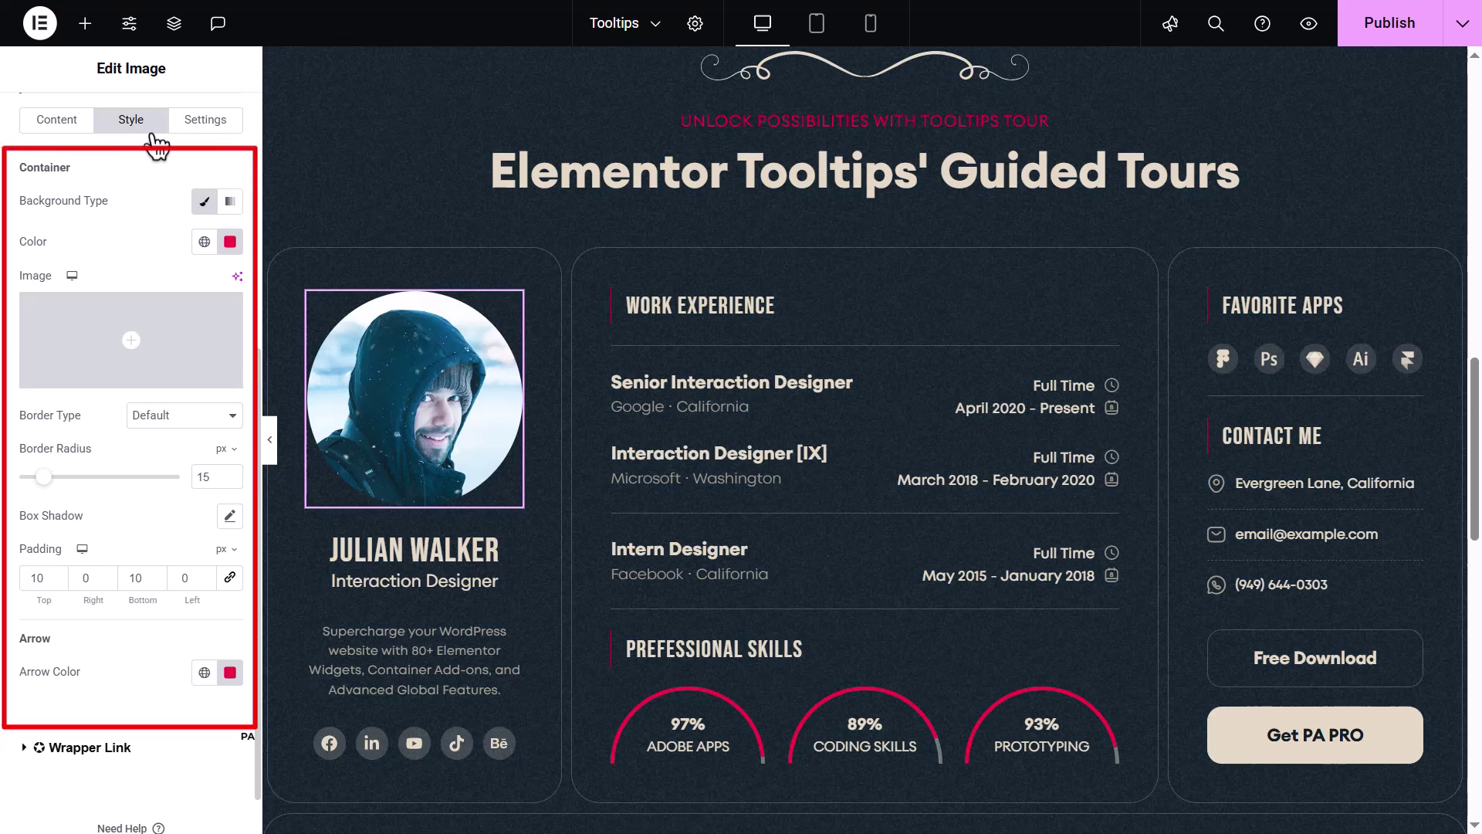
{"action": "left_click", "coordinate": [208, 121]}
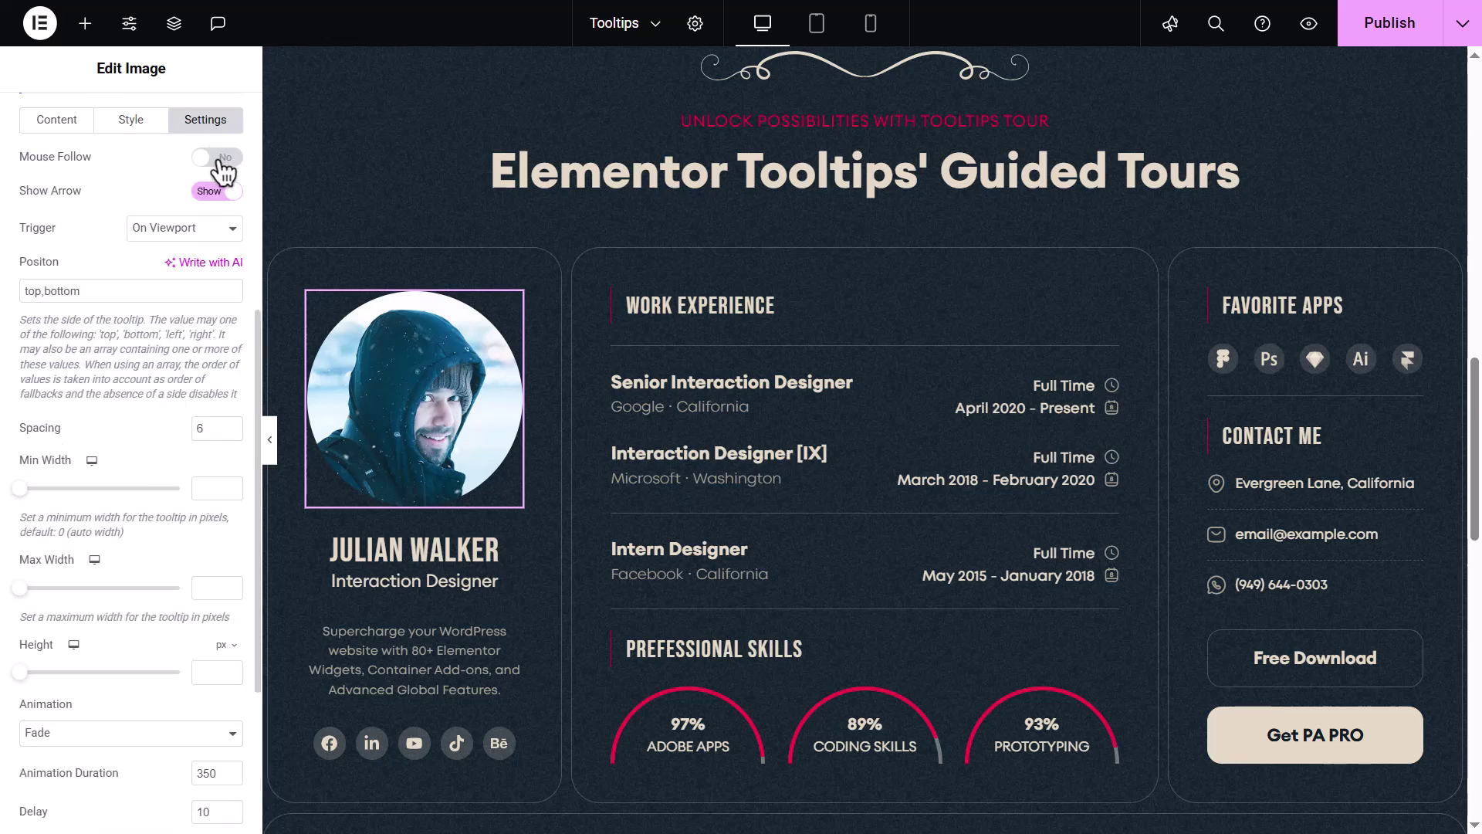
{"action": "left_click", "coordinate": [223, 159]}
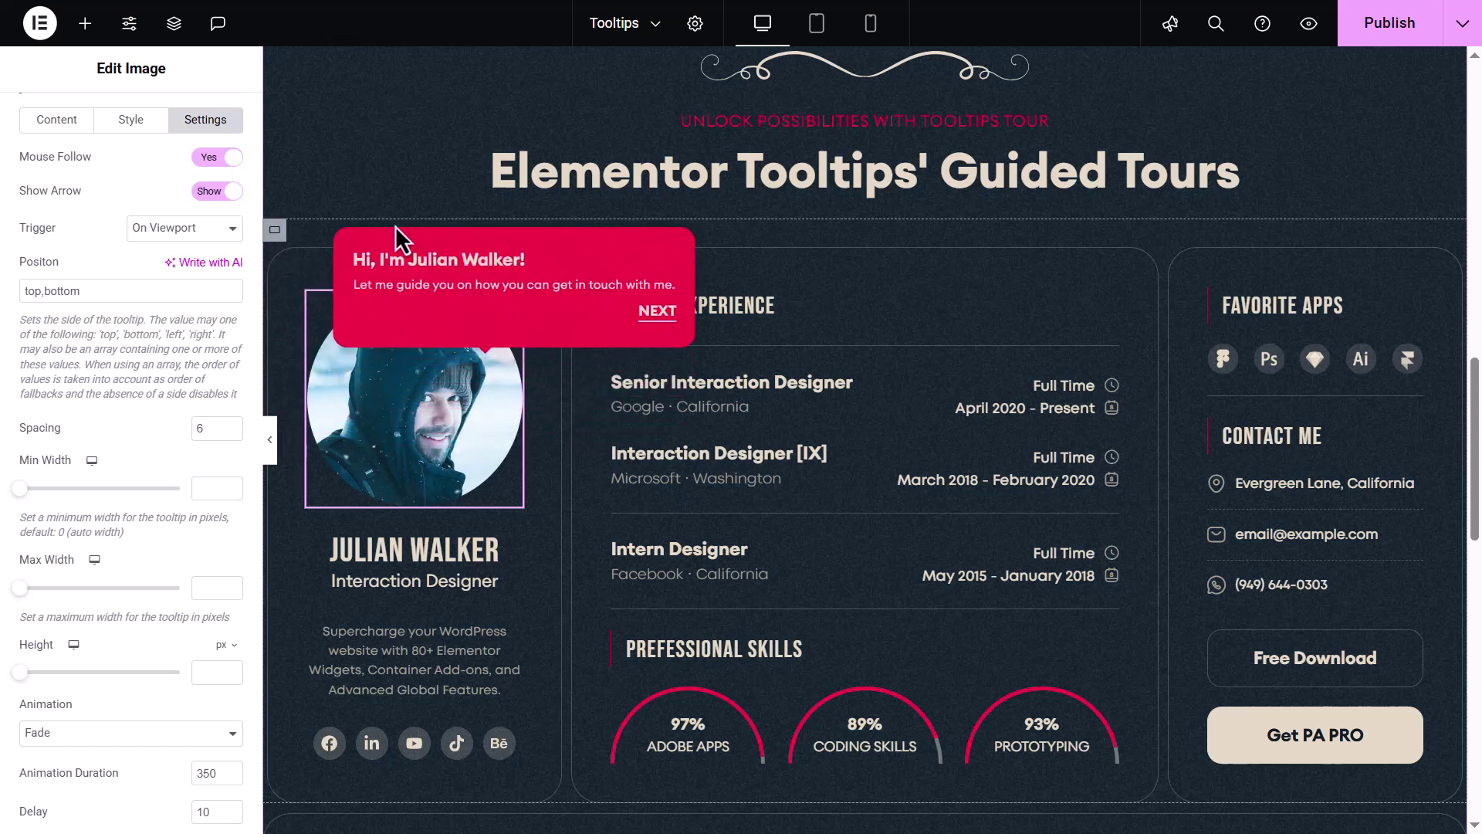
{"action": "left_click", "coordinate": [223, 159]}
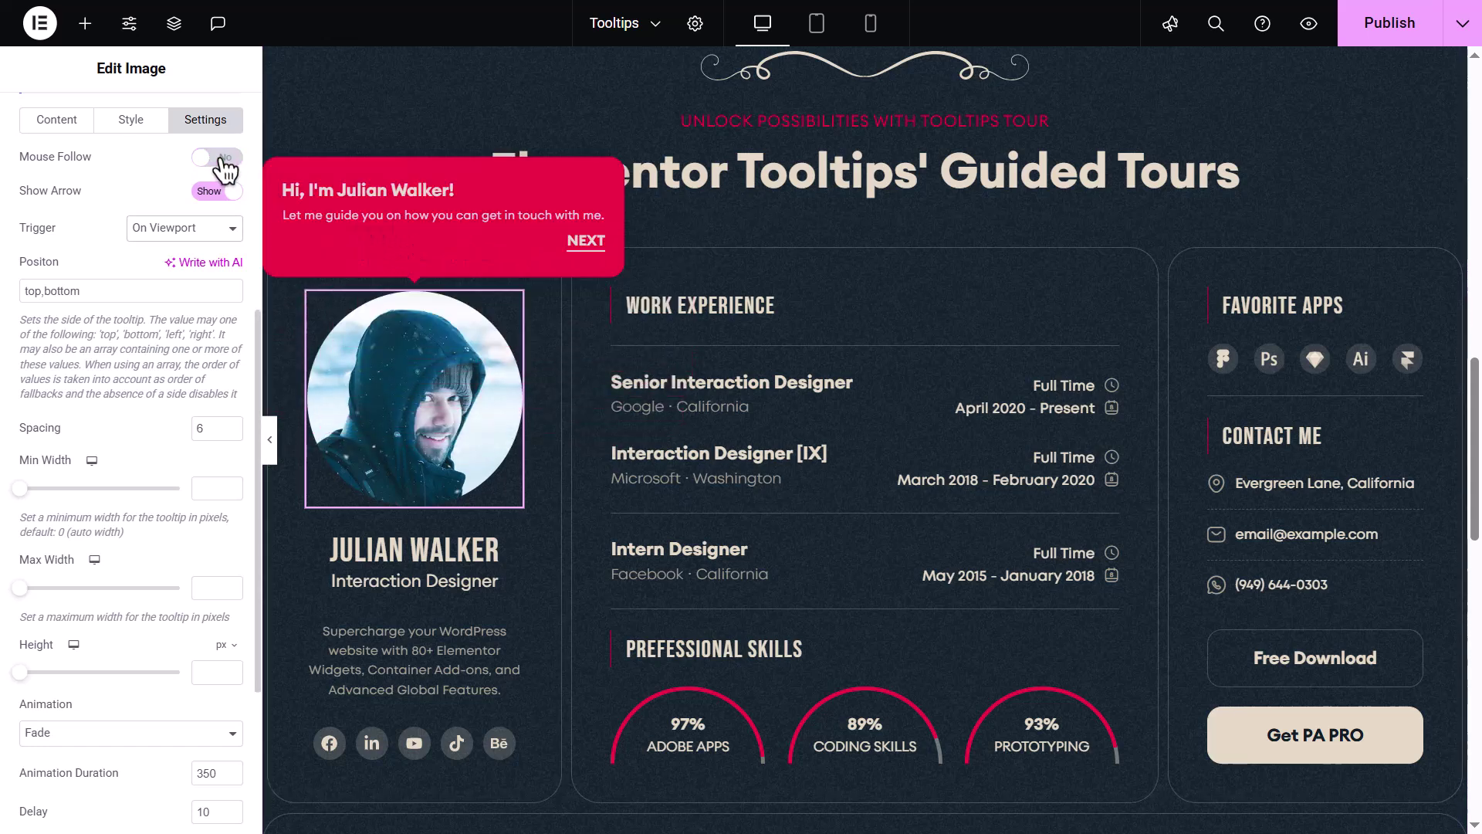
{"action": "left_click", "coordinate": [221, 190]}
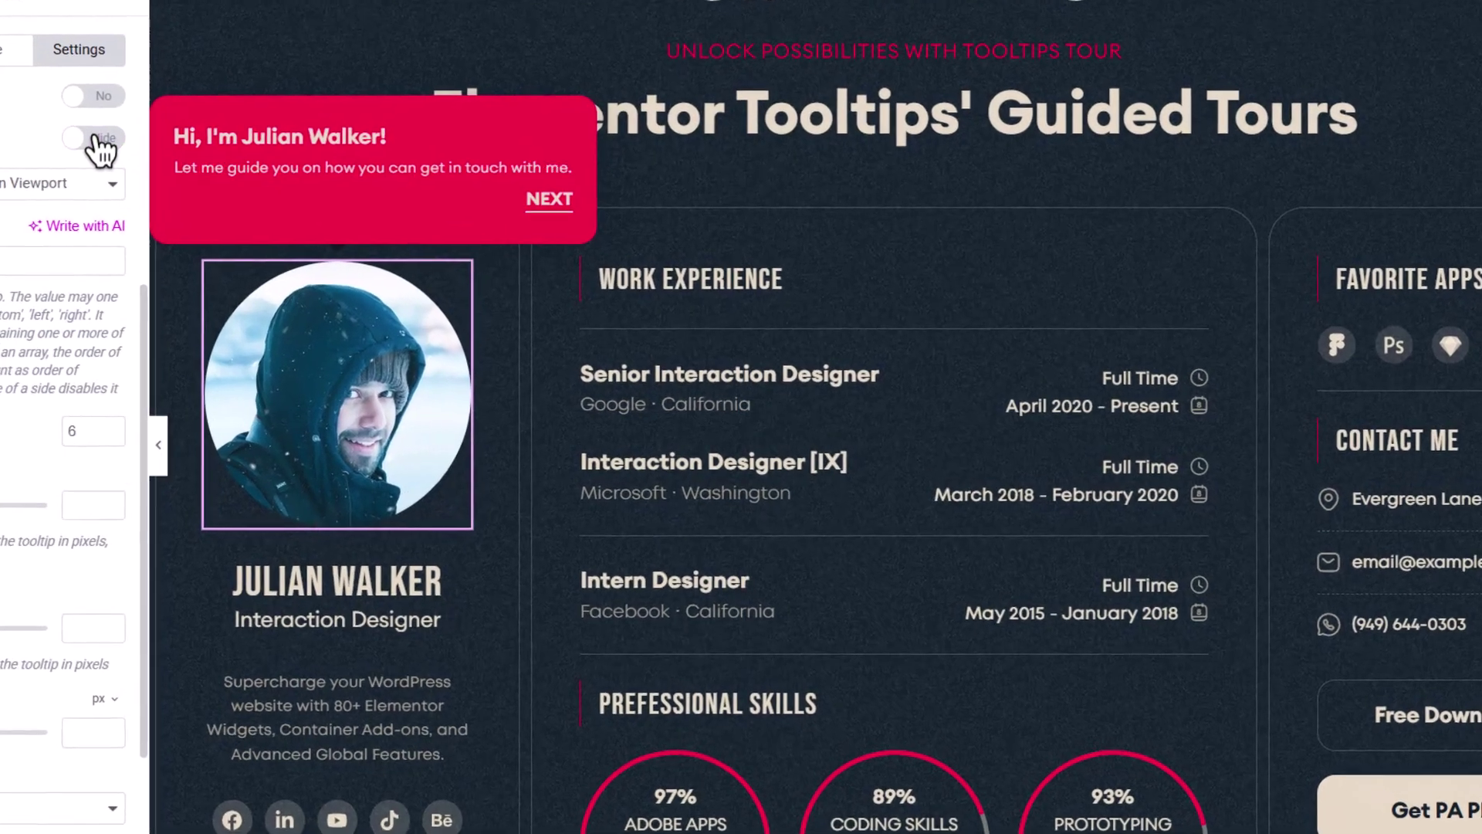
{"action": "left_click", "coordinate": [83, 138]}
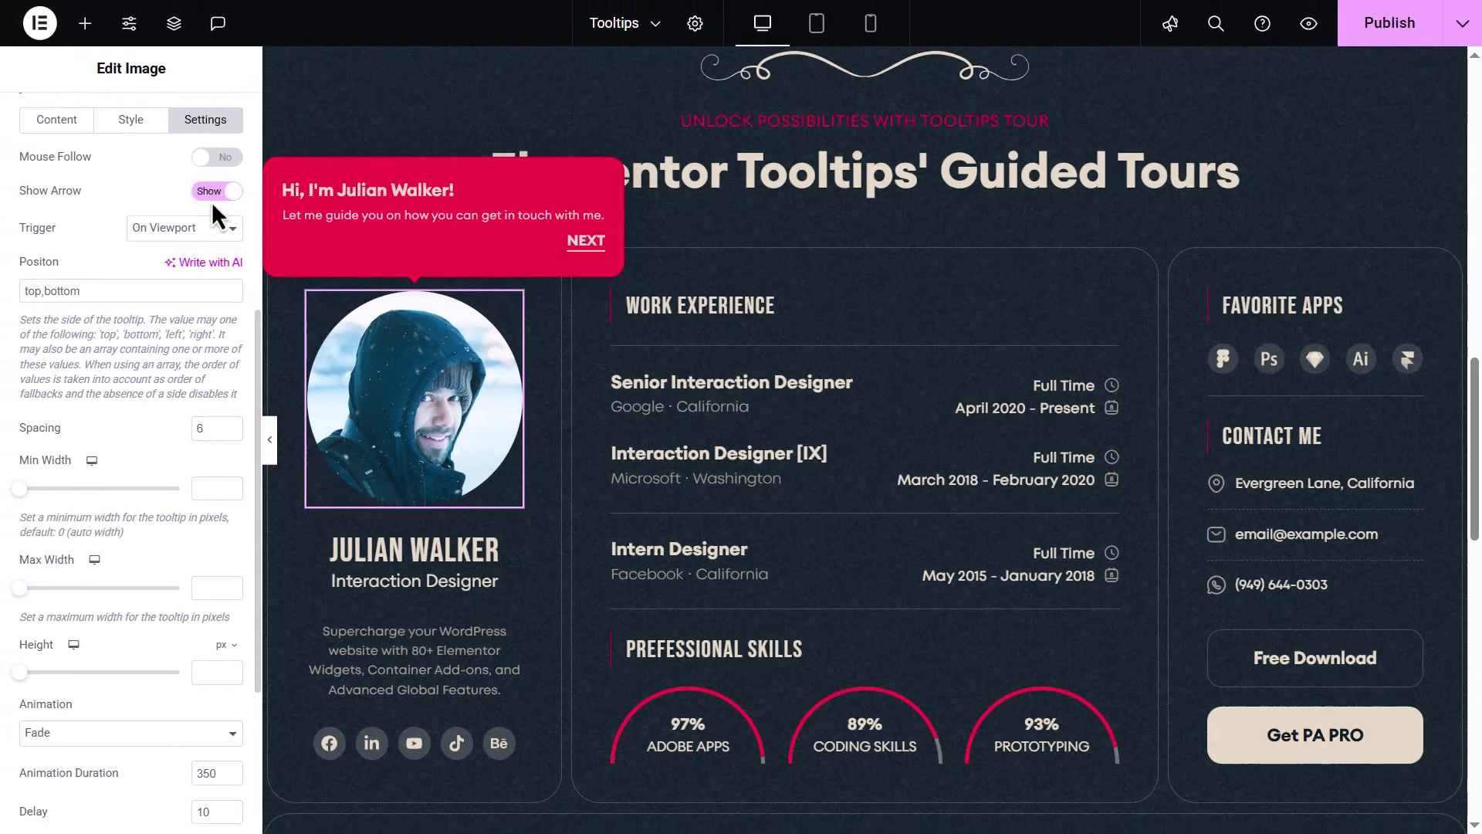
- Try the Click, Hover and On Viewport tooltip triggers on the photo, leaving it on Hover
{"action": "left_click", "coordinate": [220, 237]}
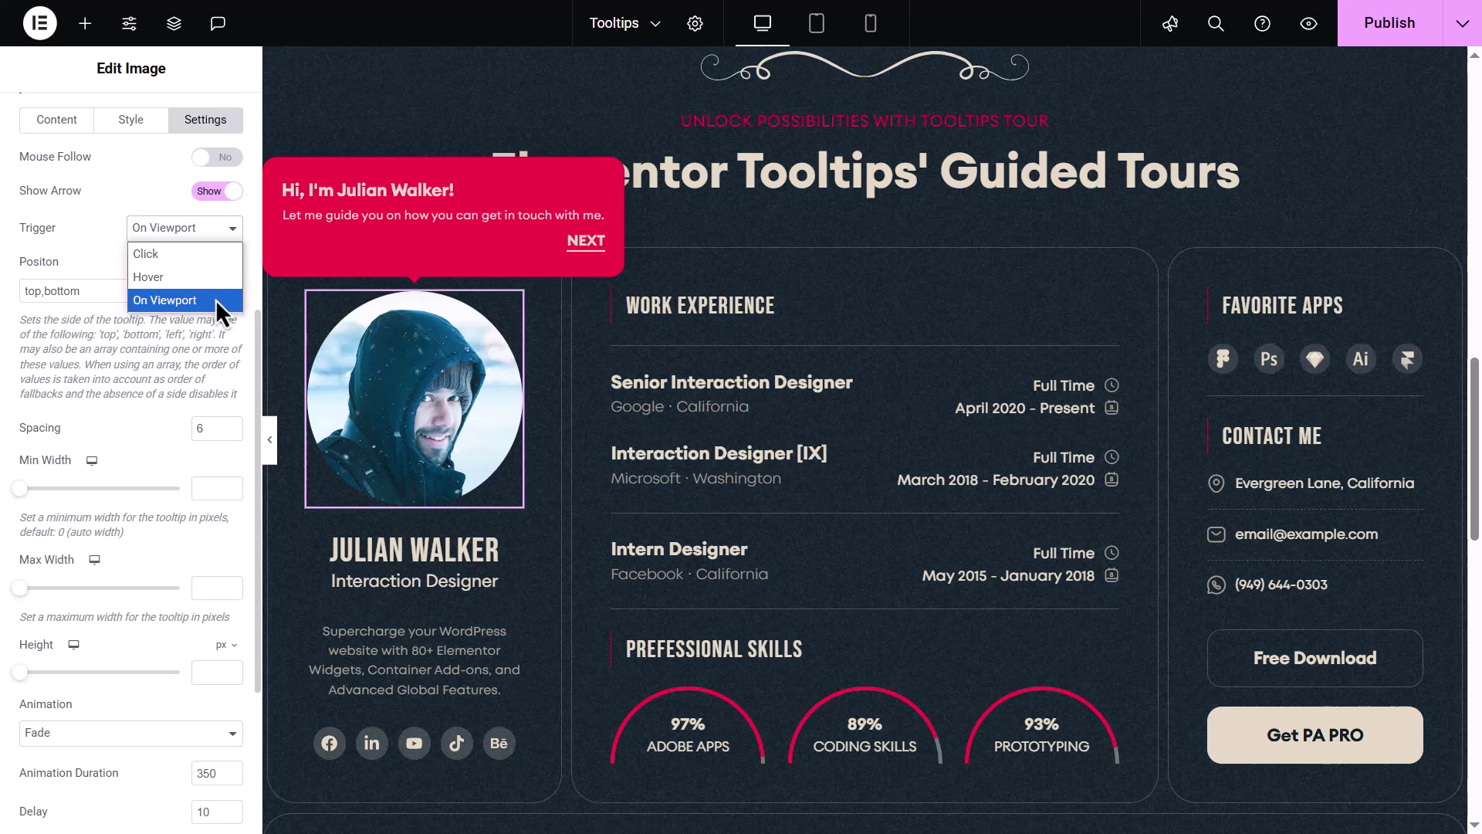
{"action": "left_click", "coordinate": [207, 258]}
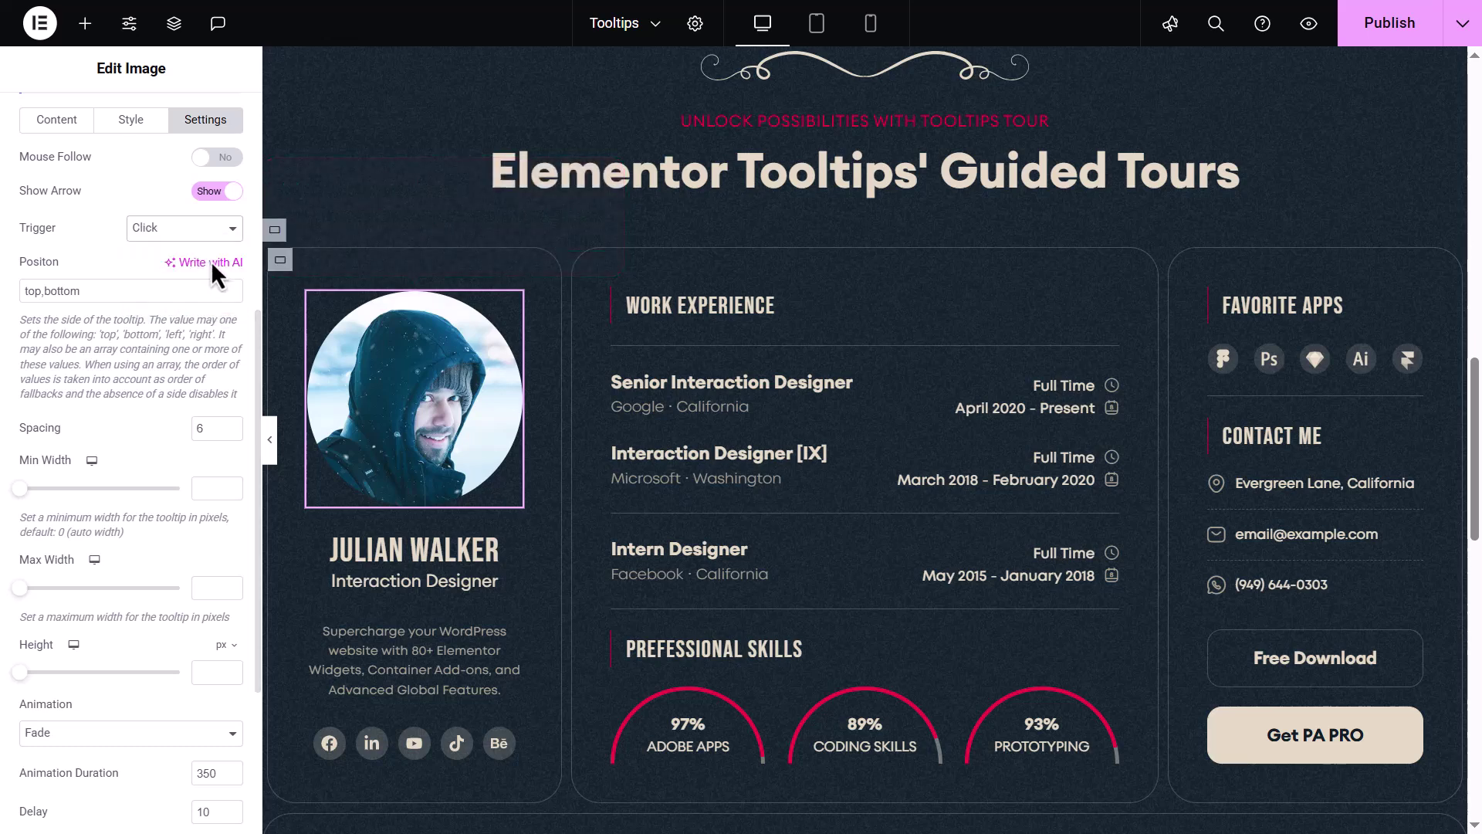
{"action": "left_click", "coordinate": [370, 363]}
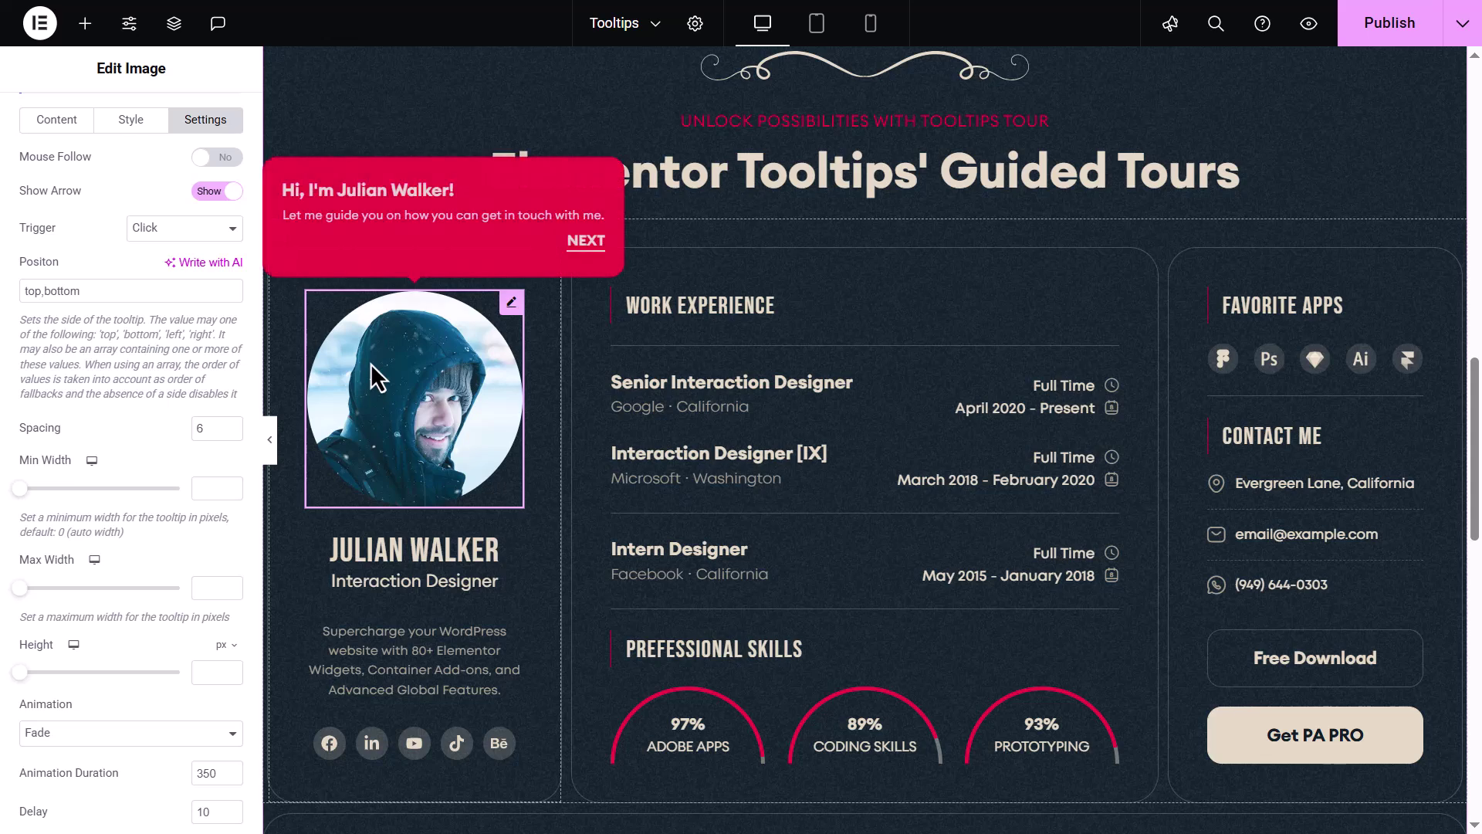
{"action": "left_click", "coordinate": [225, 232]}
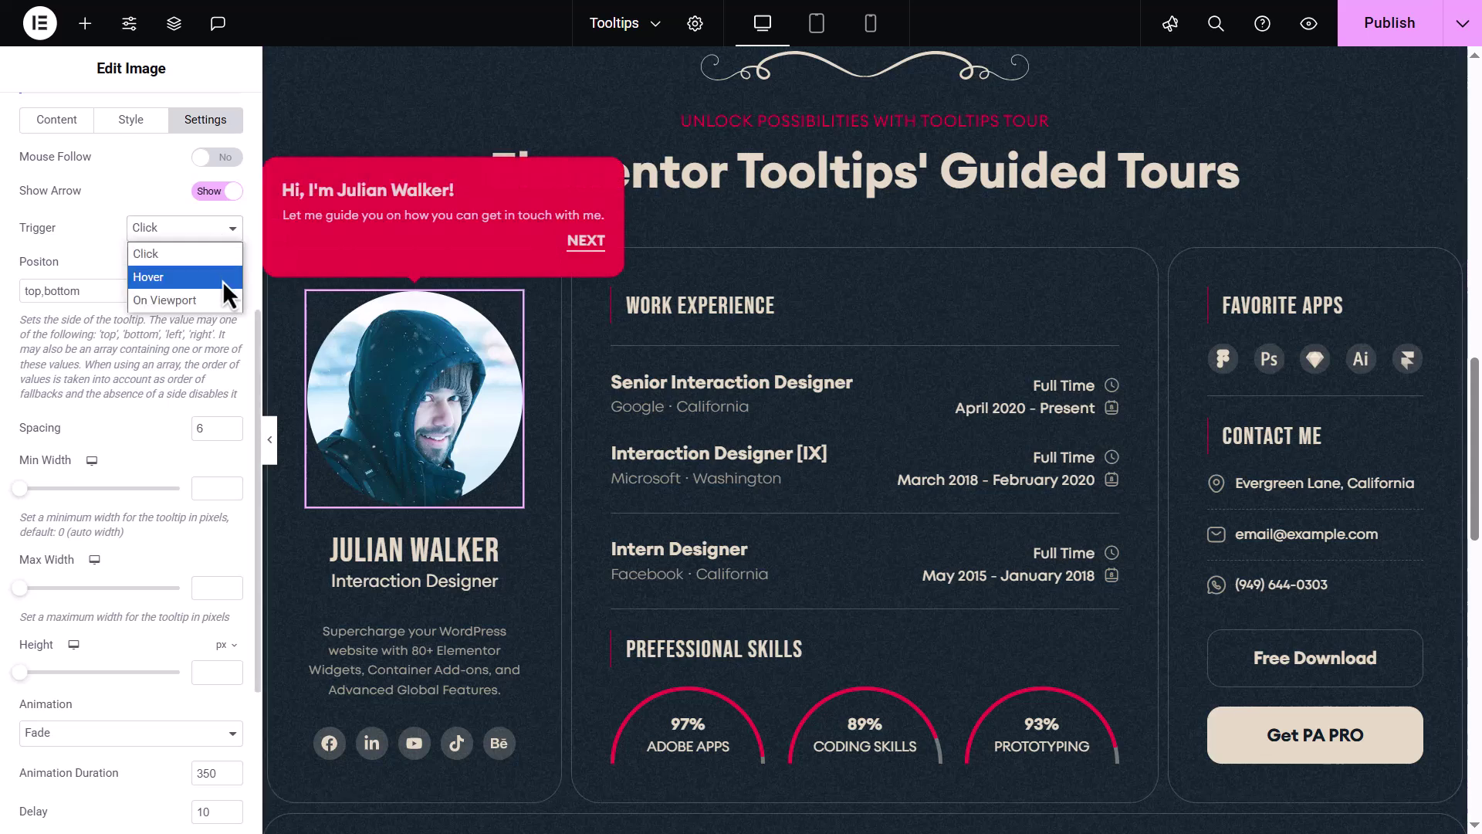
{"action": "left_click", "coordinate": [222, 279]}
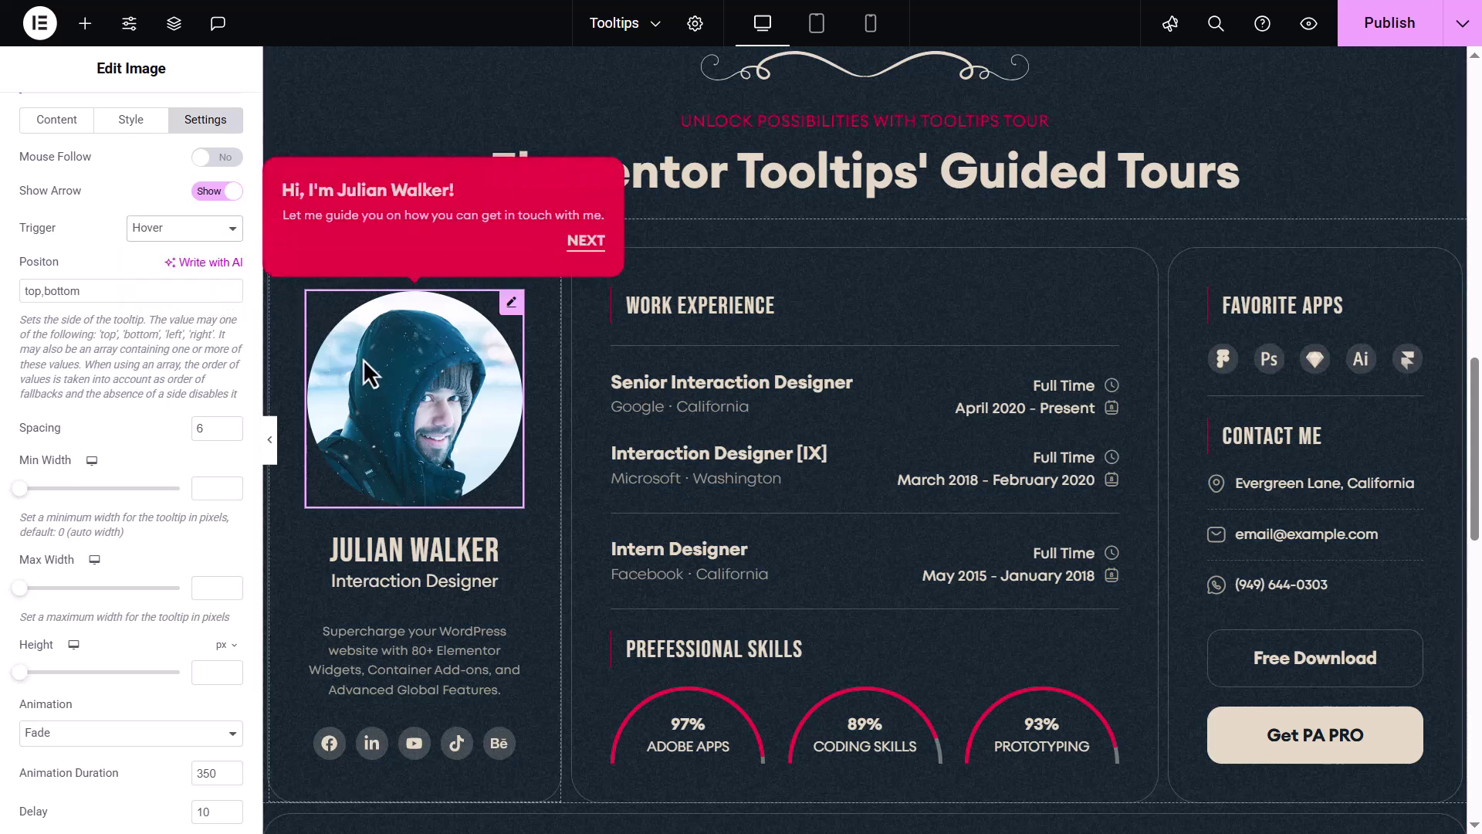
{"action": "left_click", "coordinate": [210, 235]}
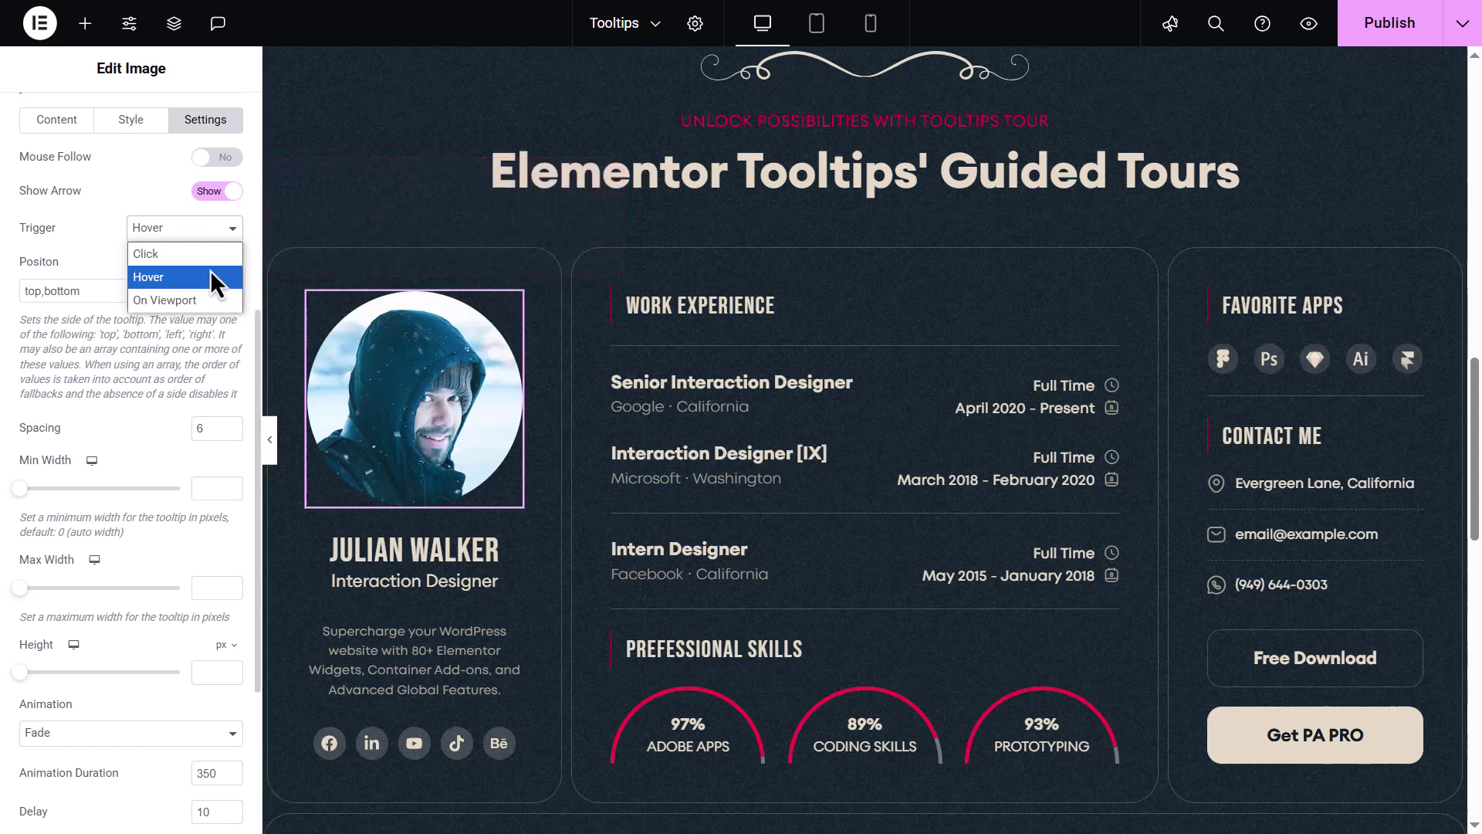
{"action": "left_click", "coordinate": [214, 299]}
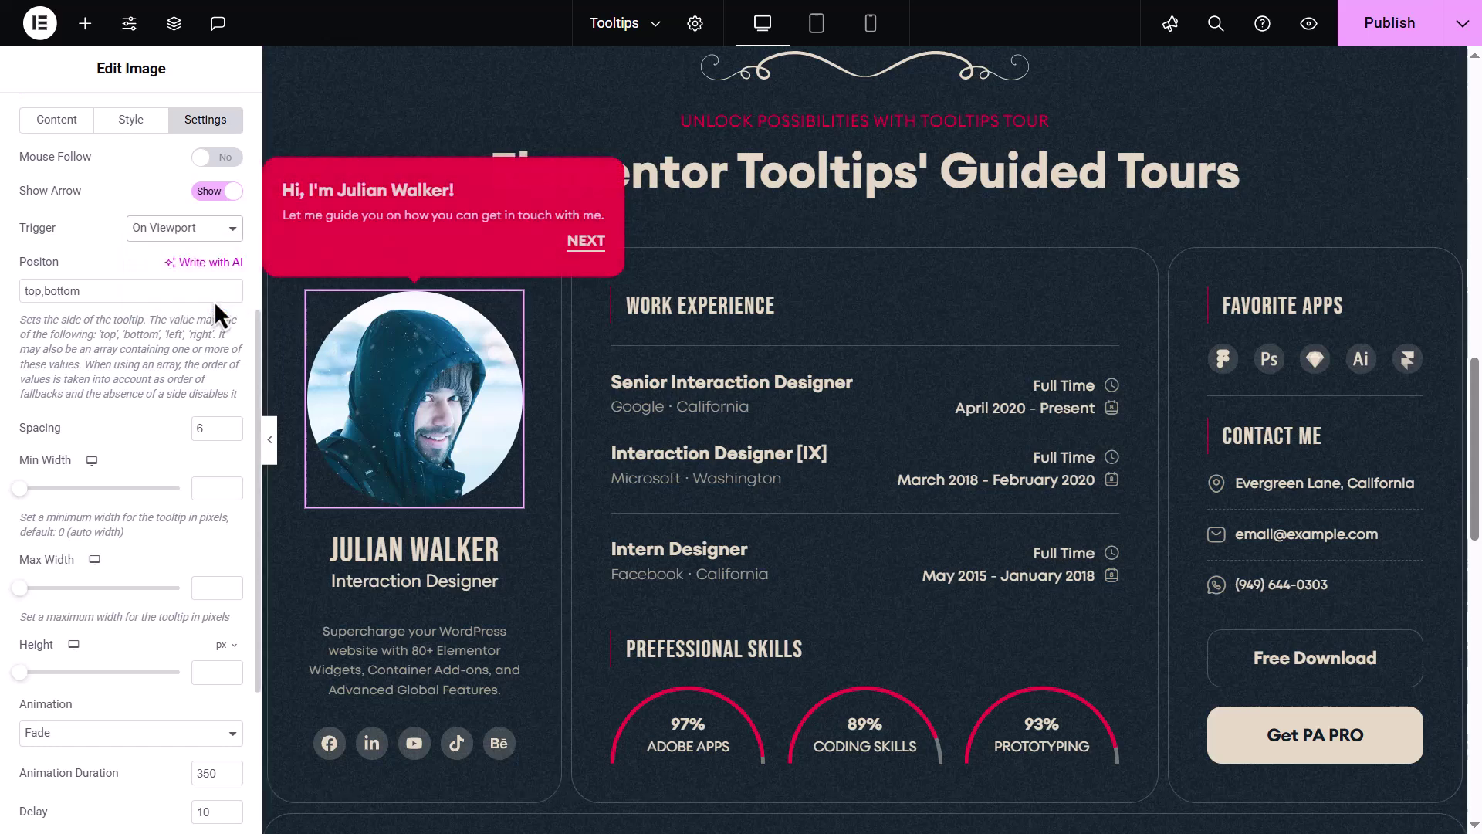
{"action": "left_click", "coordinate": [208, 230]}
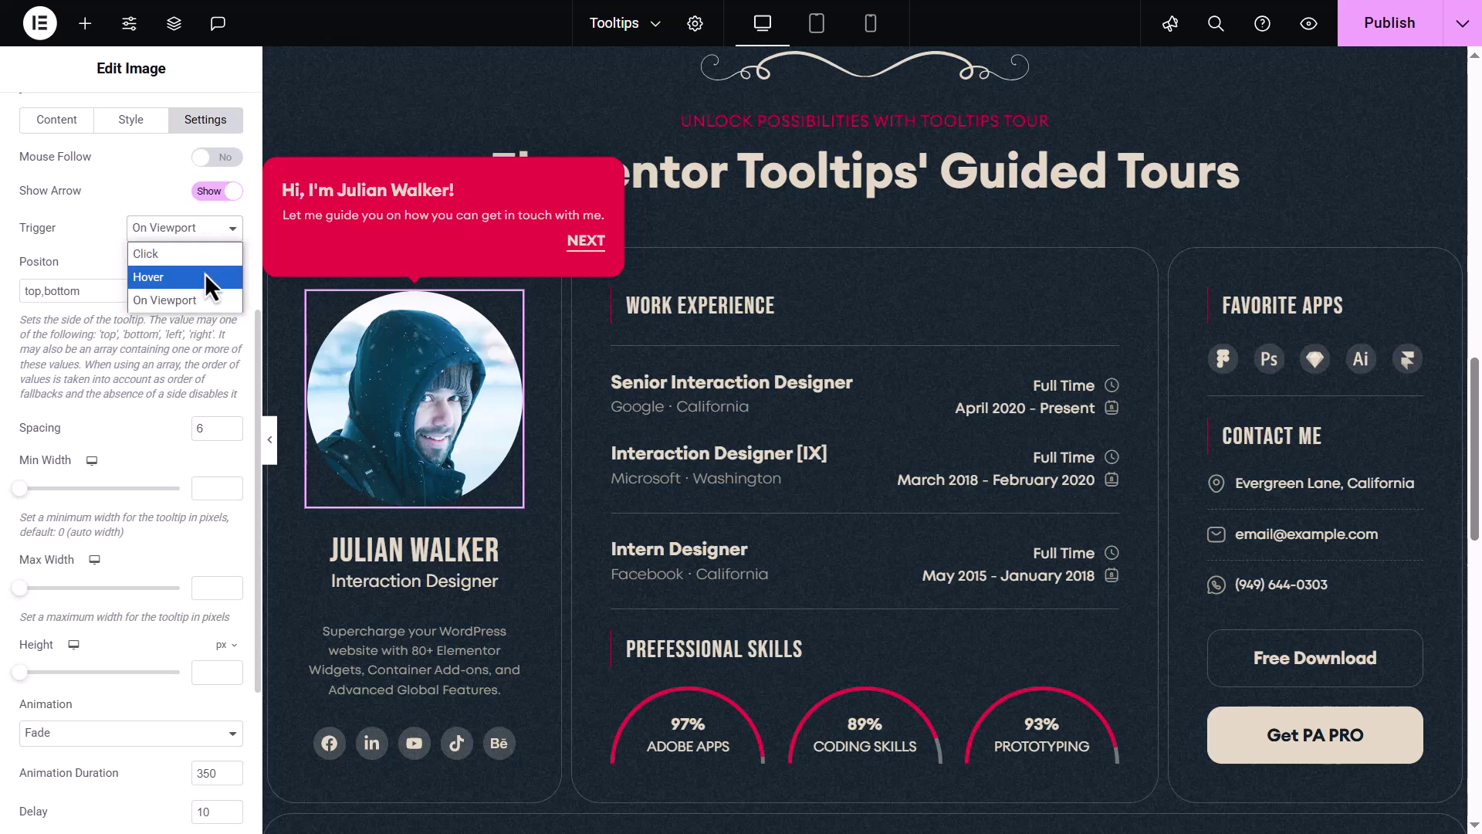
{"action": "left_click", "coordinate": [205, 271]}
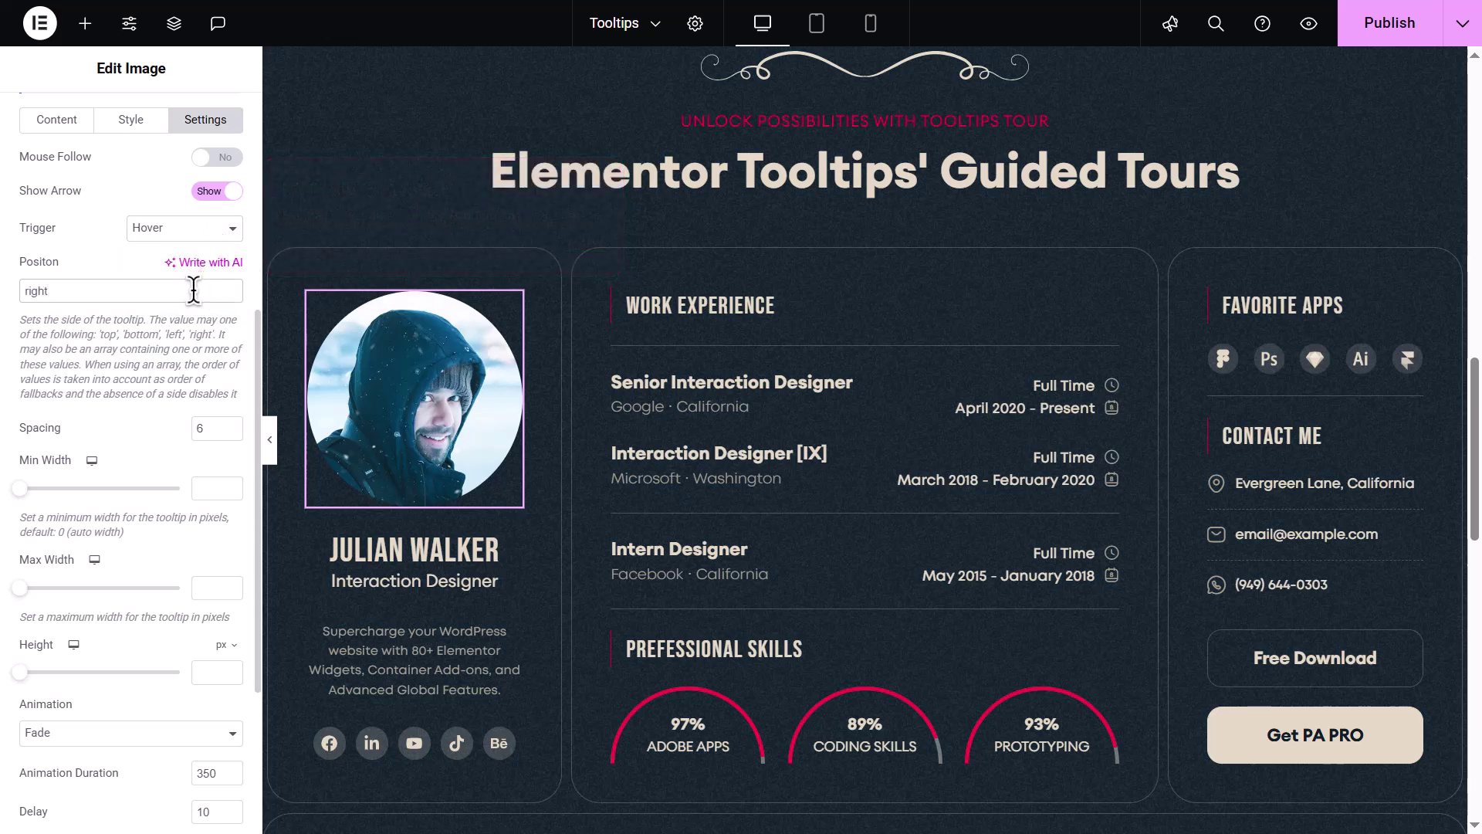
- Set the photo tooltip's Spacing to 6
{"action": "mouse_move", "coordinate": [393, 350]}
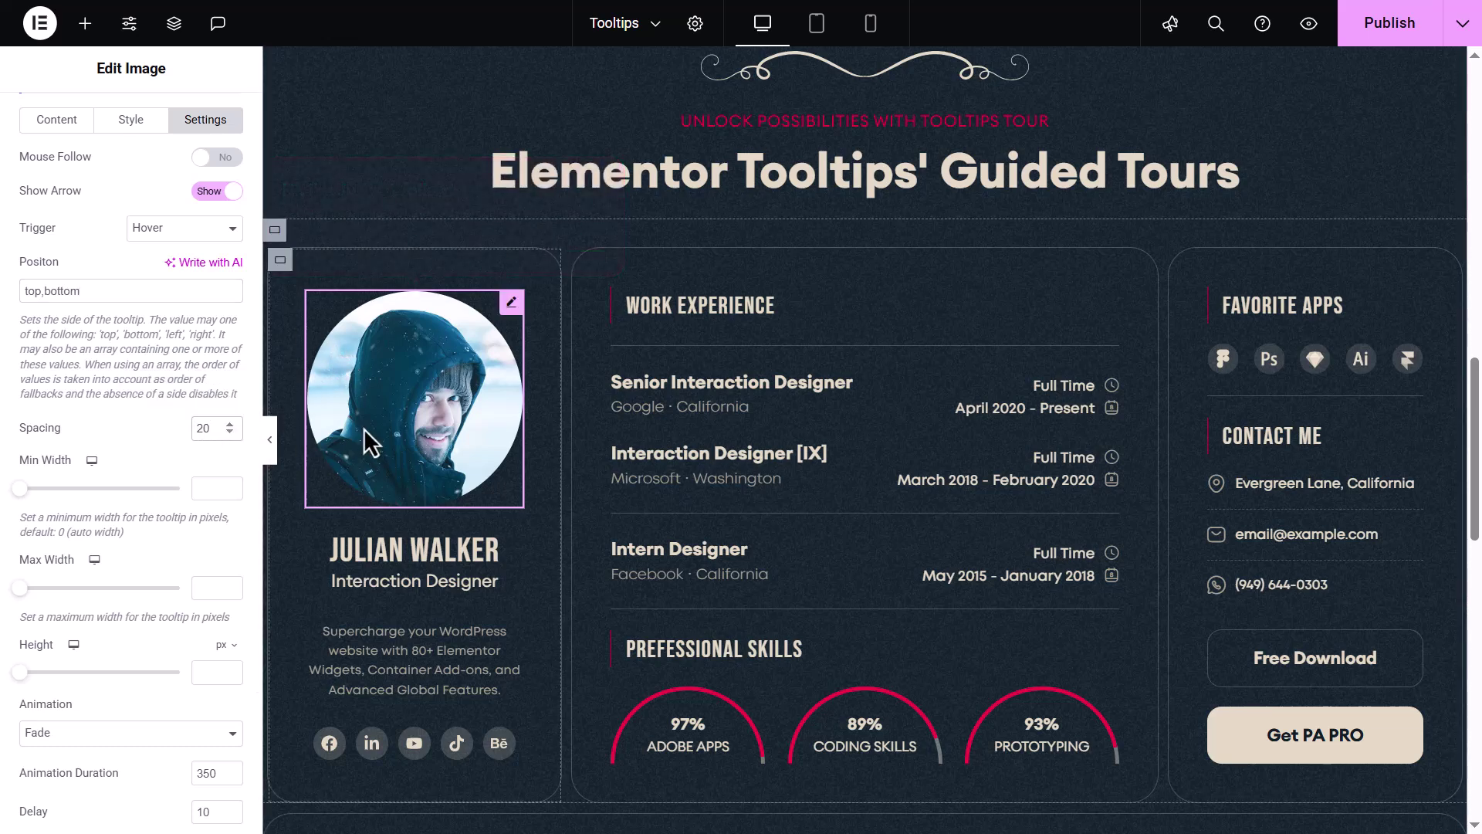
{"action": "mouse_move", "coordinate": [364, 428]}
{"action": "key", "text": "BackSpace"}
{"action": "key", "text": "BackSpace"}
{"action": "type", "text": "6"}
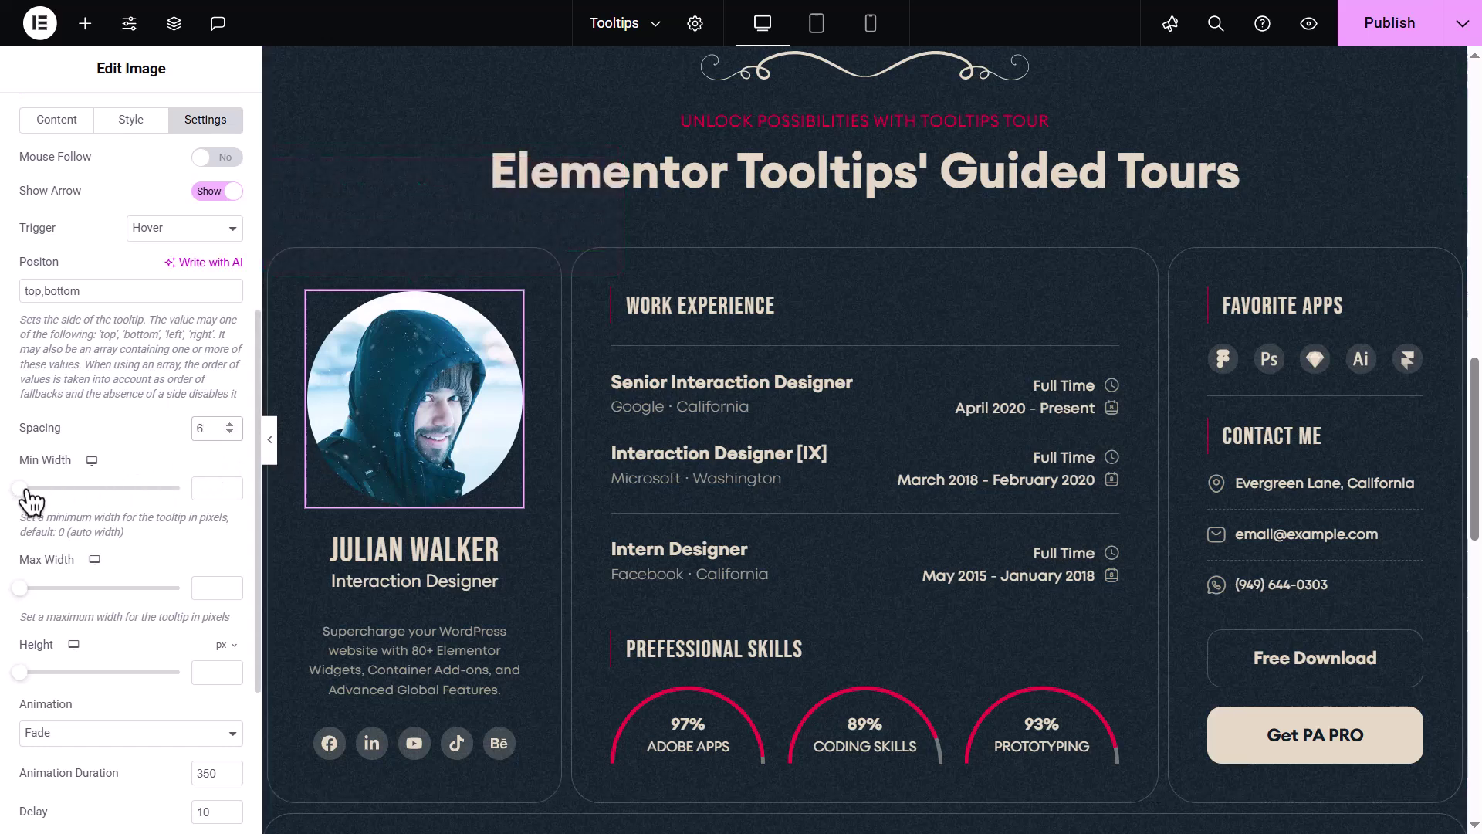
- Test Min Width 583, Max Width 573 and Height 202 px, undoing the width changes
{"action": "left_click_drag", "start_coordinate": [21, 489], "coordinate": [142, 508]}
{"action": "left_click_drag", "start_coordinate": [22, 591], "coordinate": [138, 601]}
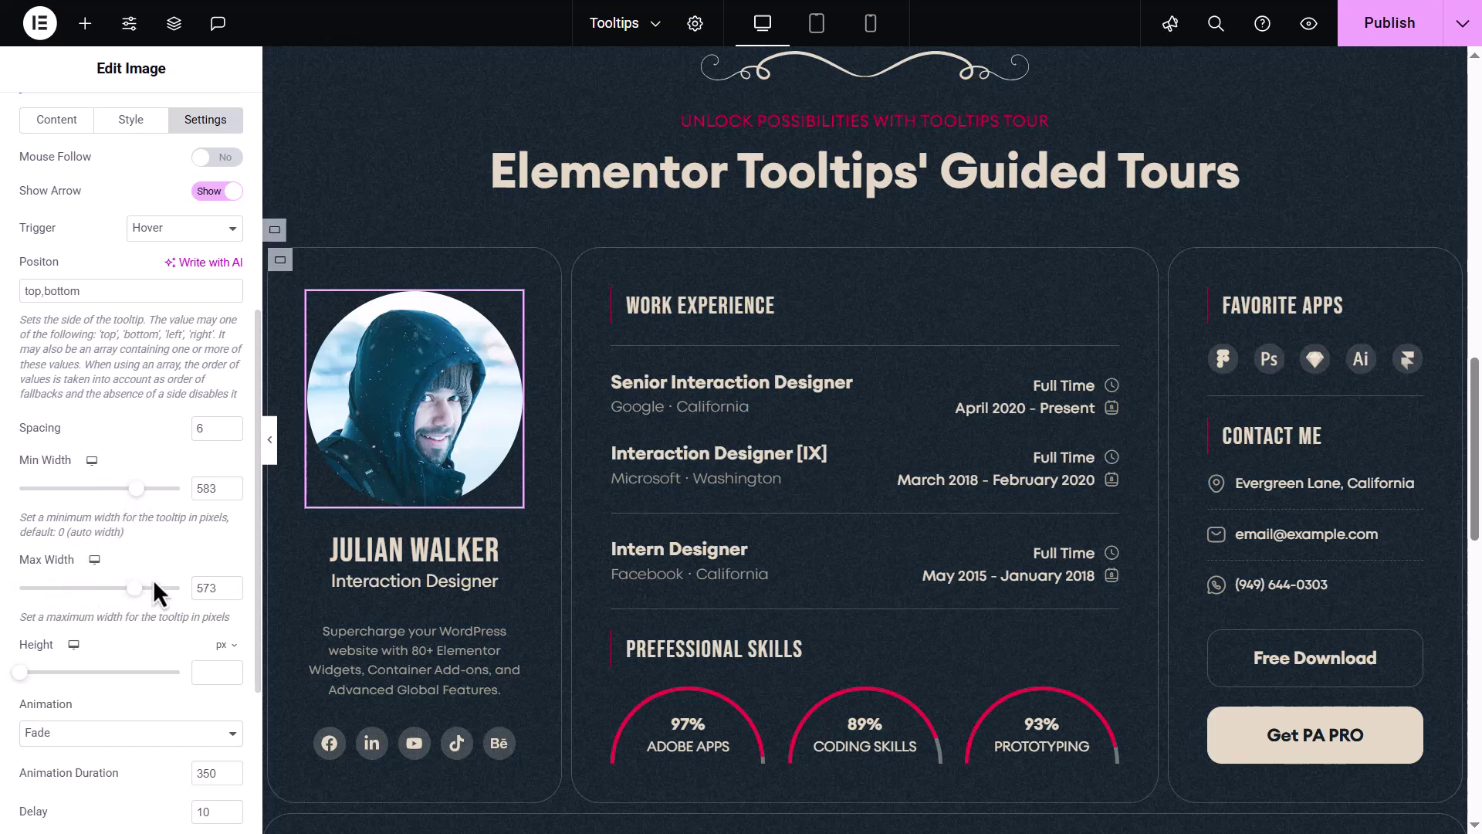
{"action": "mouse_move", "coordinate": [372, 438]}
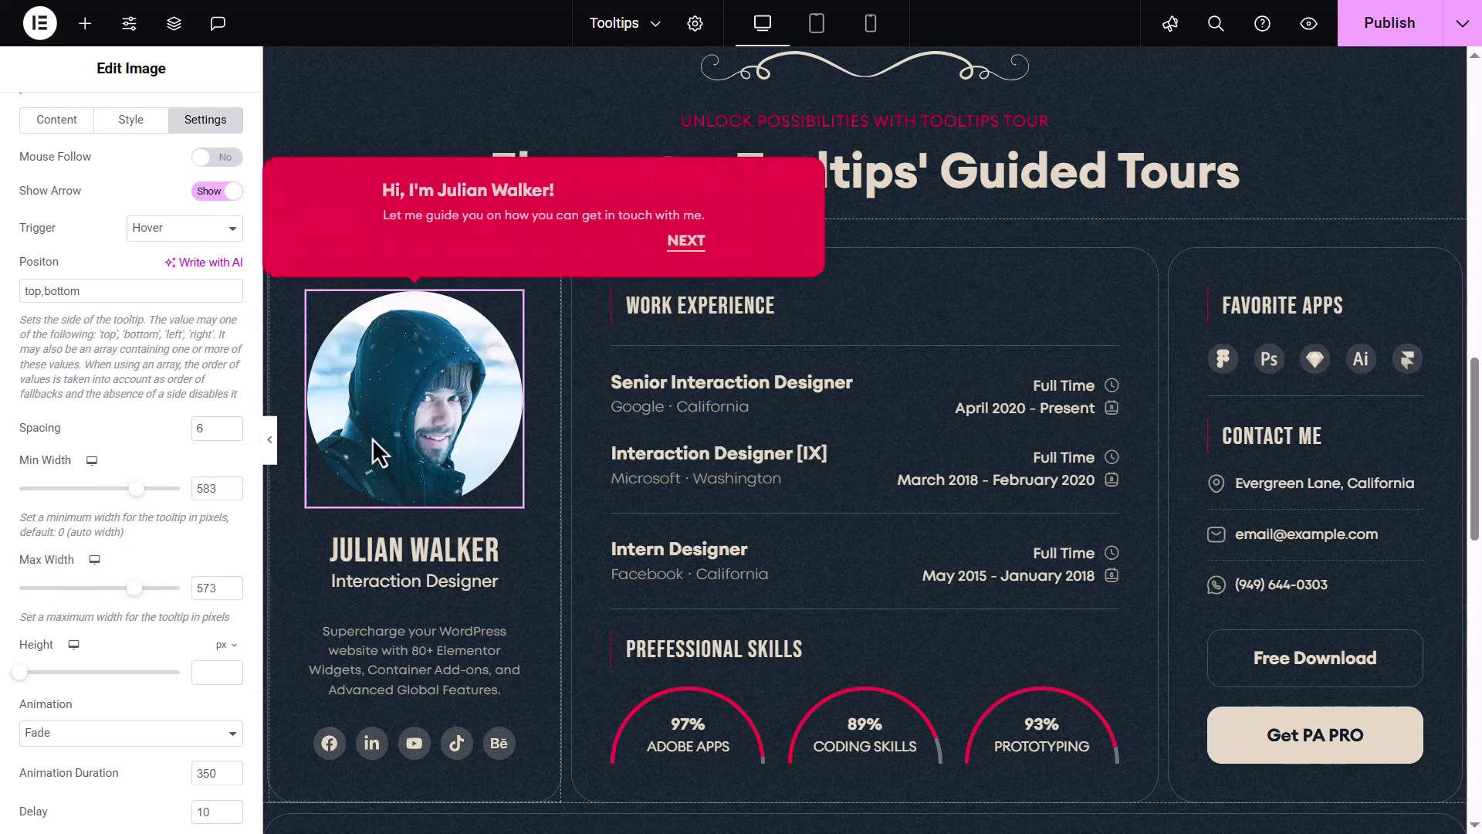
{"action": "key", "text": "ctrl+z"}
{"action": "key", "text": "ctrl+z"}
{"action": "scroll", "coordinate": [151, 497], "scroll_direction": "down", "scroll_amount": 3}
{"action": "left_click_drag", "start_coordinate": [21, 442], "coordinate": [84, 441]}
- Undo the height change and preview the Grow, Swing and Slide tooltip animations
{"action": "mouse_move", "coordinate": [340, 387]}
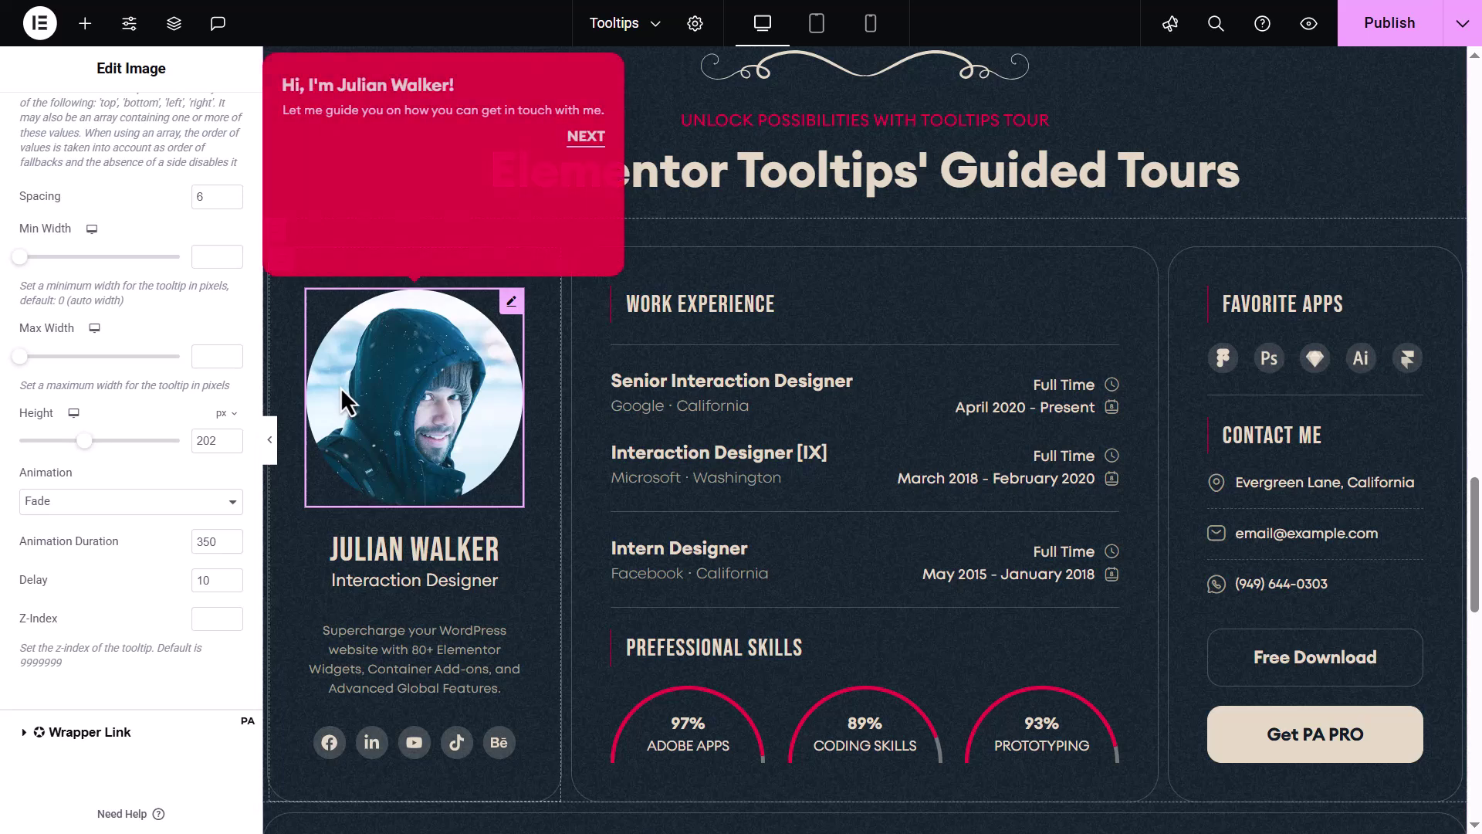
{"action": "key", "text": "ctrl+z"}
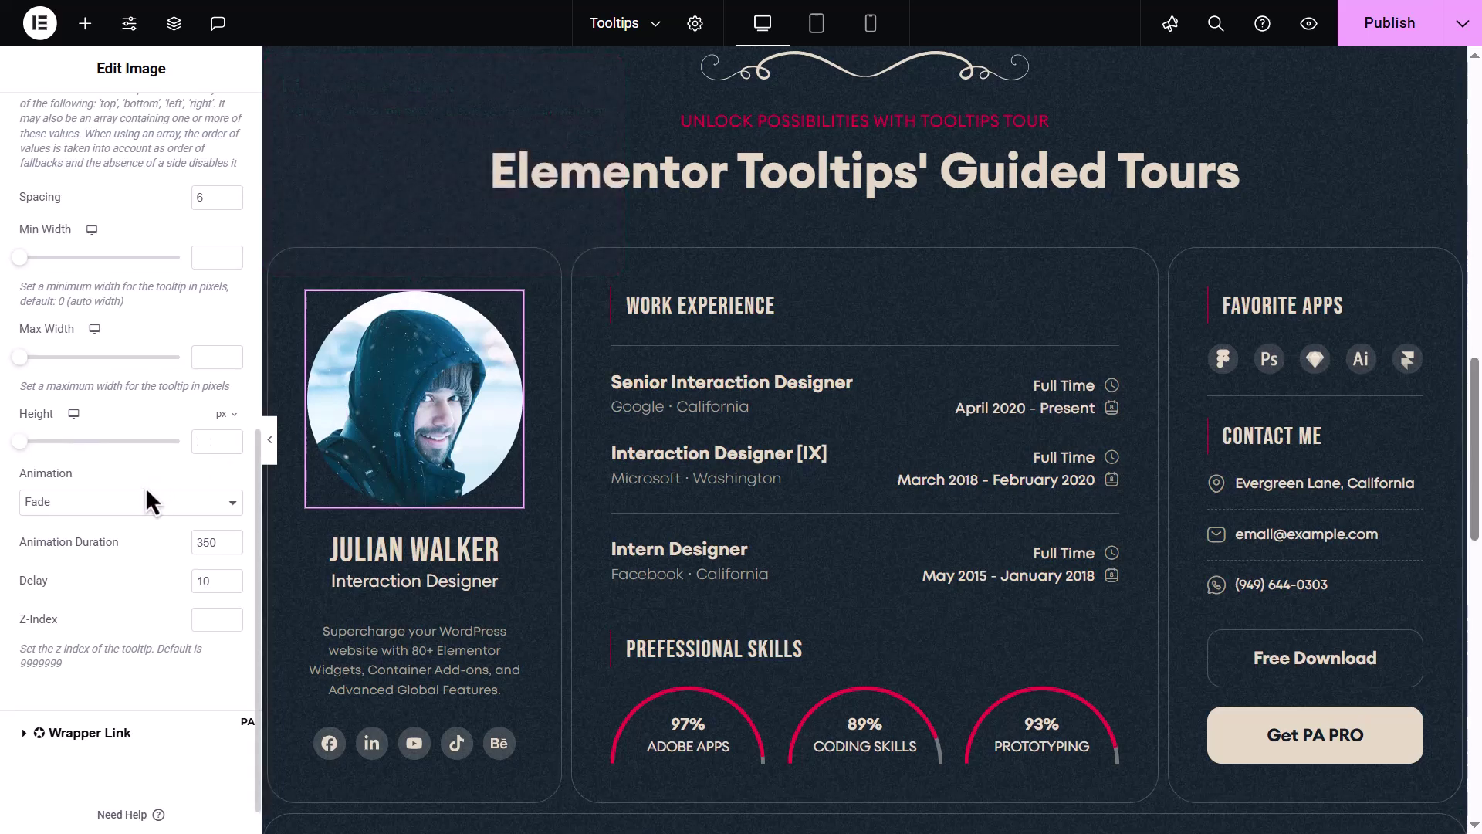
{"action": "left_click", "coordinate": [199, 501]}
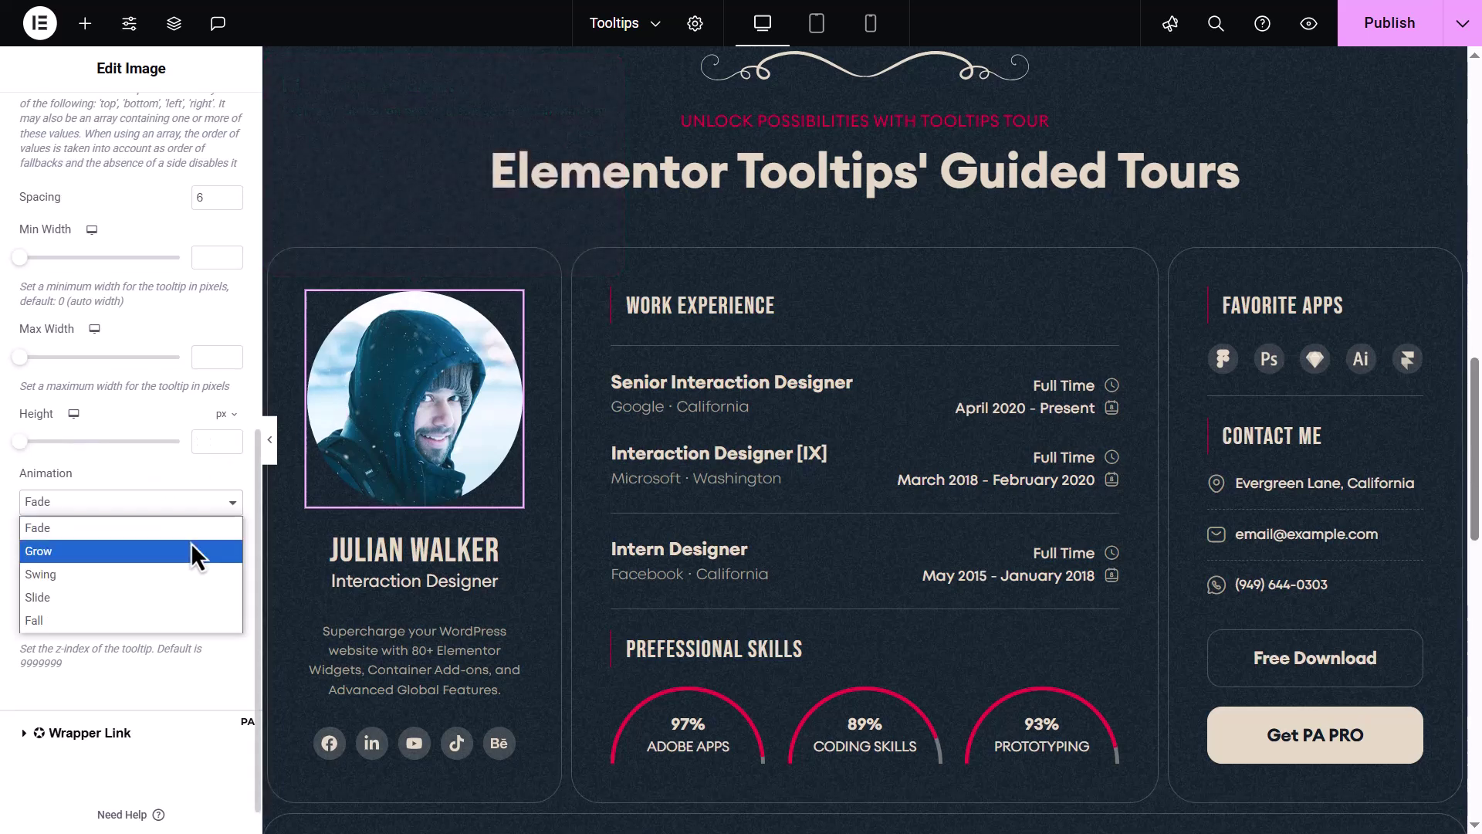
{"action": "left_click", "coordinate": [191, 542]}
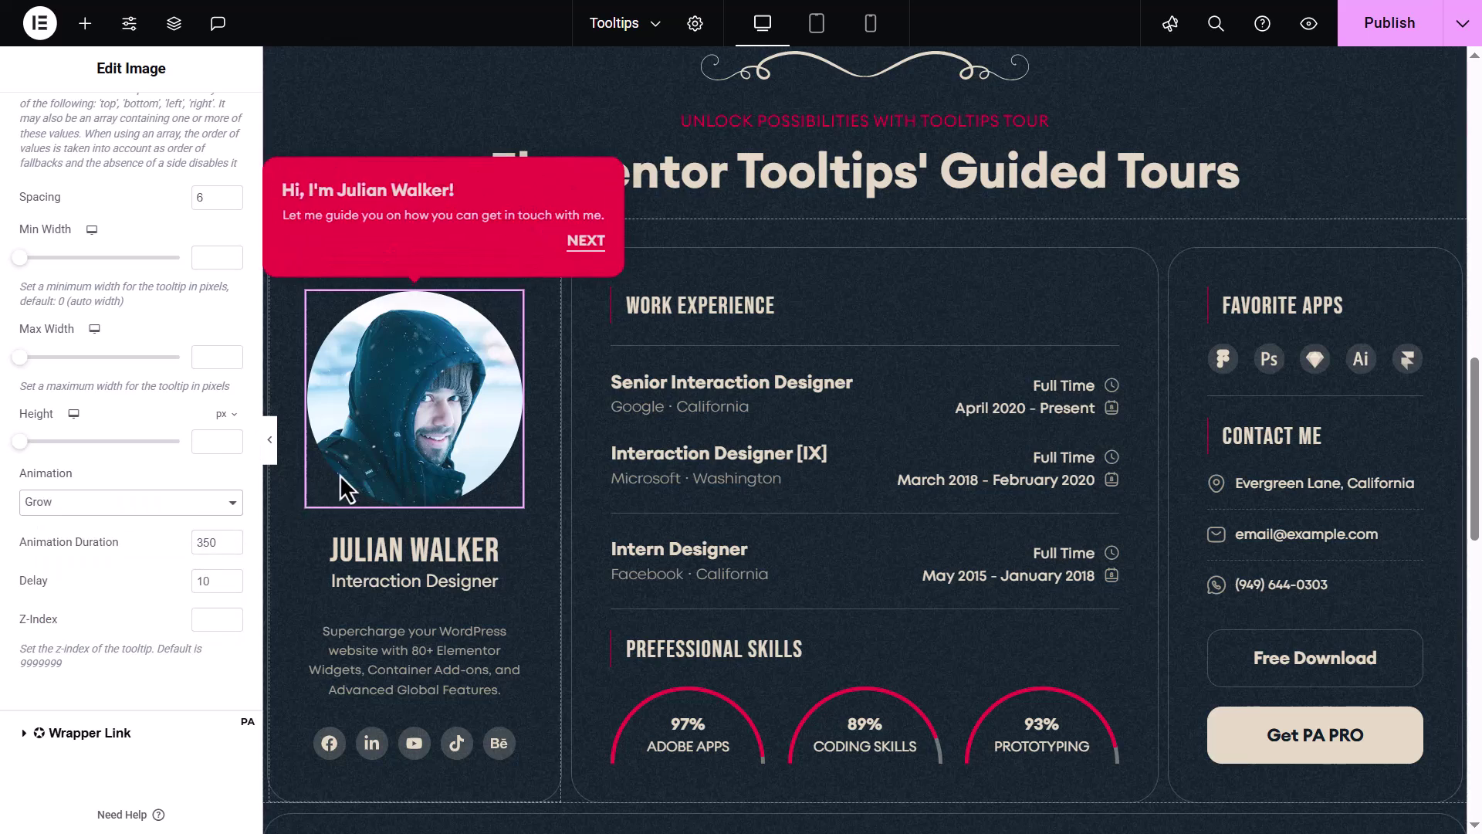
{"action": "left_click", "coordinate": [232, 509]}
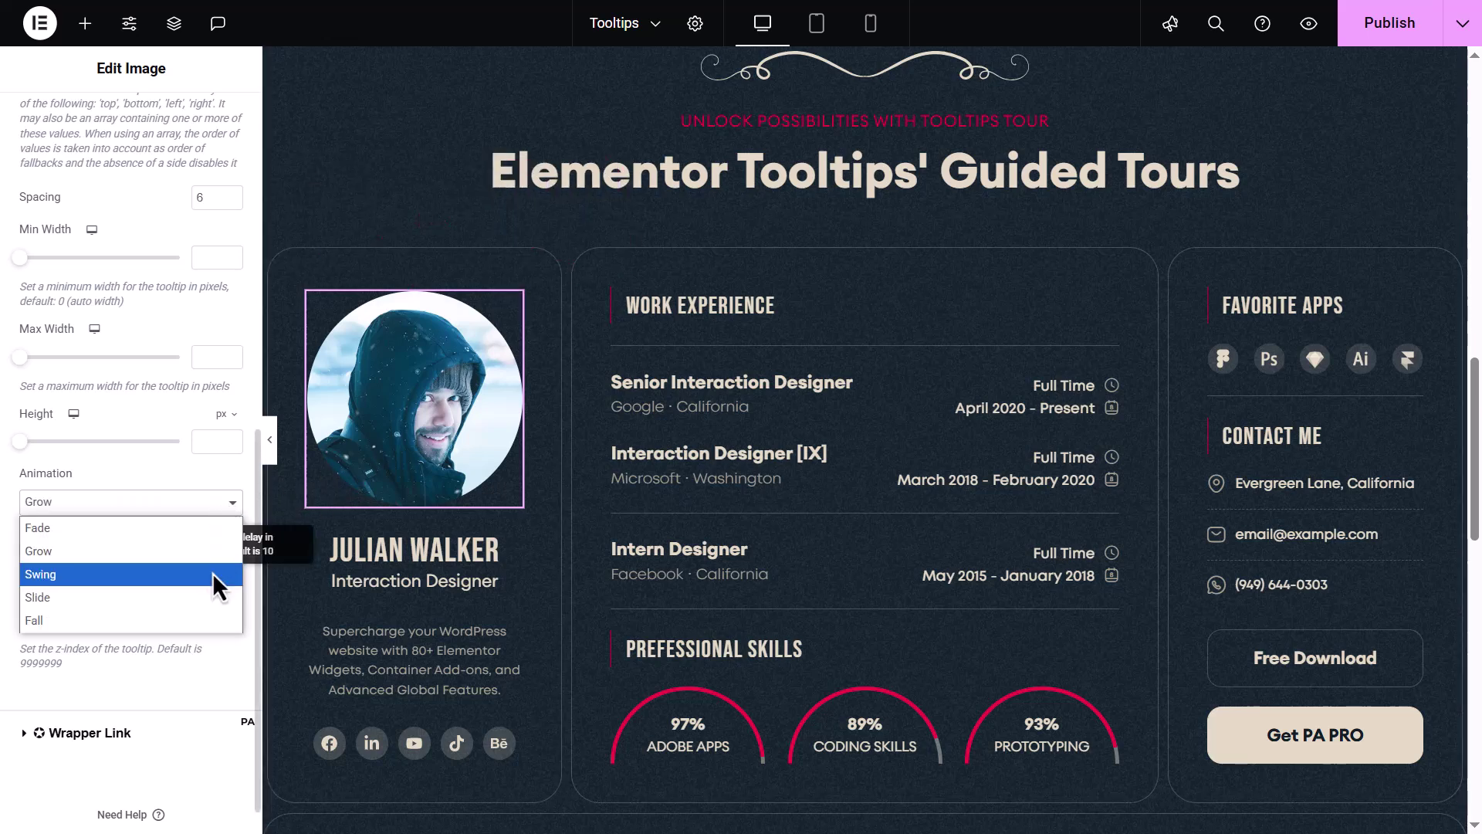
{"action": "left_click", "coordinate": [211, 574]}
{"action": "mouse_move", "coordinate": [373, 470]}
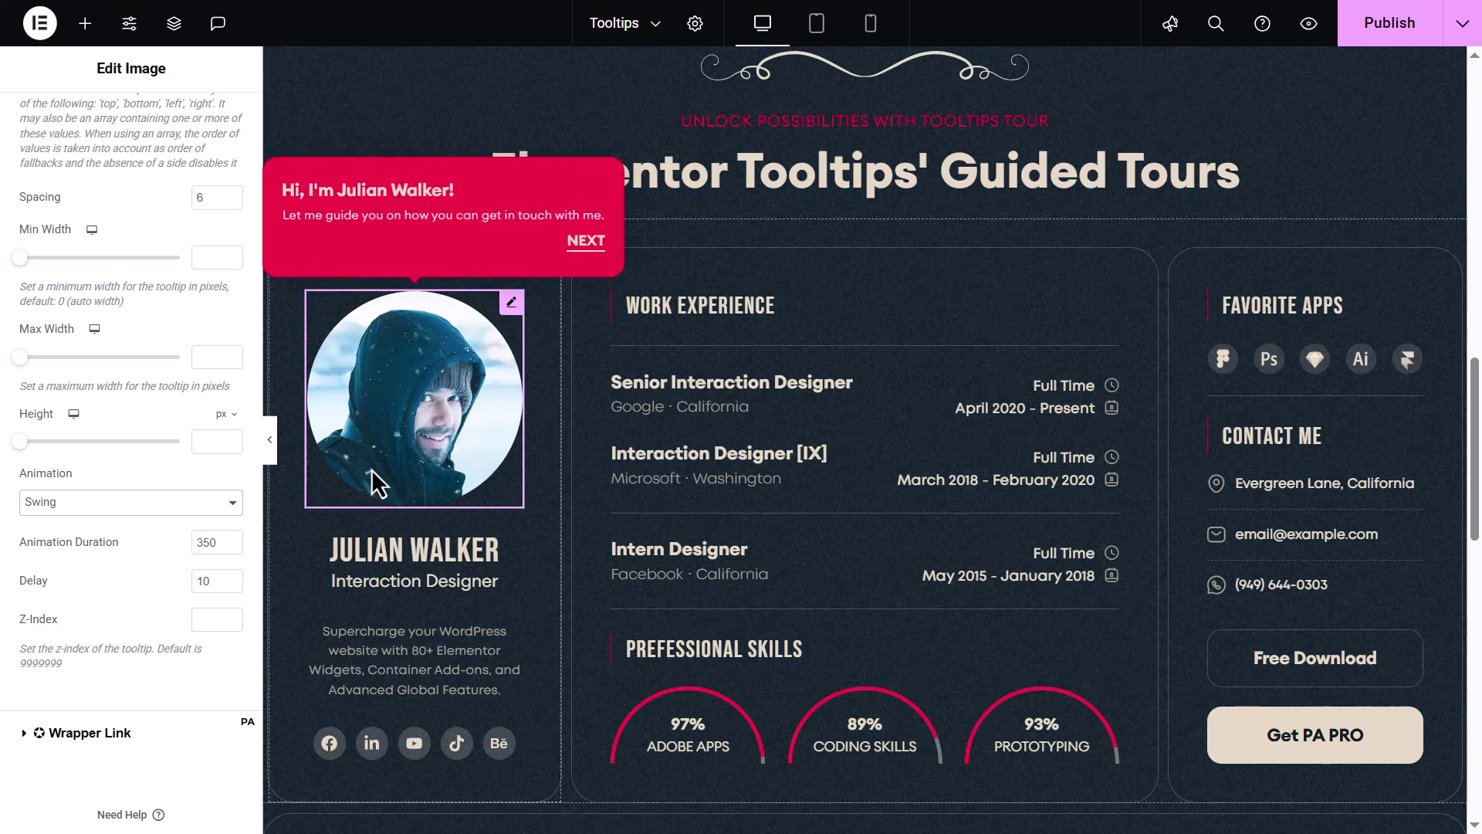
{"action": "left_click", "coordinate": [234, 506]}
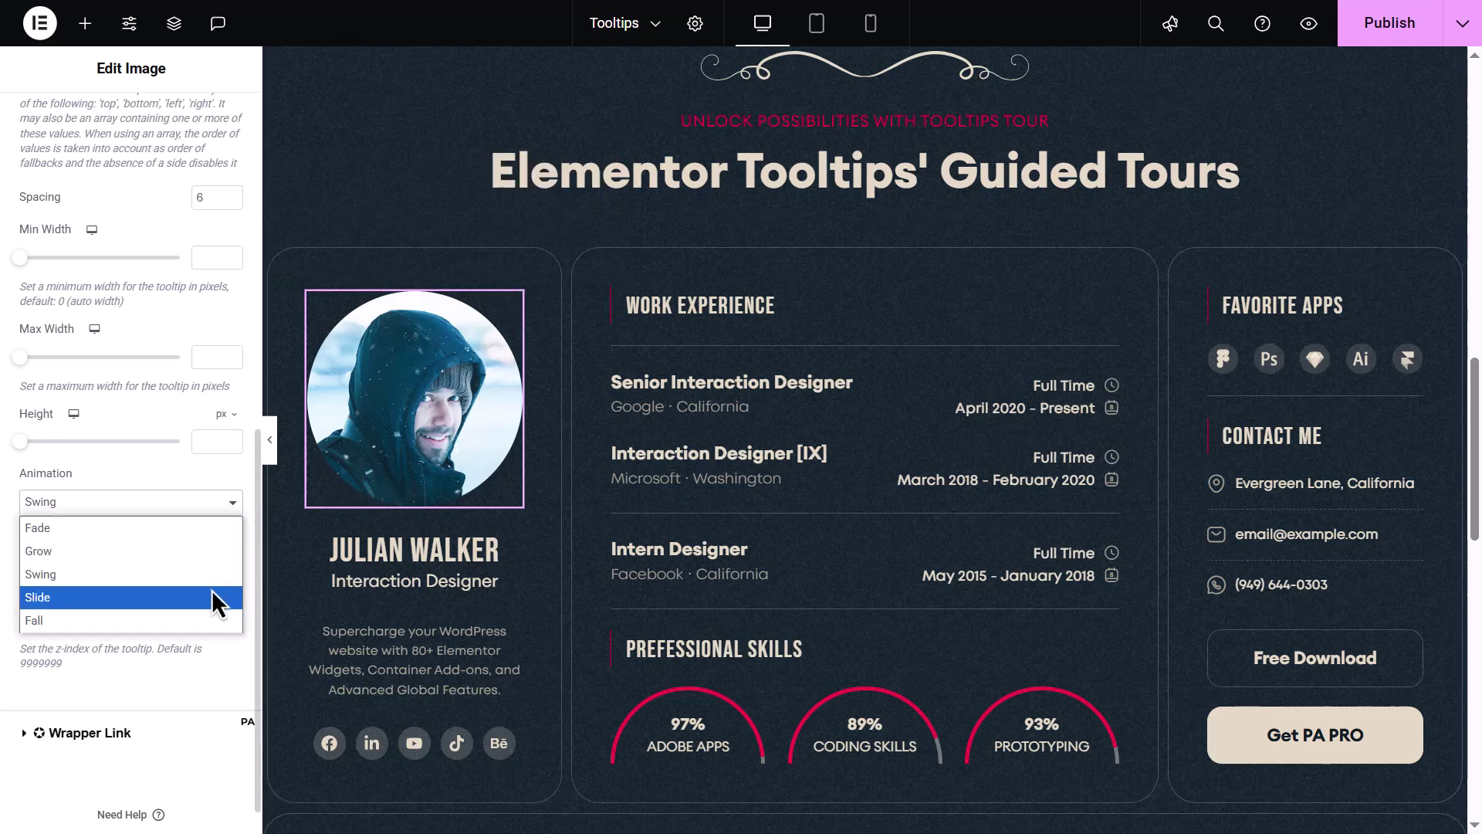
{"action": "left_click", "coordinate": [211, 596]}
- Try the Fall animation, then settle on Swing
{"action": "mouse_move", "coordinate": [349, 469]}
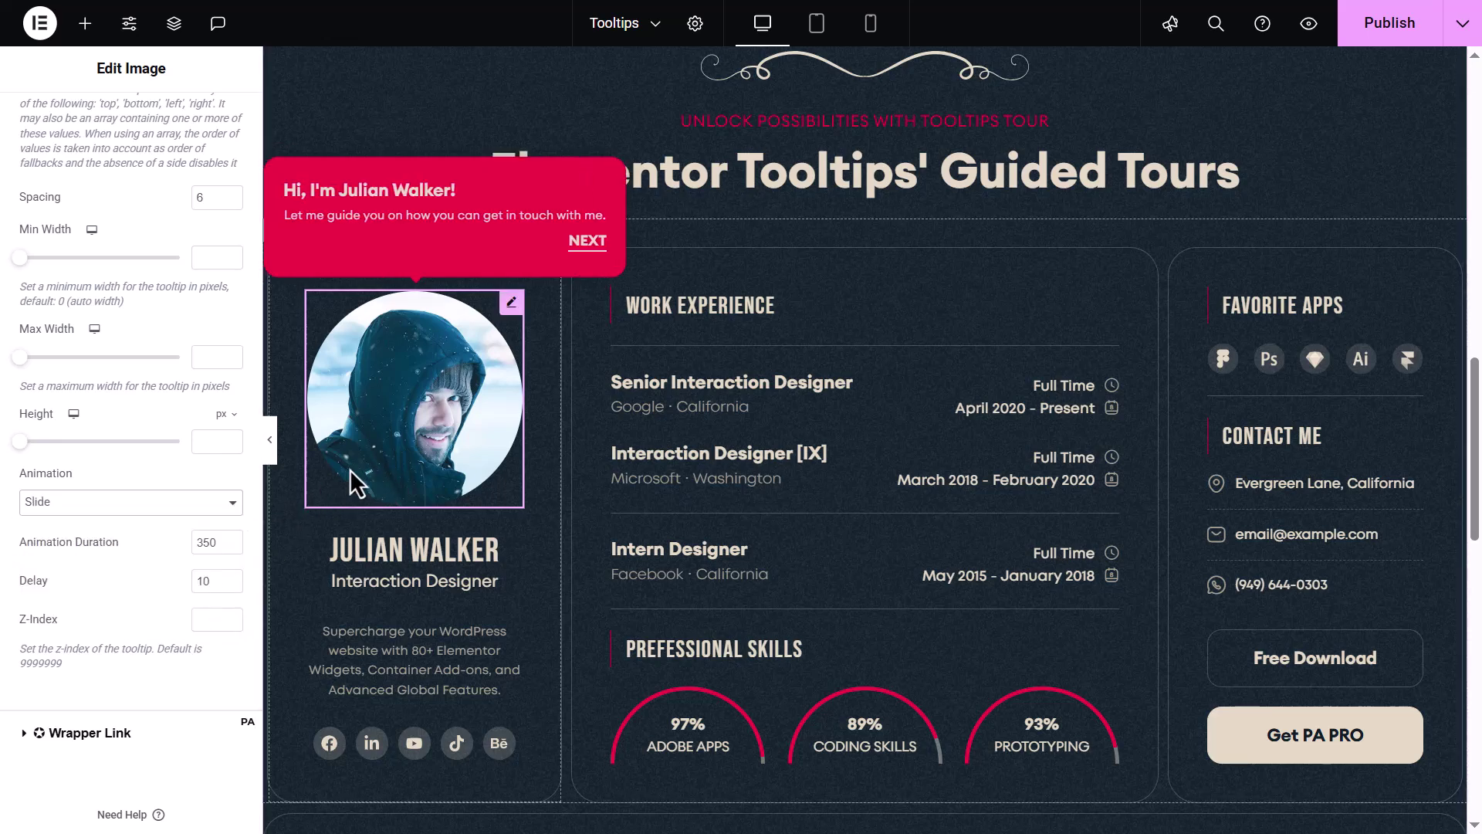
{"action": "left_click", "coordinate": [227, 503]}
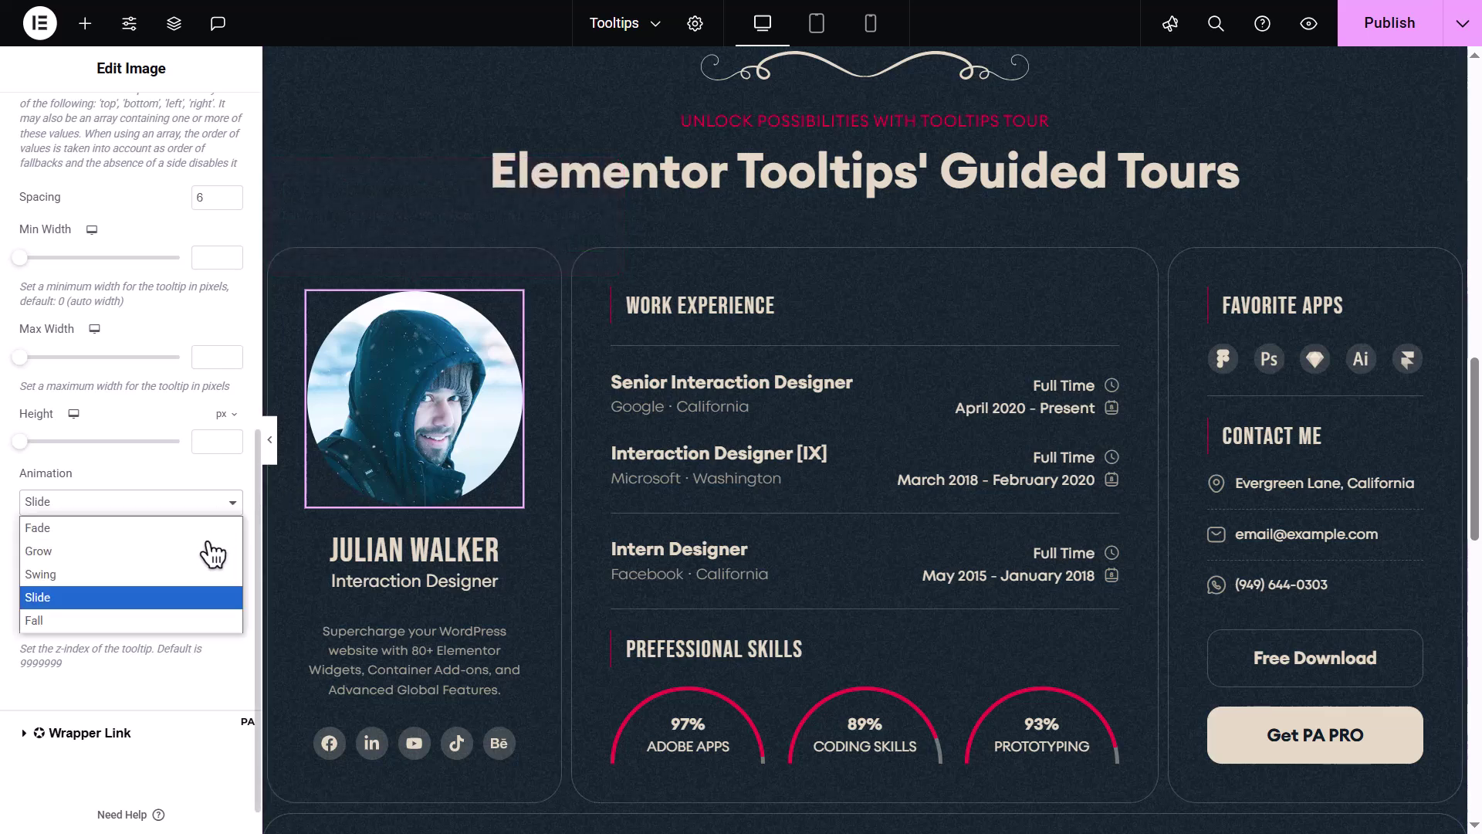
{"action": "left_click", "coordinate": [193, 618]}
{"action": "mouse_move", "coordinate": [370, 475]}
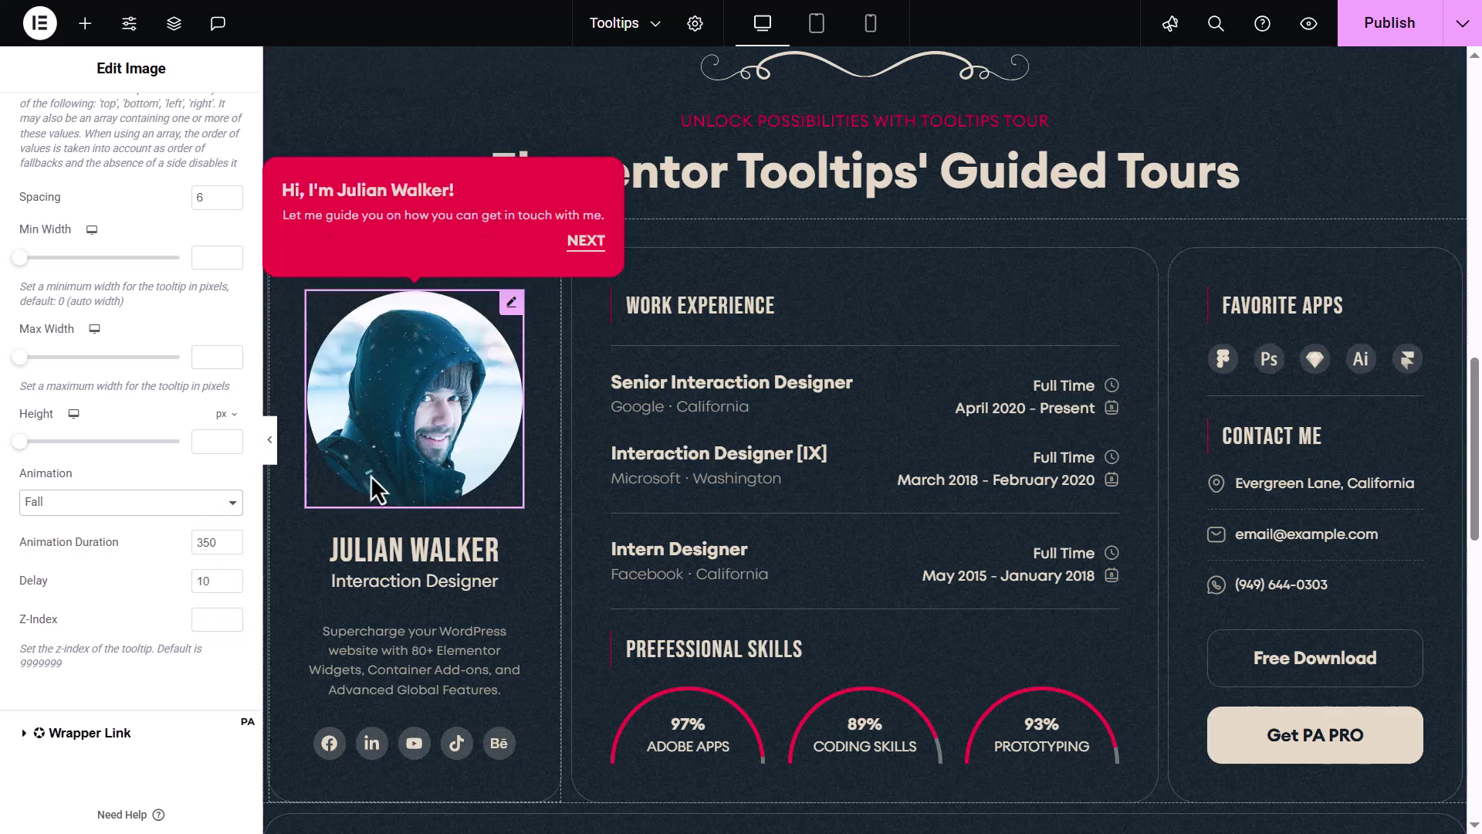
{"action": "left_click", "coordinate": [230, 506]}
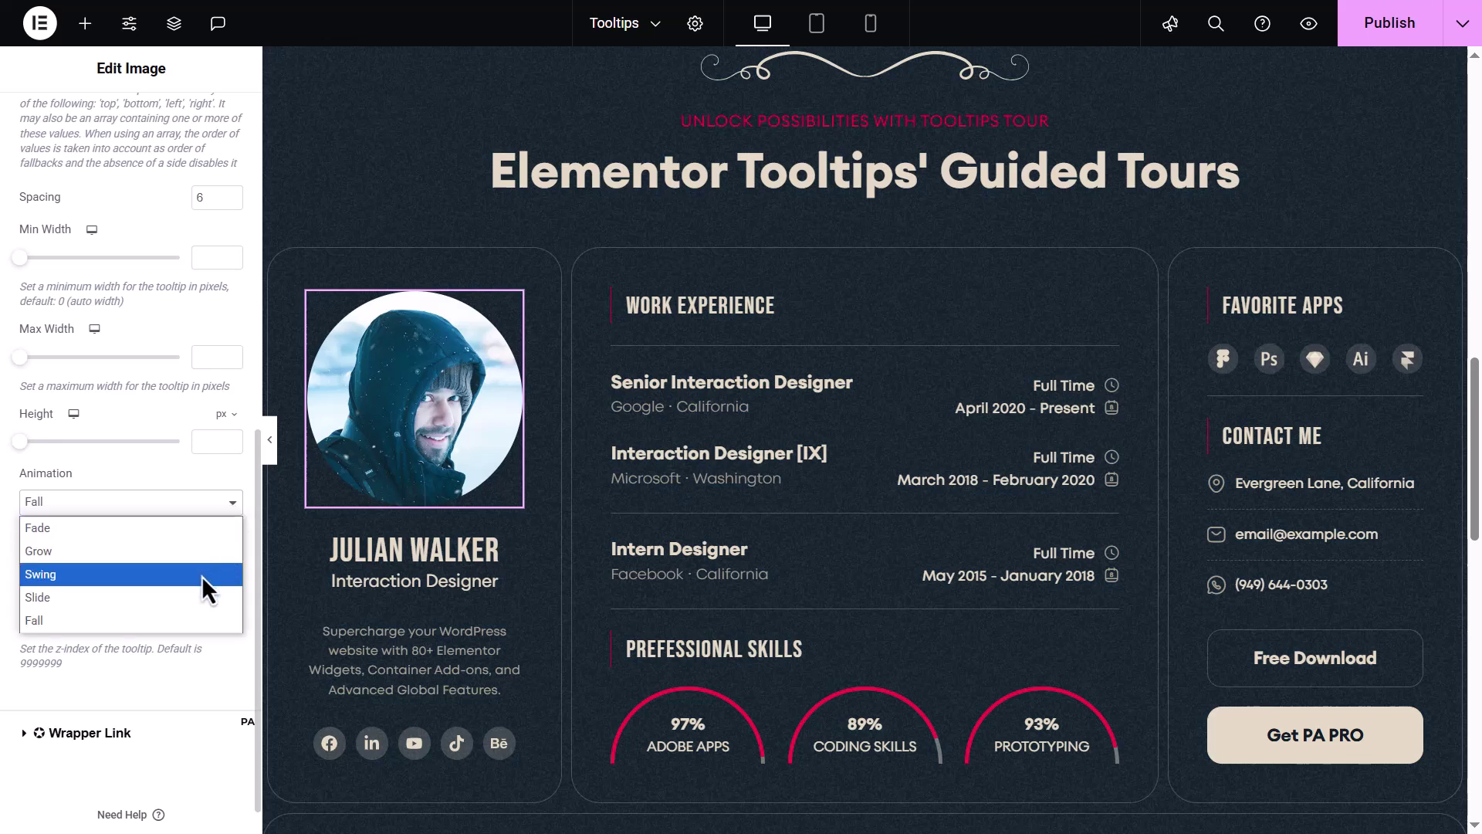
{"action": "left_click", "coordinate": [201, 576]}
- Set Animation Duration to 400 and Delay to 5
{"action": "double_click", "coordinate": [205, 540]}
{"action": "type", "text": "400"}
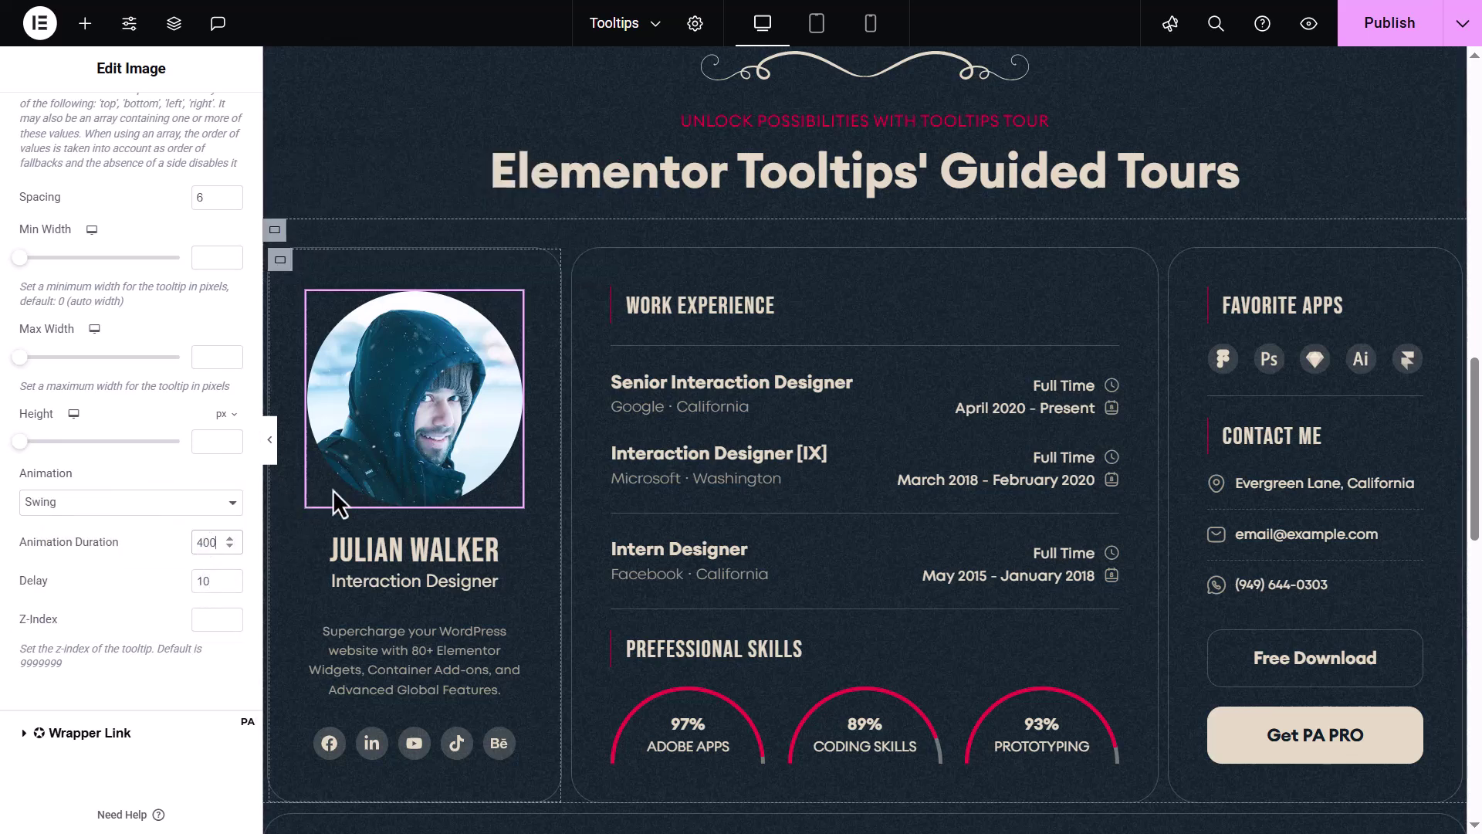
{"action": "left_click", "coordinate": [207, 580]}
{"action": "type", "text": "5"}
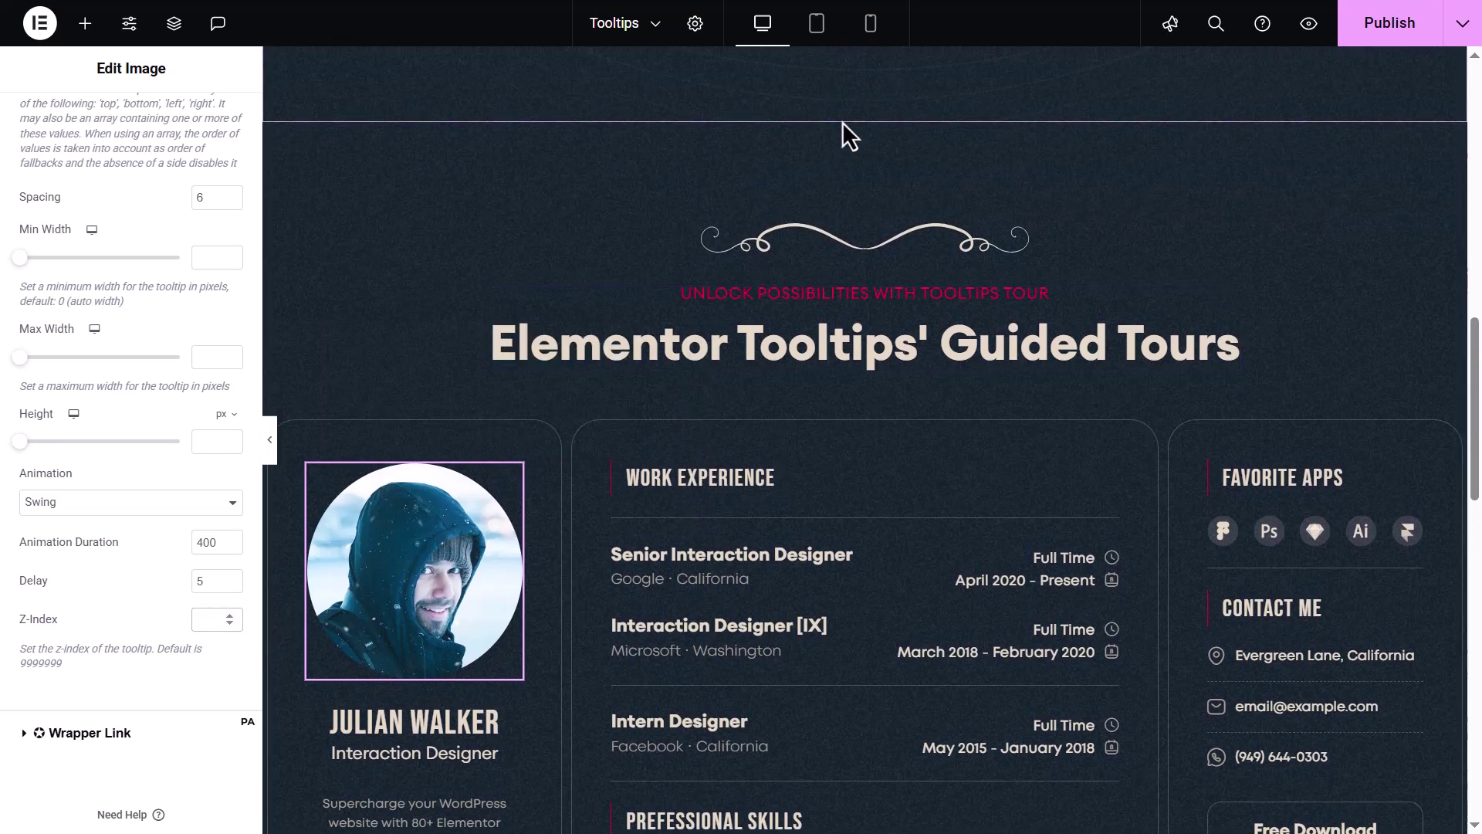
- Add a section above the header and preview Global Tooltips from Premium Templates, filtered by 'tool'
{"action": "left_click", "coordinate": [841, 112]}
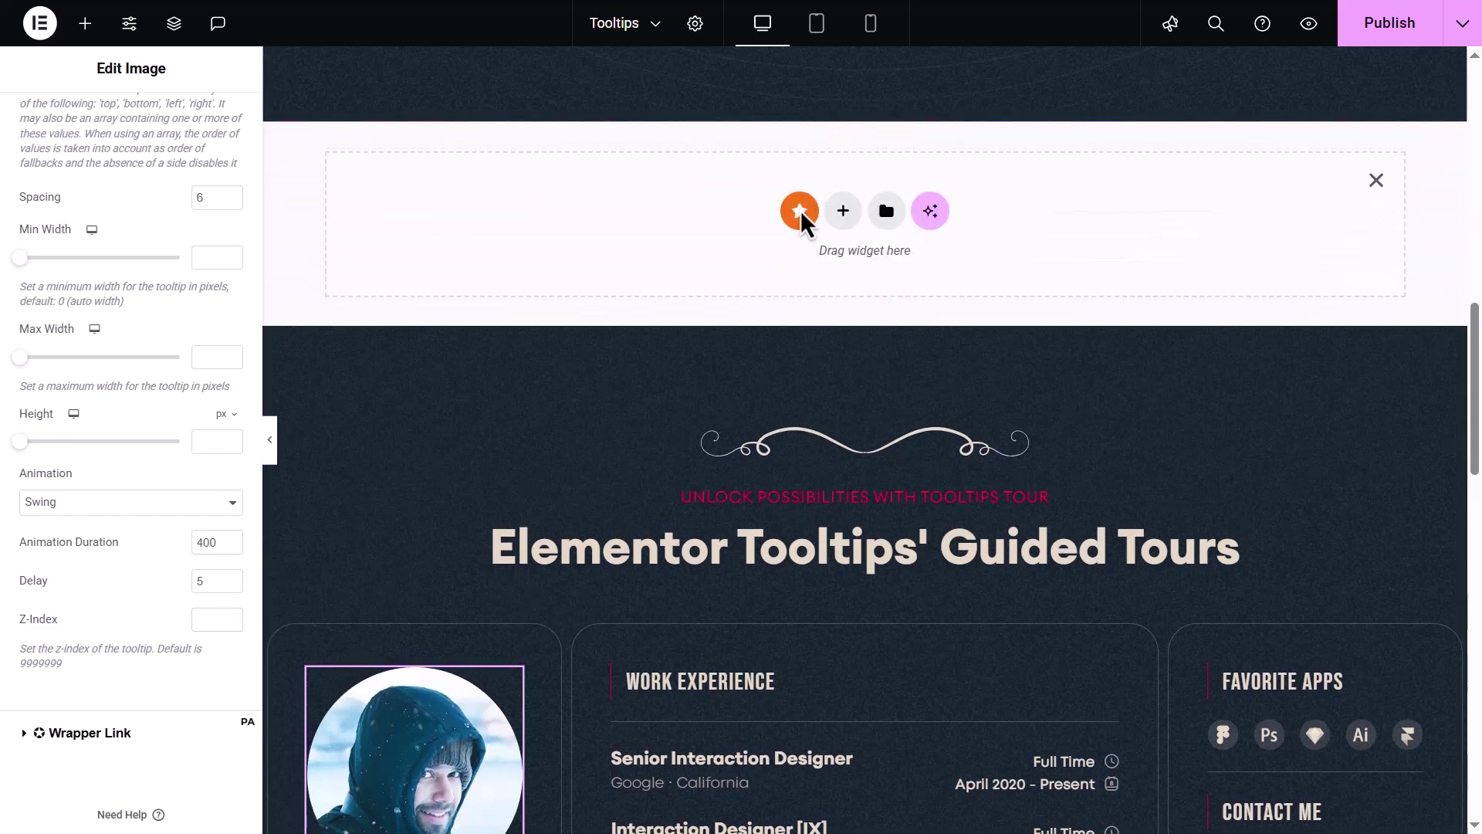
{"action": "left_click", "coordinate": [801, 217]}
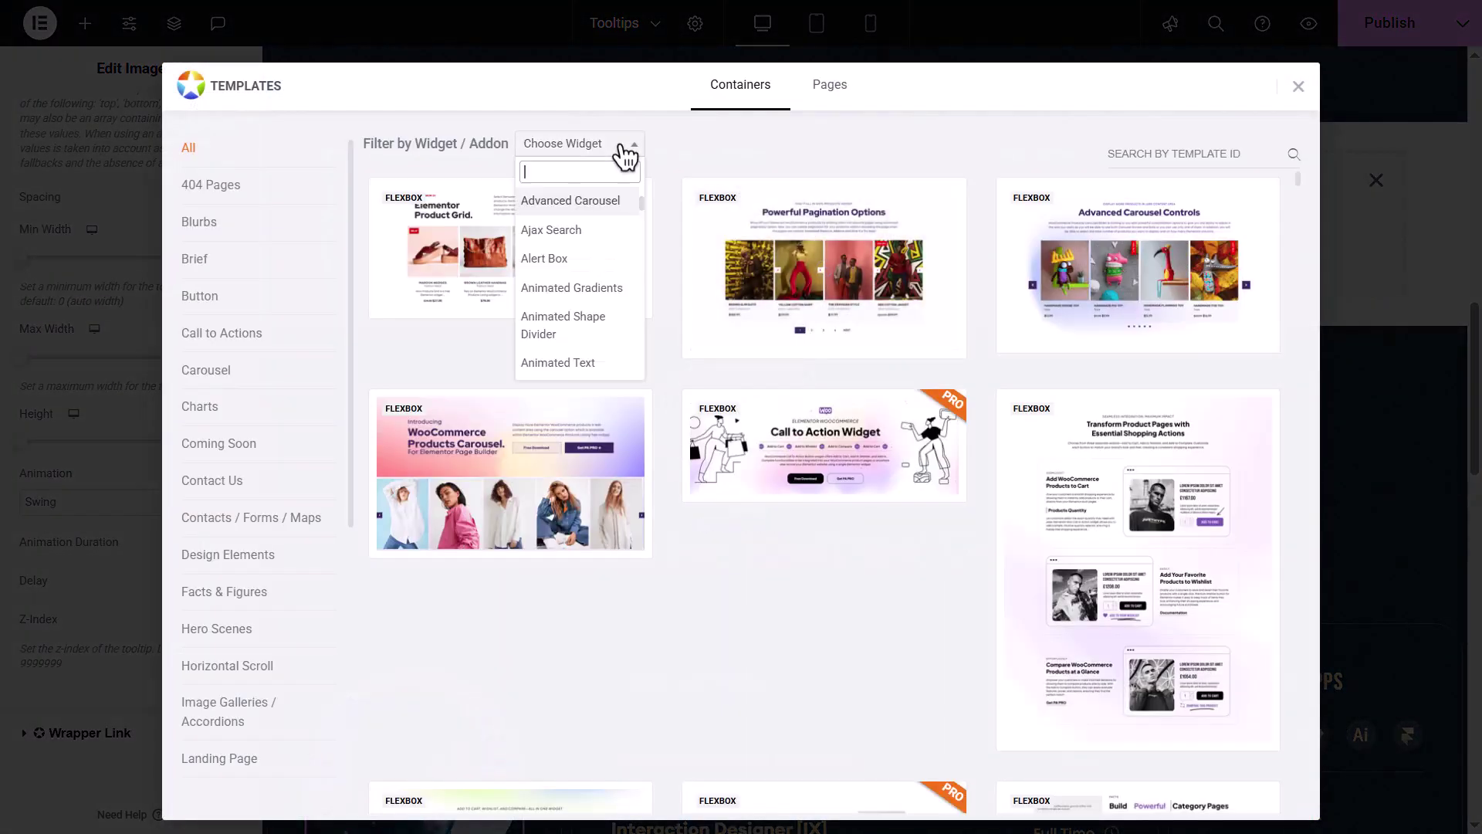
{"action": "left_click", "coordinate": [623, 147]}
{"action": "type", "text": "tool"}
{"action": "left_click", "coordinate": [618, 203]}
- Insert the Global Tooltips template and check the Nightmare Alley poster's 'ON DIGITAL AUG. 25' tooltip
{"action": "left_click", "coordinate": [1172, 102]}
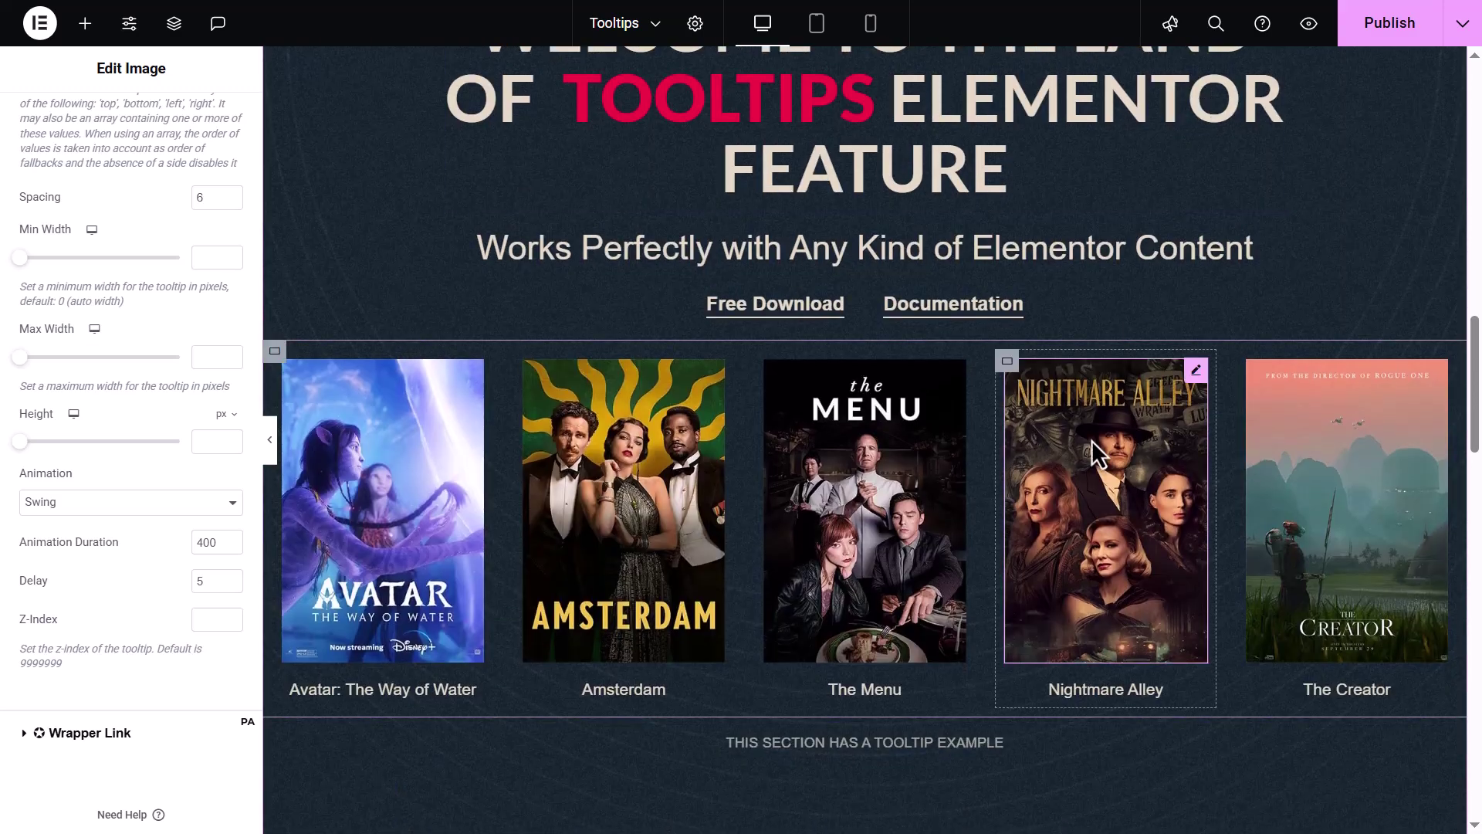
{"action": "mouse_move", "coordinate": [1096, 465]}
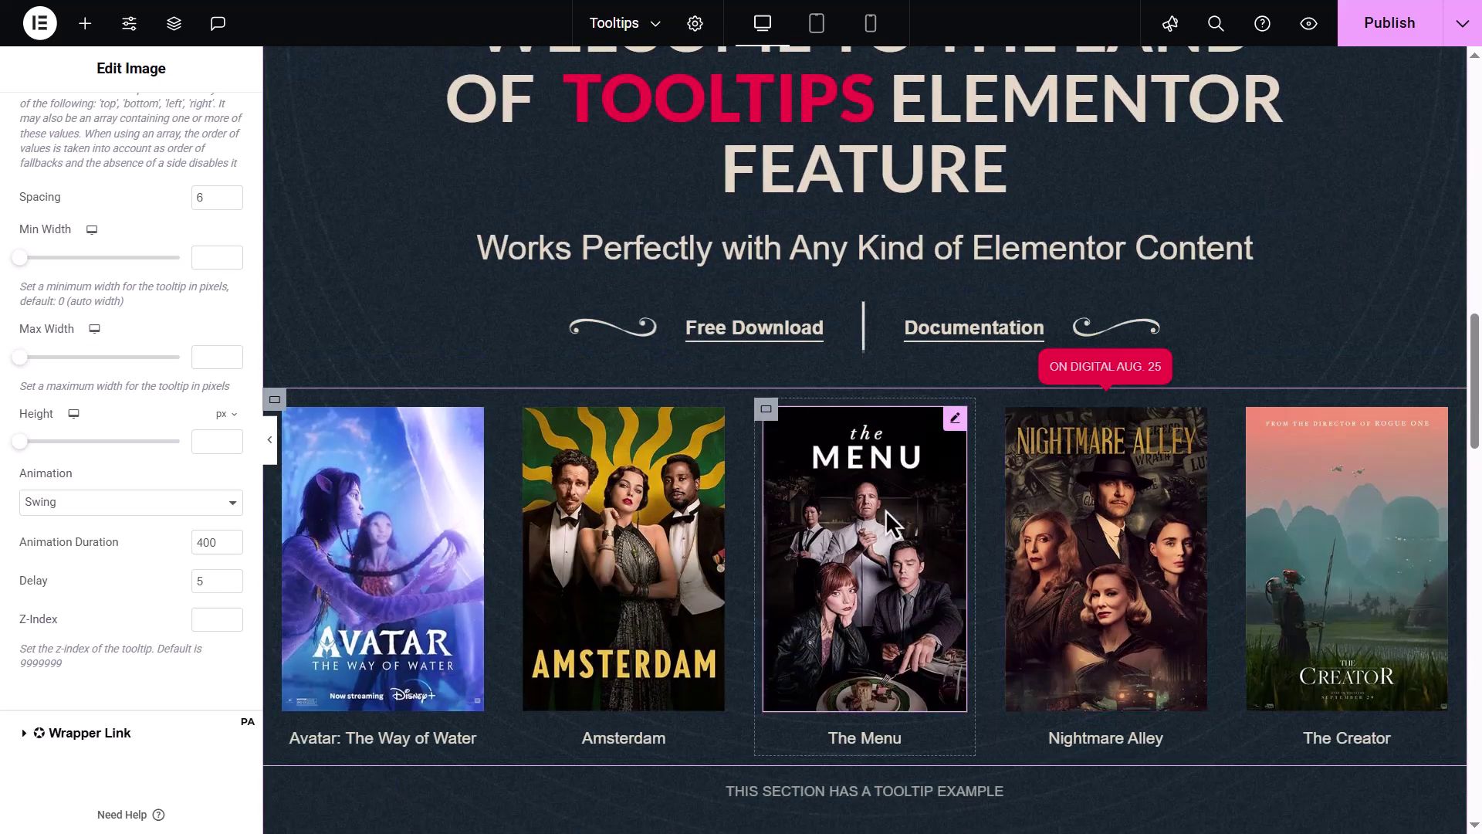